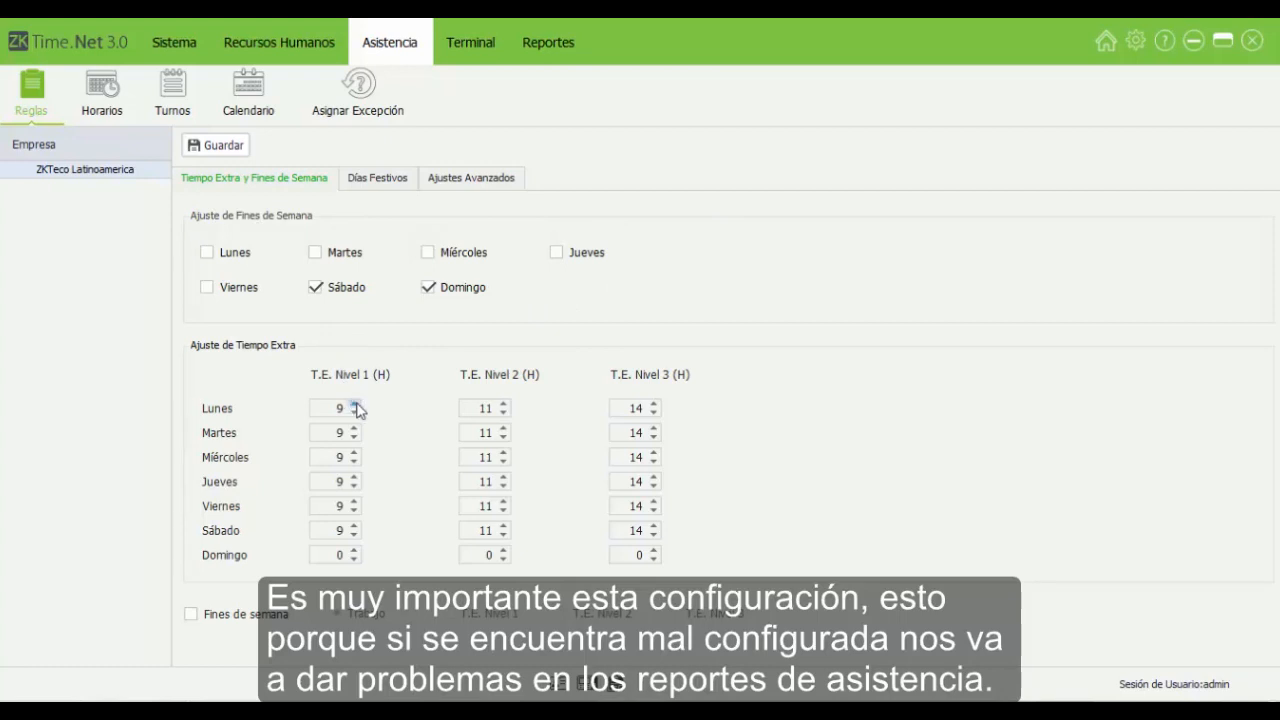
# Step: Set Monday's overtime thresholds to 14 hours for level 2 and 16 hours for level 3, and enable the Fines de semana overtime option
pyautogui.click(355, 413)
pyautogui.click(355, 405)
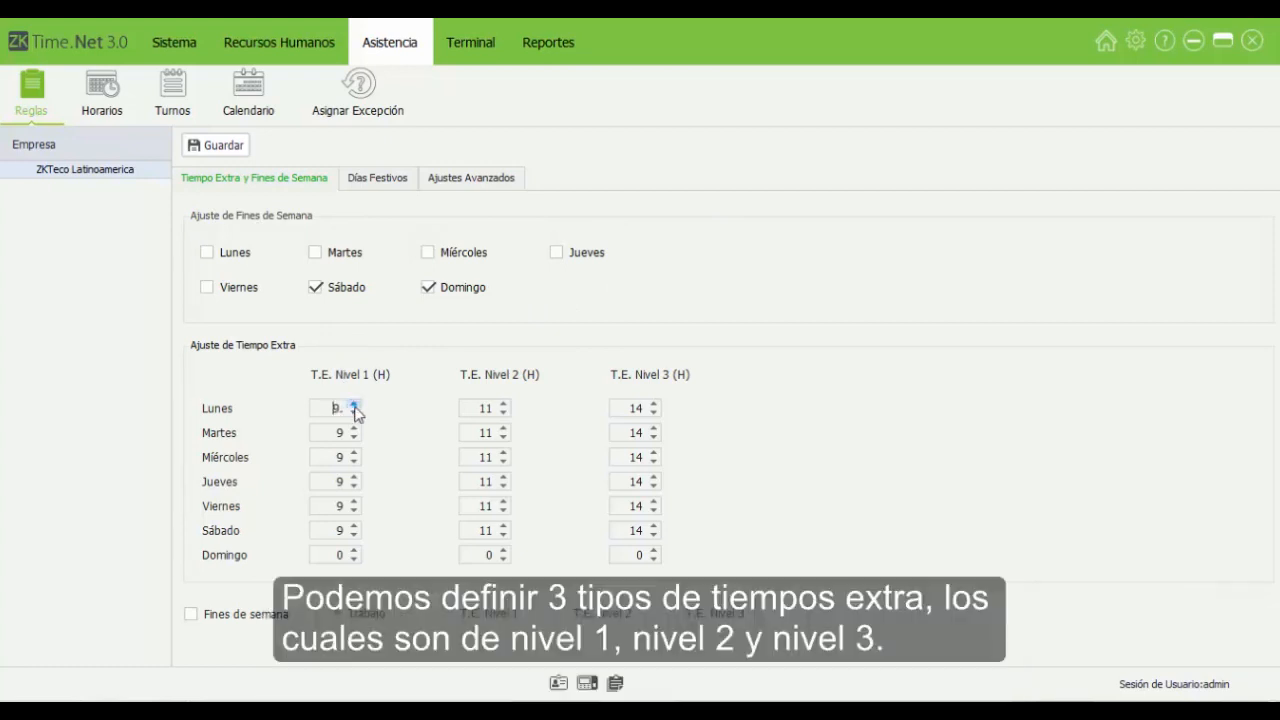
pyautogui.click(503, 405)
pyautogui.click(503, 405)
pyautogui.click(503, 405)
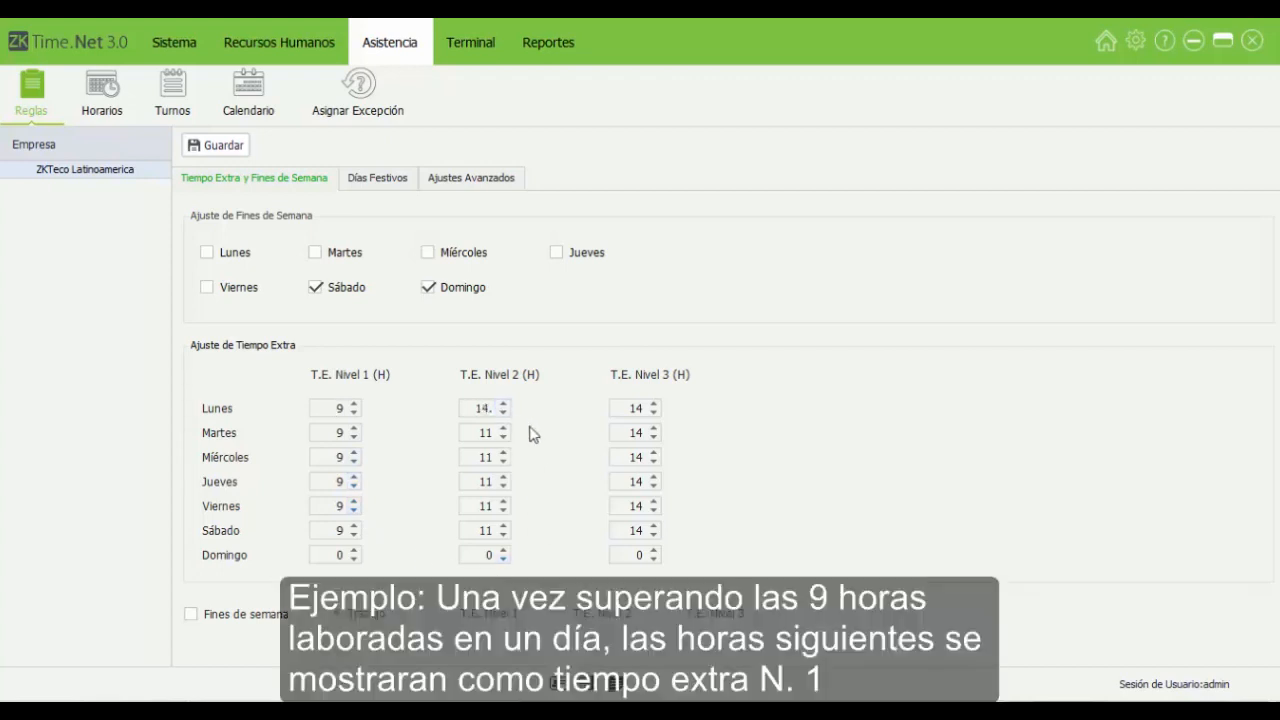
pyautogui.click(654, 405)
pyautogui.click(654, 405)
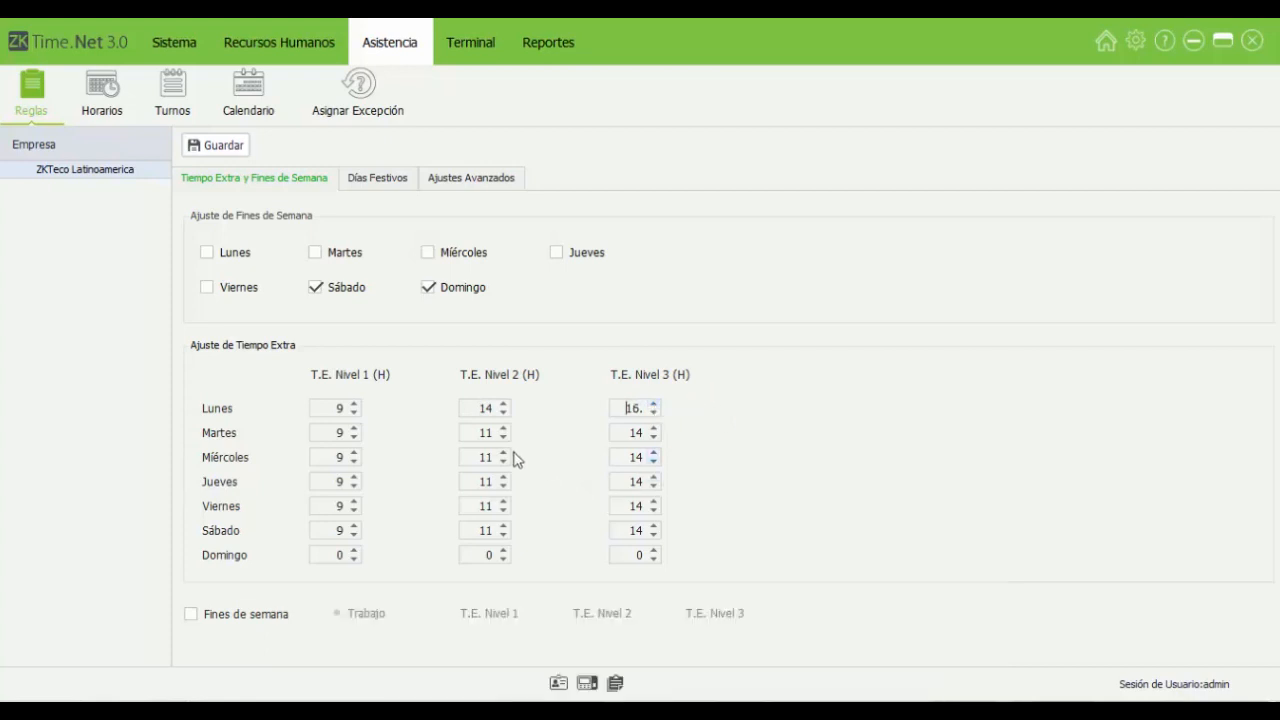
pyautogui.click(194, 614)
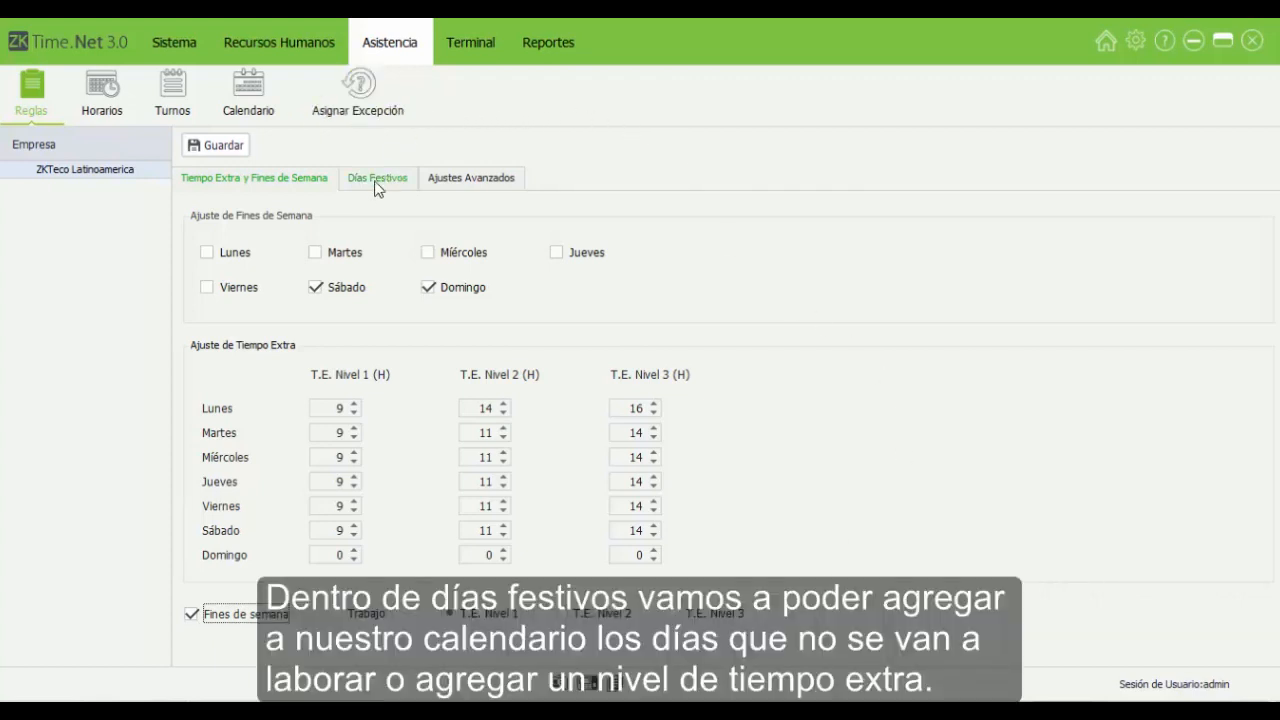
# Step: Start a new holiday from 20 November in the Días Festivos calendar and name it Revolución Mexicana
pyautogui.click(376, 182)
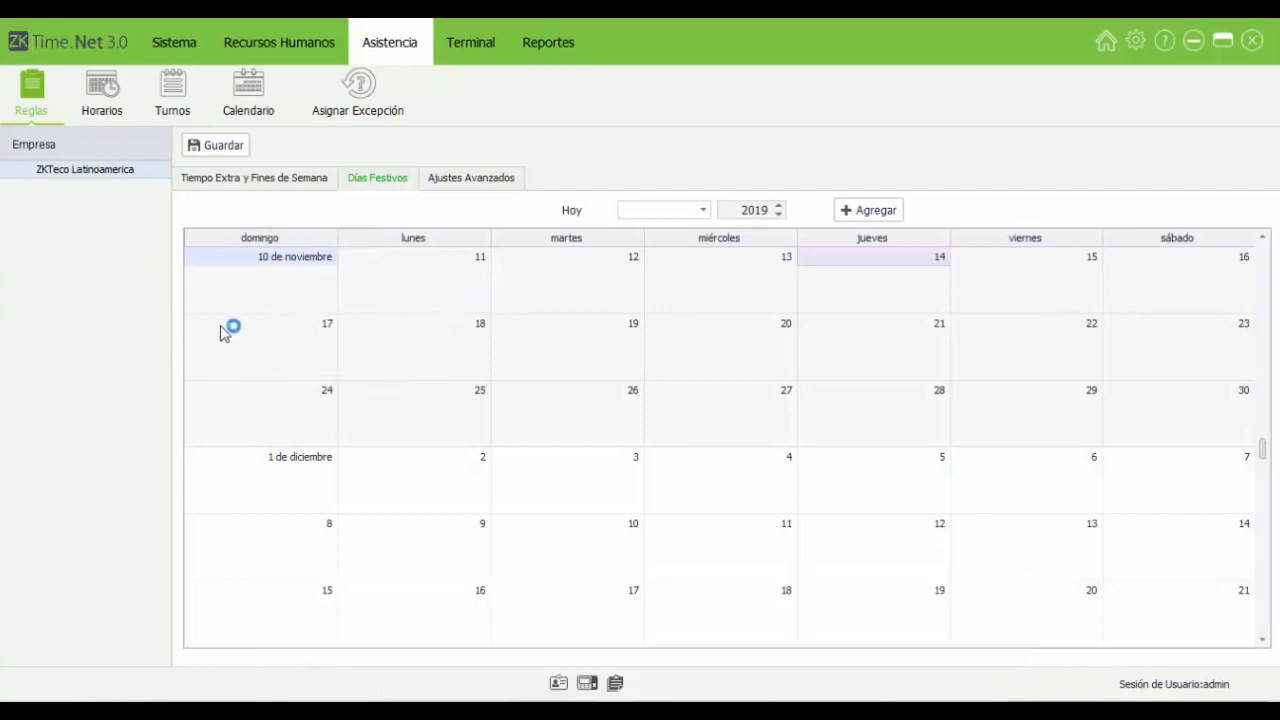
pyautogui.click(716, 338)
pyautogui.doubleClick(716, 338)
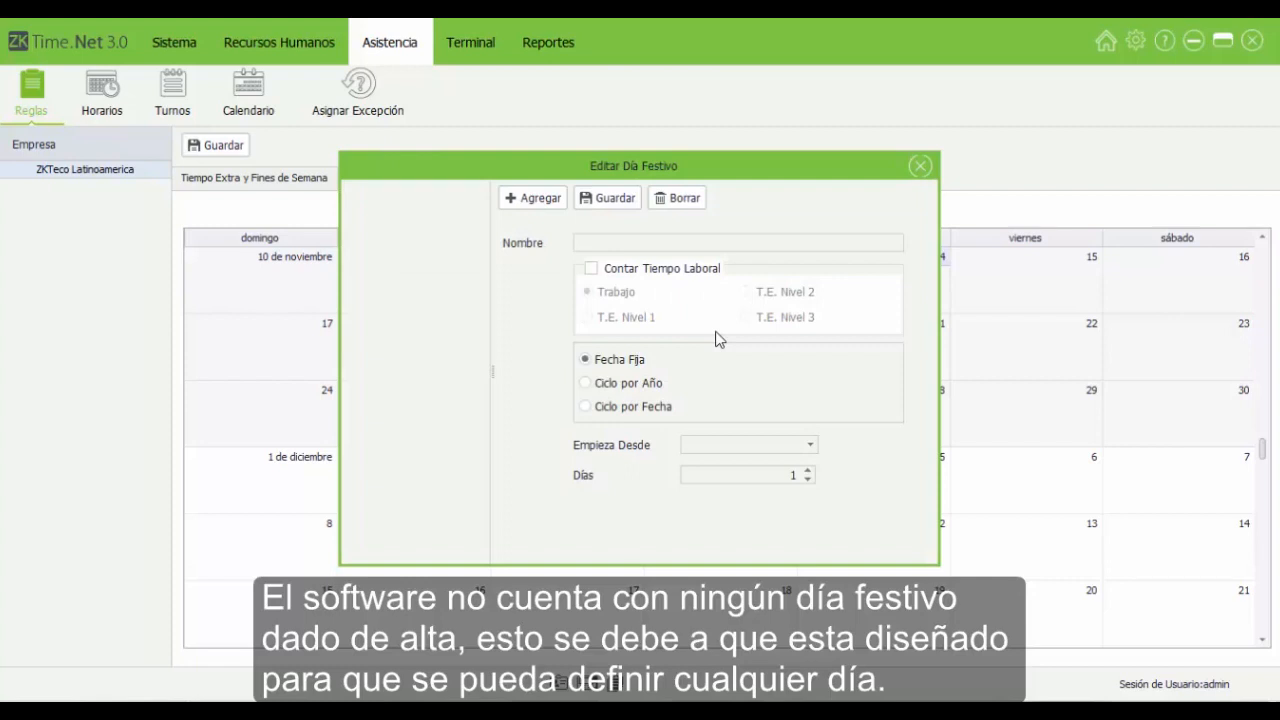
pyautogui.click(534, 198)
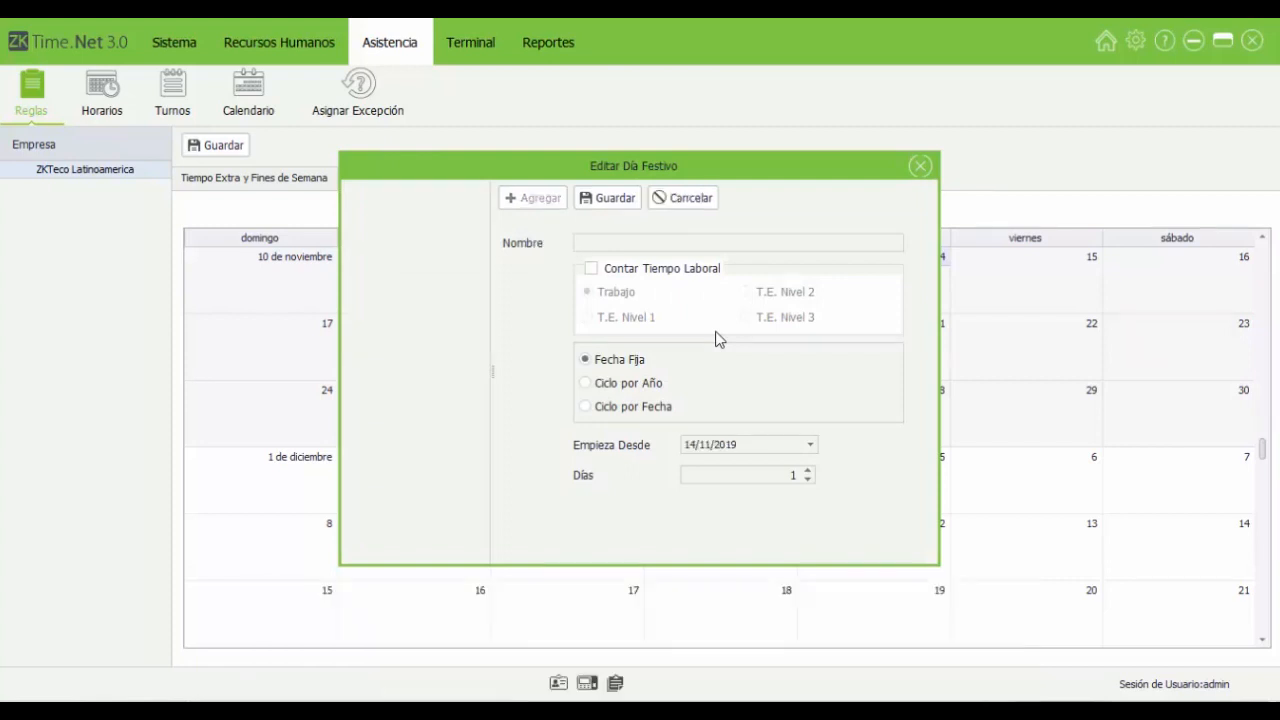
pyautogui.write('Revolución Mexicana')
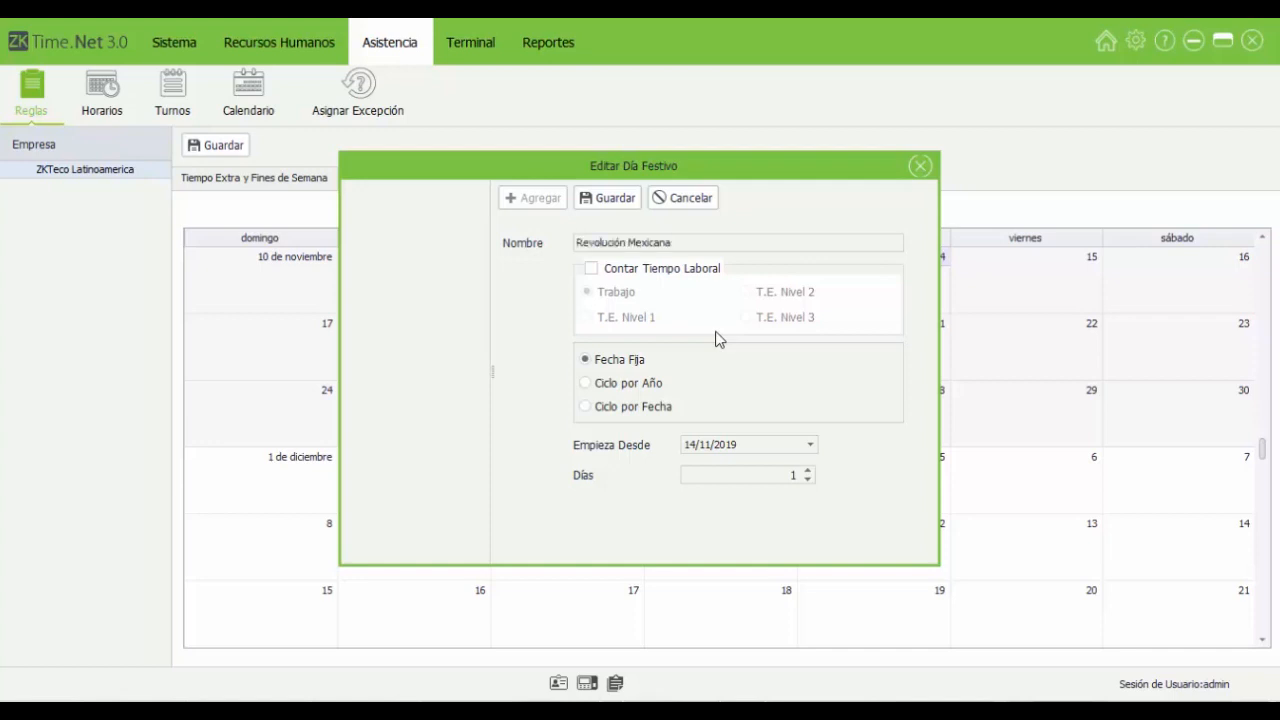
# Step: Try Contar Tiempo Laboral and a duration of 2 days for the holiday, then restore both settings
pyautogui.press('Tab')
pyautogui.press('space')
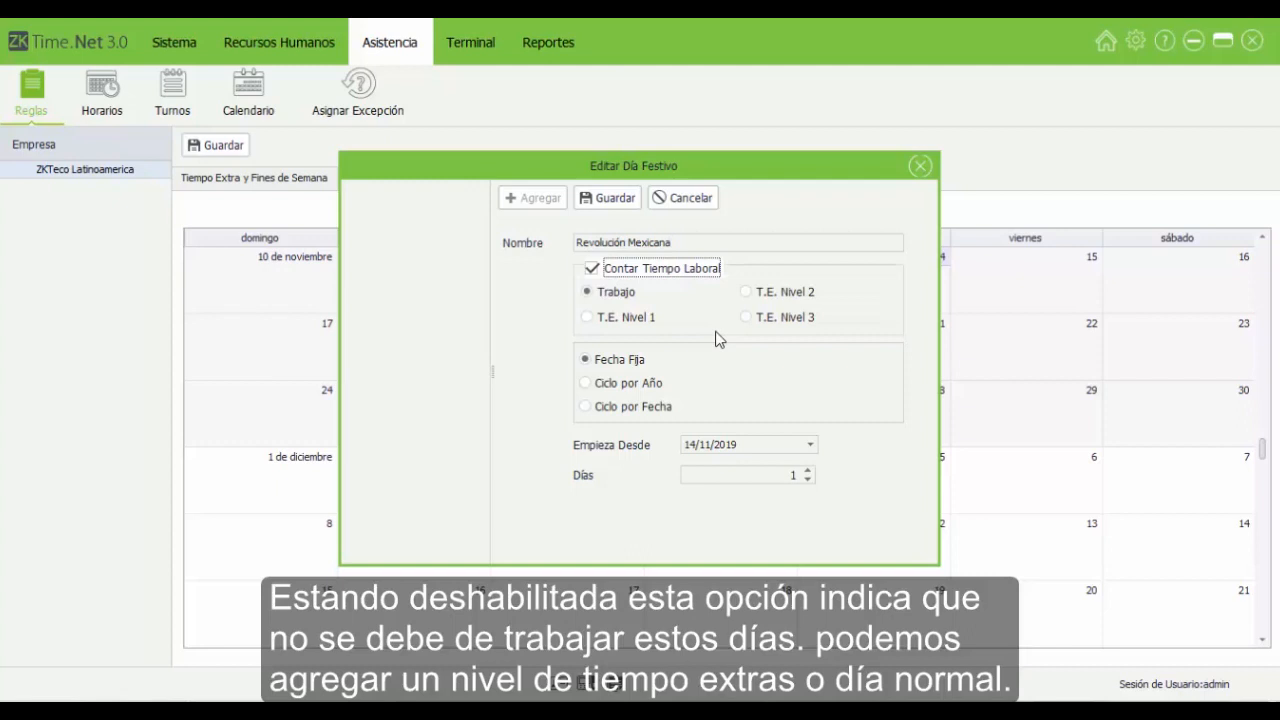
pyautogui.press('space')
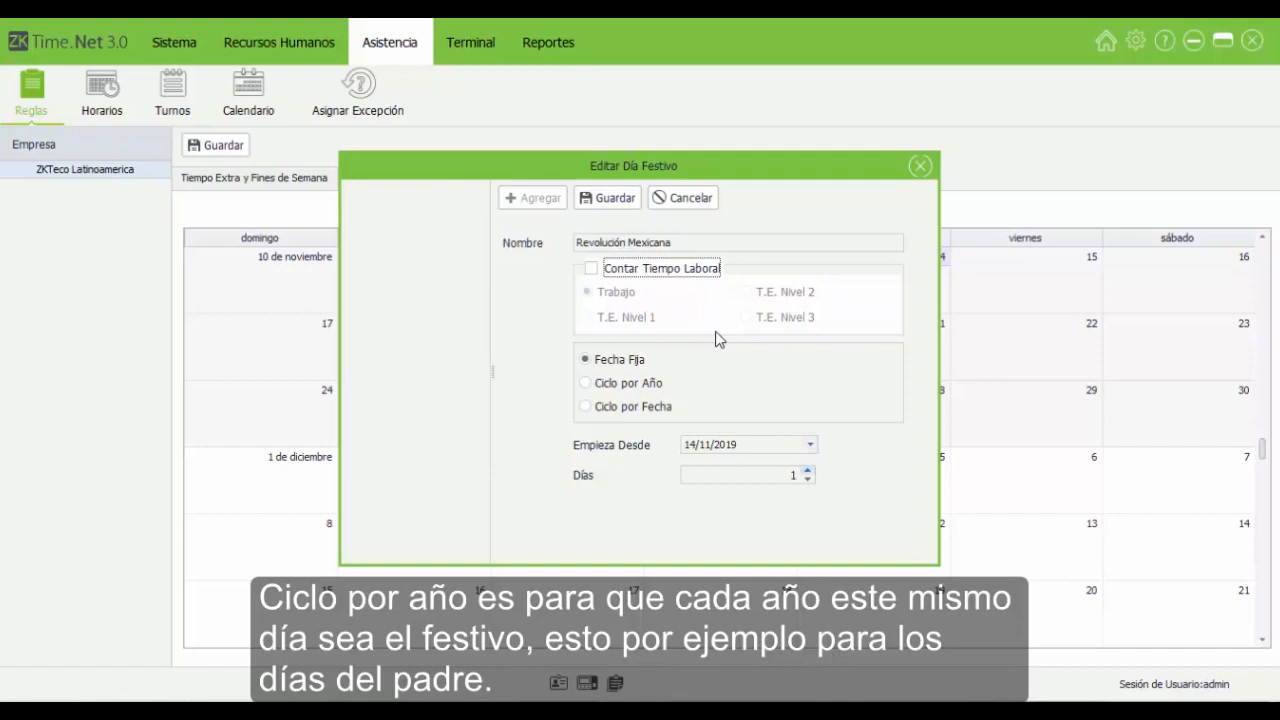
pyautogui.click(808, 470)
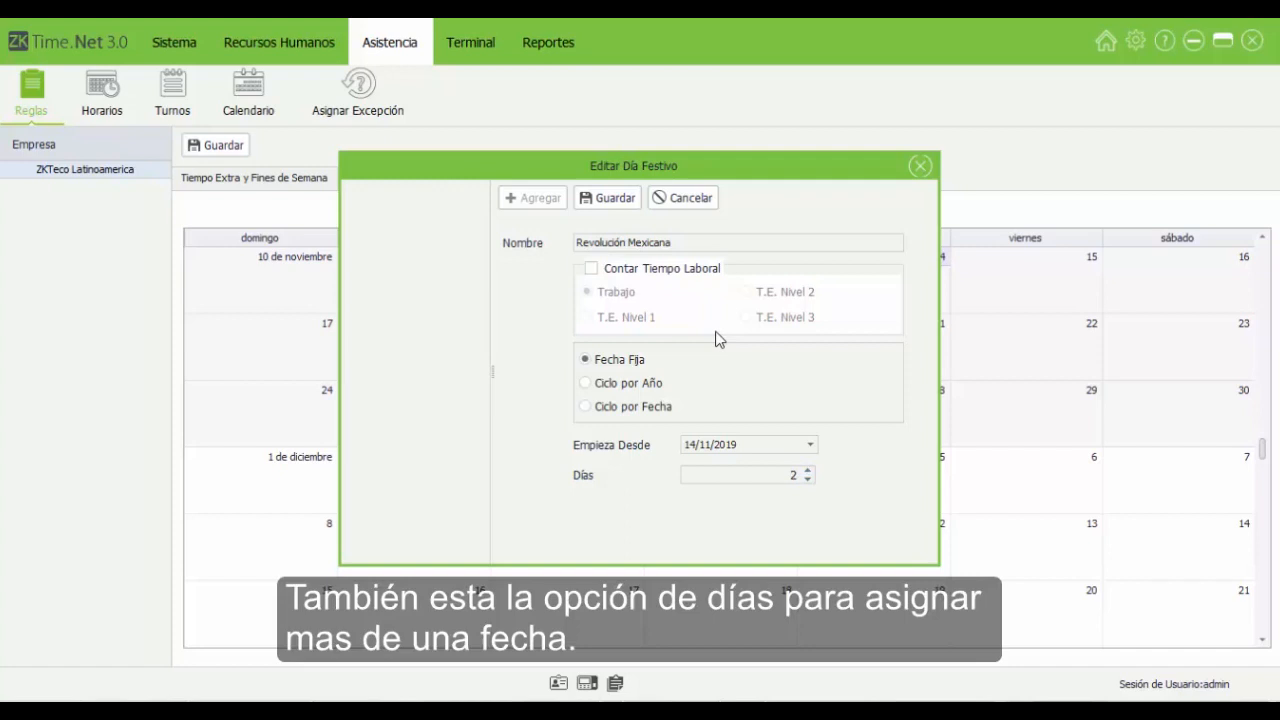
pyautogui.click(808, 480)
# Step: Set the holiday's start date to 20/11/2019, save it and return to the calendar
pyautogui.click(810, 444)
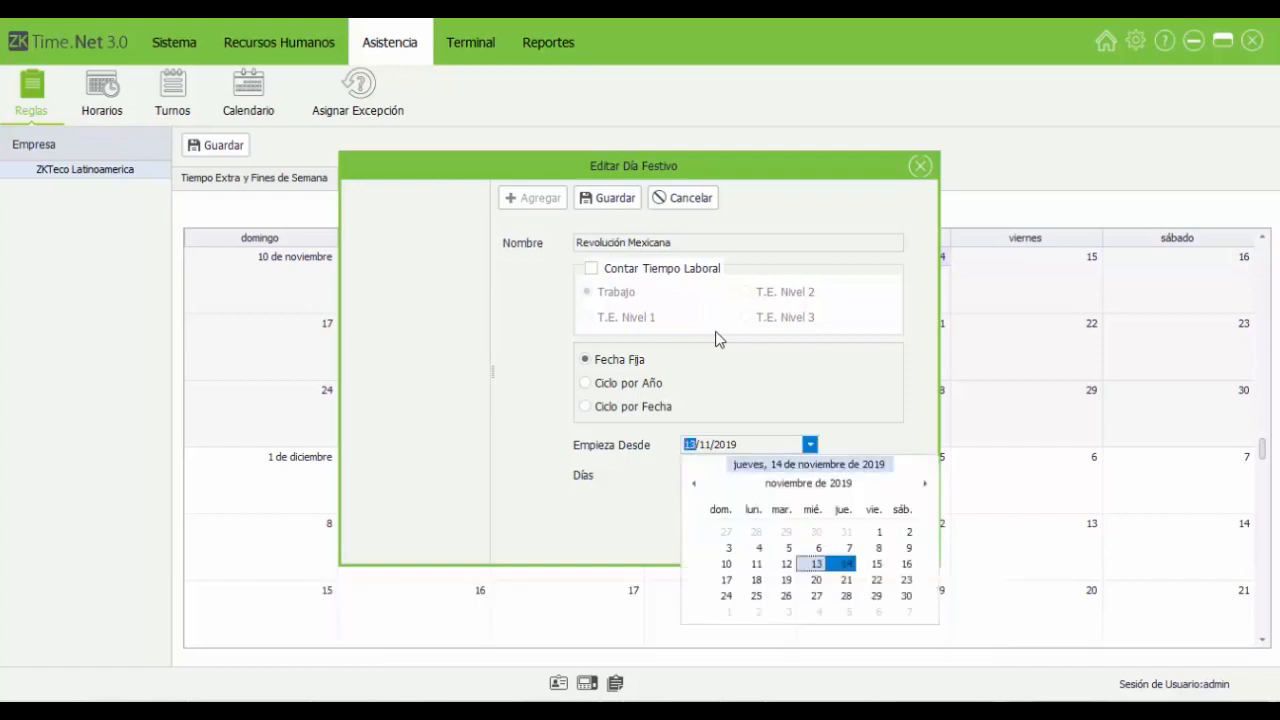
pyautogui.click(816, 580)
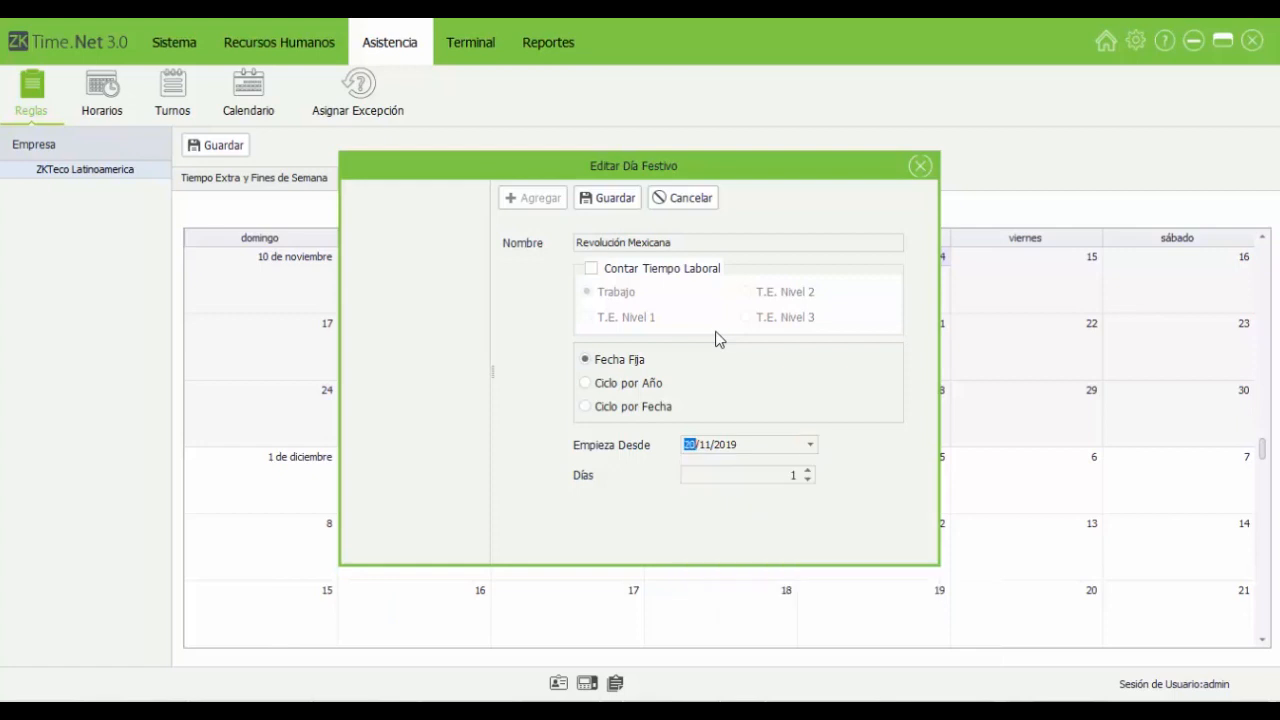
pyautogui.click(607, 197)
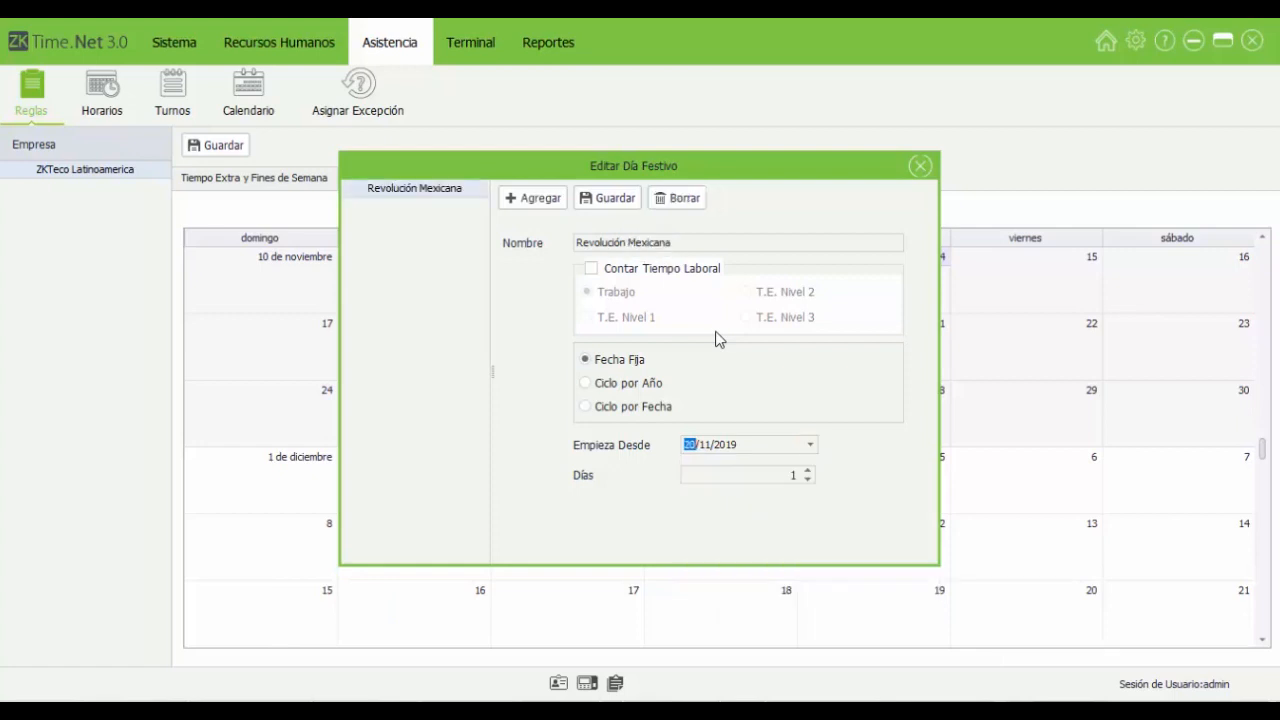
pyautogui.press('Escape')
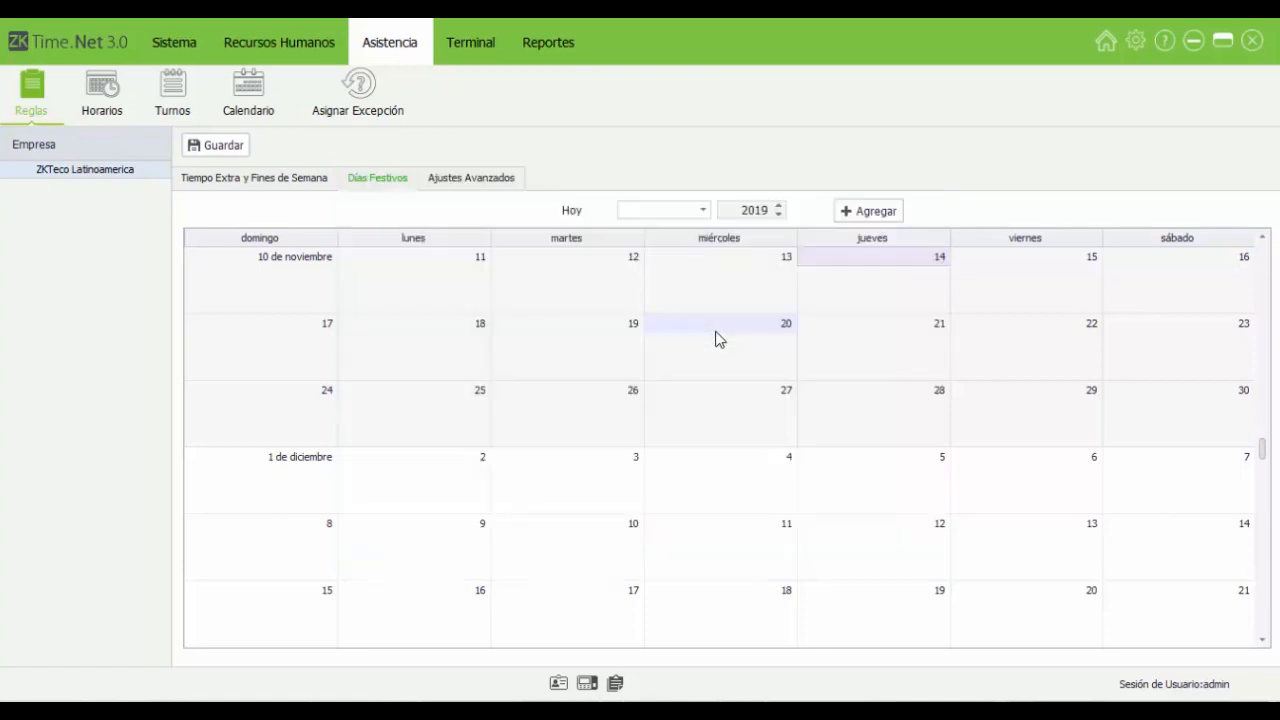
pyautogui.click(716, 336)
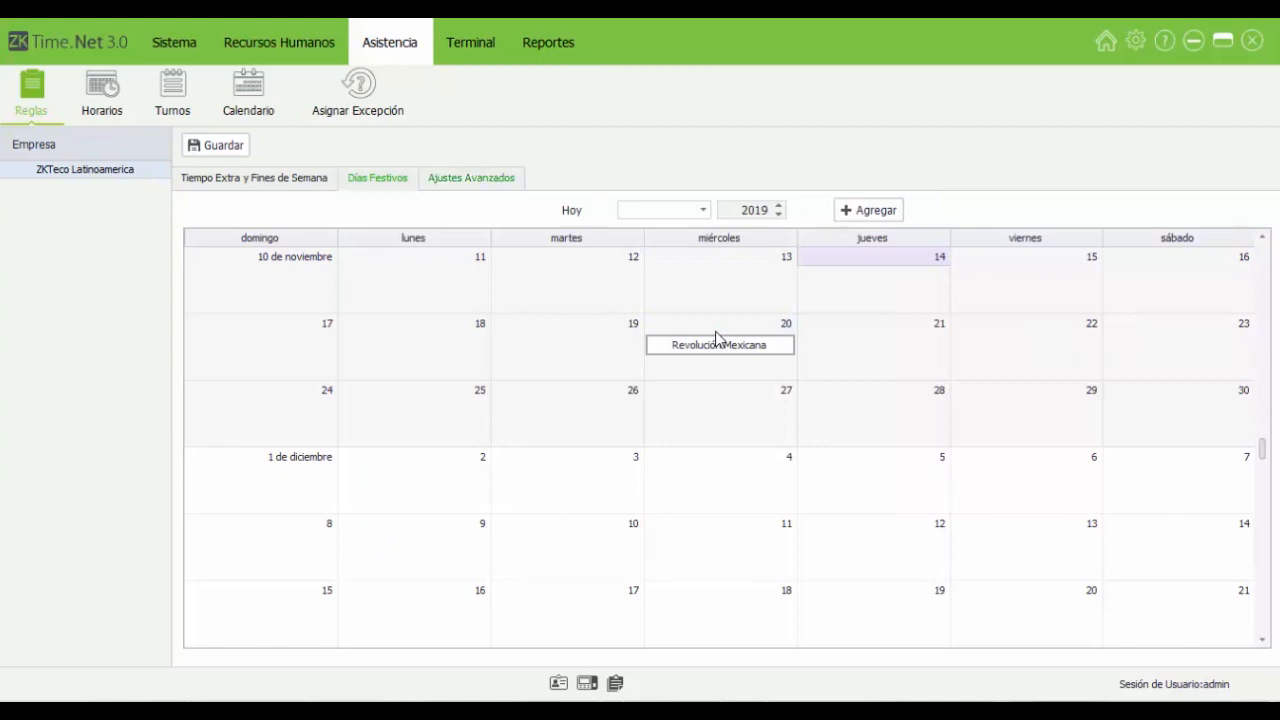
# Step: Review the choices for counting a missing check-in and a missing check-out in the advanced attendance rules
pyautogui.hotkey('ctrl', 'Tab')
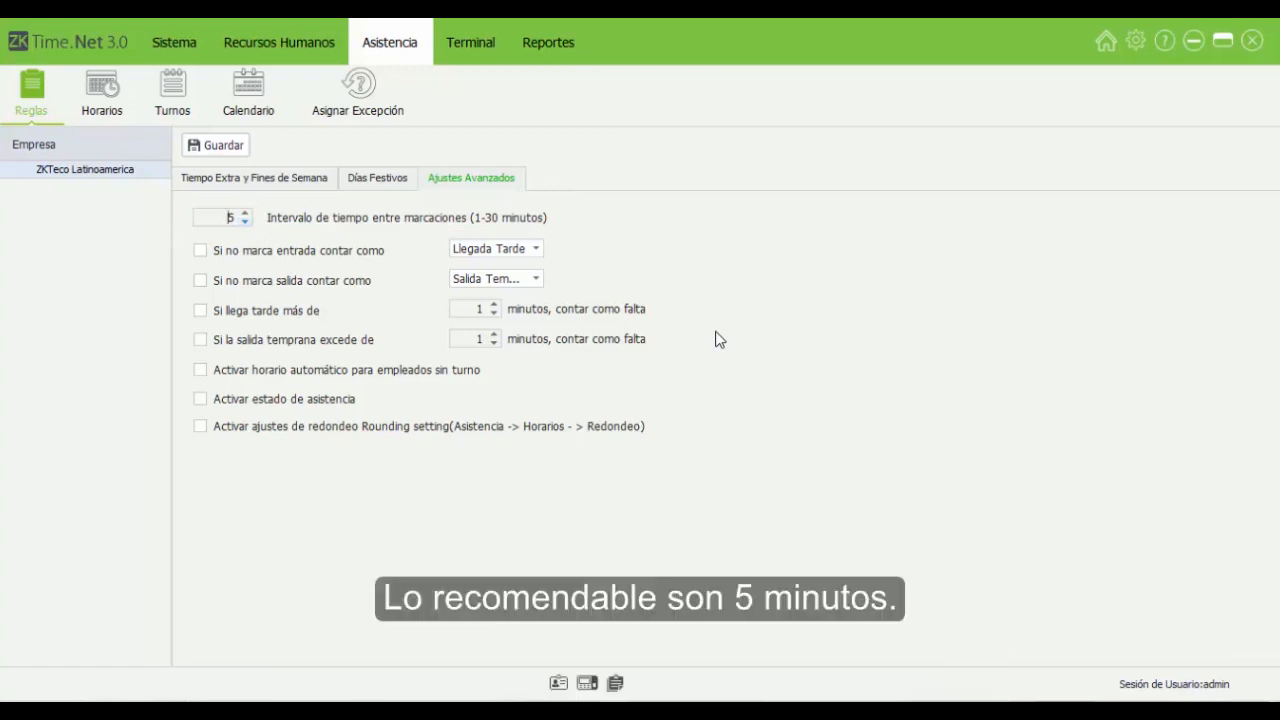
pyautogui.click(536, 249)
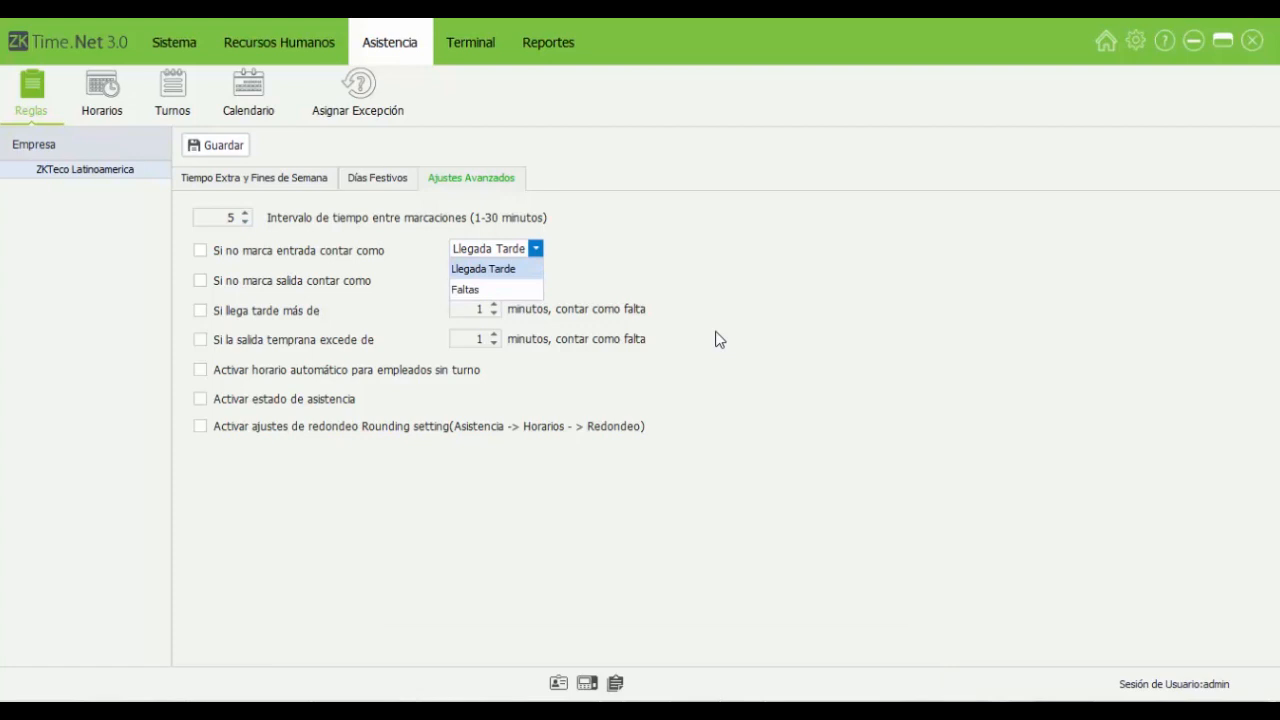
pyautogui.click(720, 340)
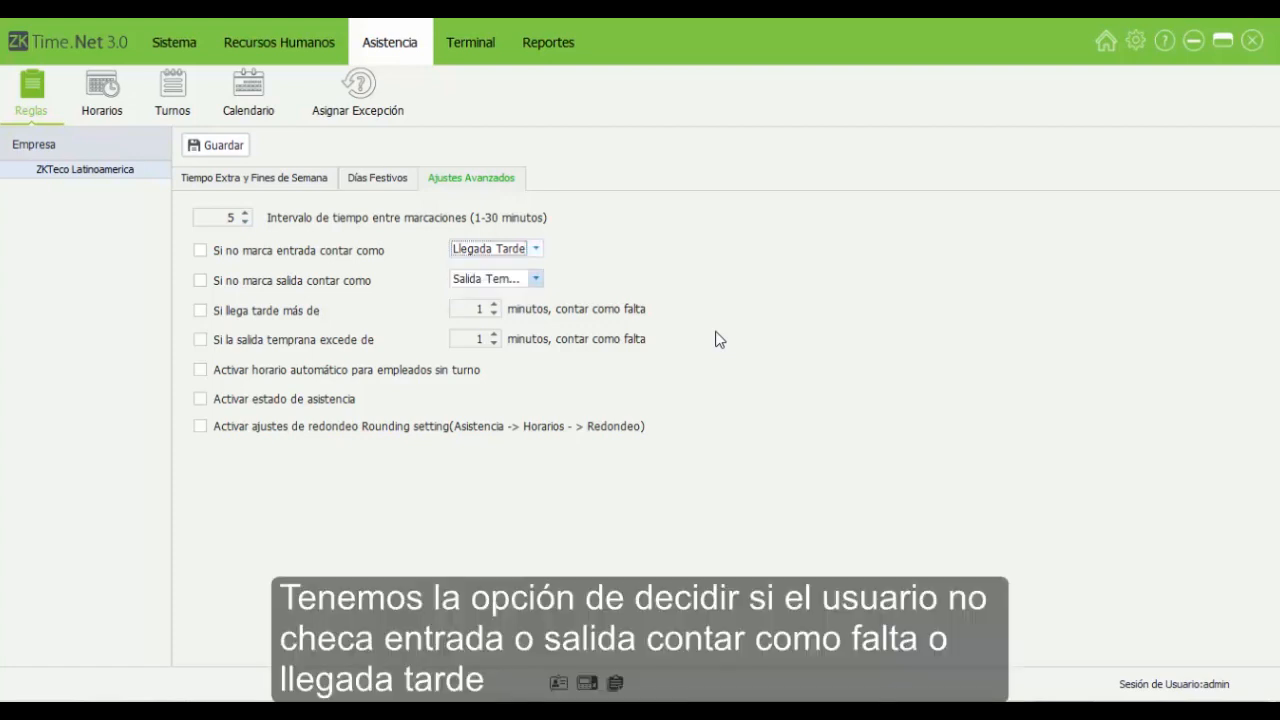
pyautogui.click(536, 279)
pyautogui.click(536, 279)
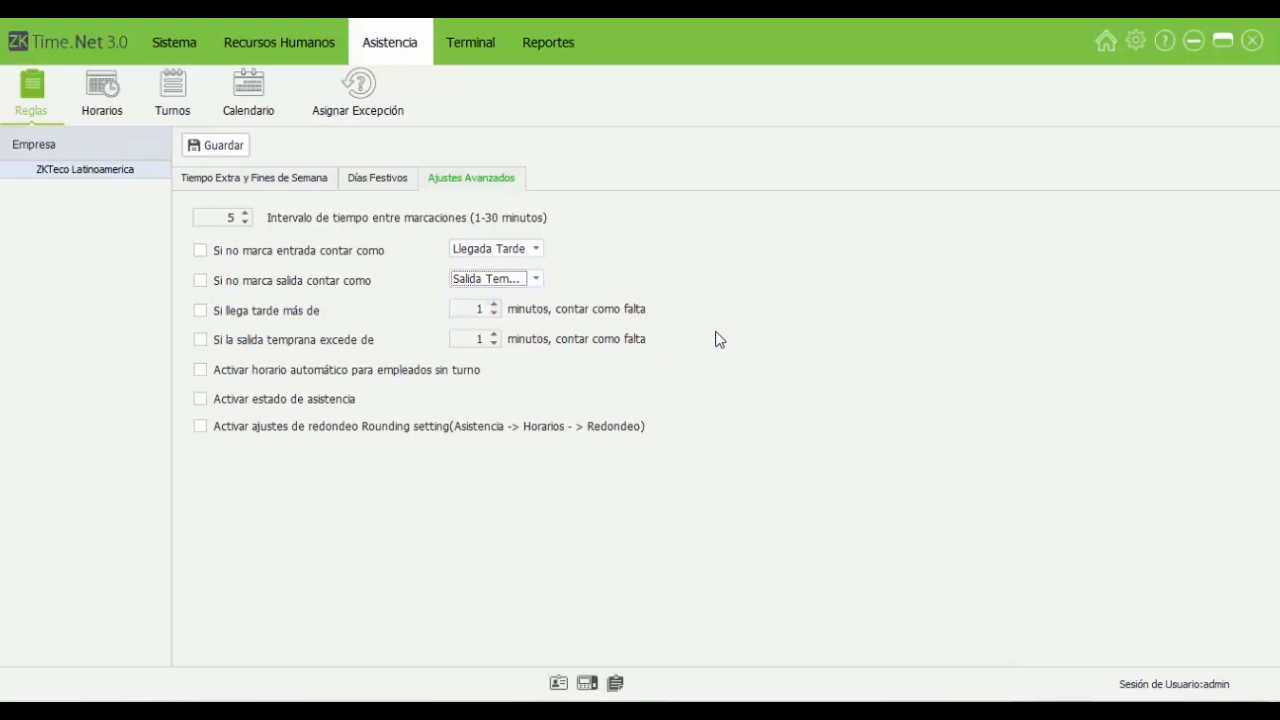
# Step: Set the late-arrival limit that counts as an absence to 10 minutes
pyautogui.click(494, 304)
pyautogui.click(494, 304)
pyautogui.click(494, 304)
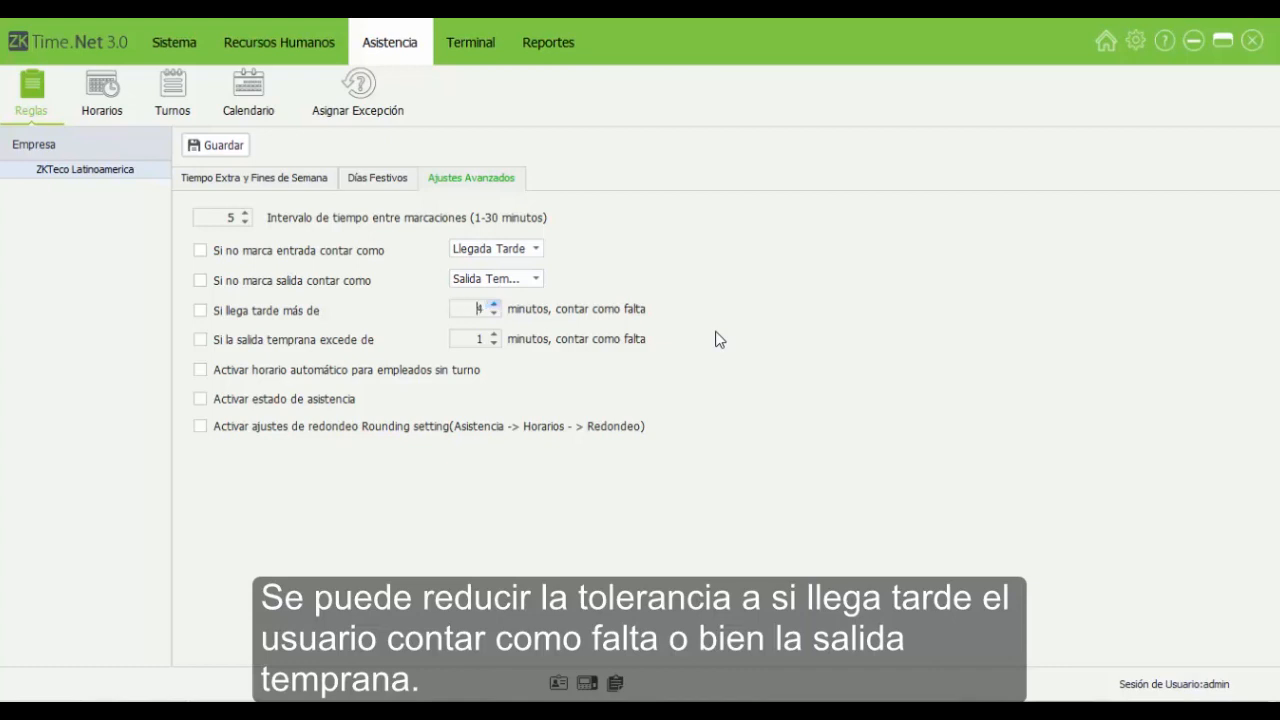
pyautogui.click(494, 304)
pyautogui.click(494, 304)
pyautogui.click(494, 304)
pyautogui.click(494, 304)
pyautogui.click(494, 304)
pyautogui.click(494, 304)
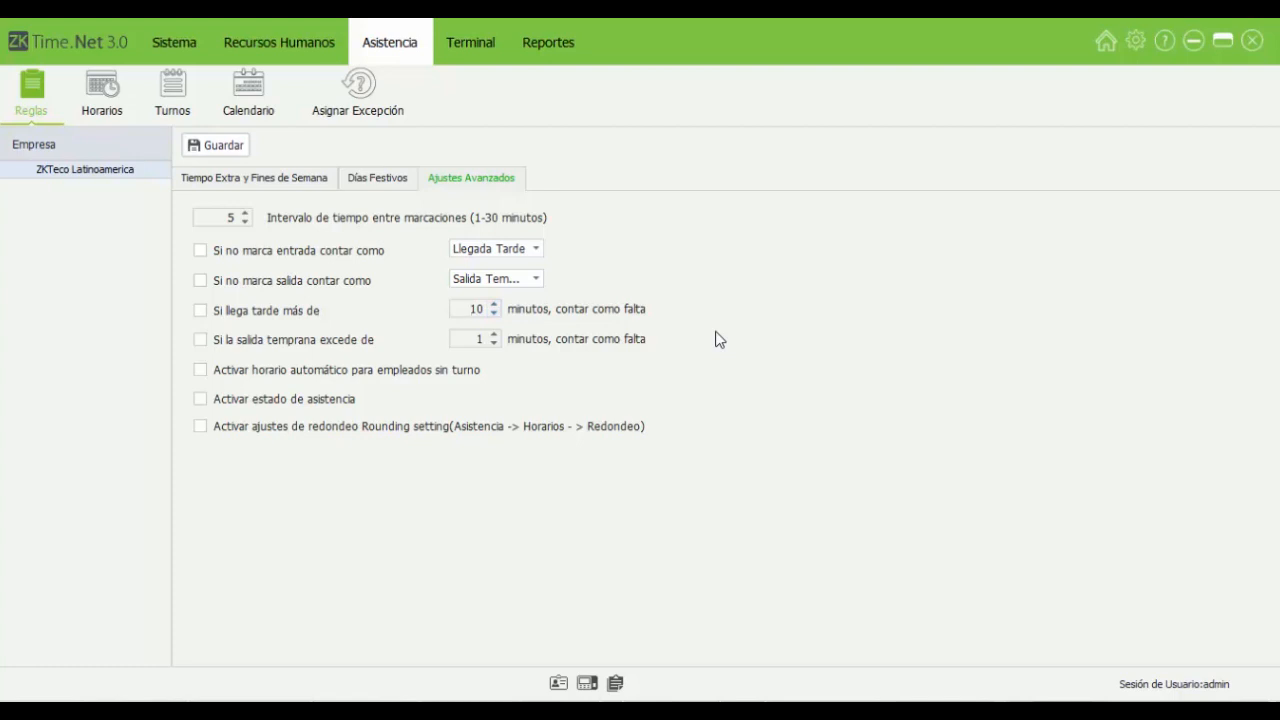
# Step: Set the early-departure limit that counts as an absence to 5 minutes
pyautogui.click(494, 334)
pyautogui.click(494, 334)
pyautogui.click(494, 334)
pyautogui.click(494, 334)
# Step: Try the automatic schedule for employees without a shift and the attendance state option, turning each back off
pyautogui.click(200, 370)
pyautogui.press('space')
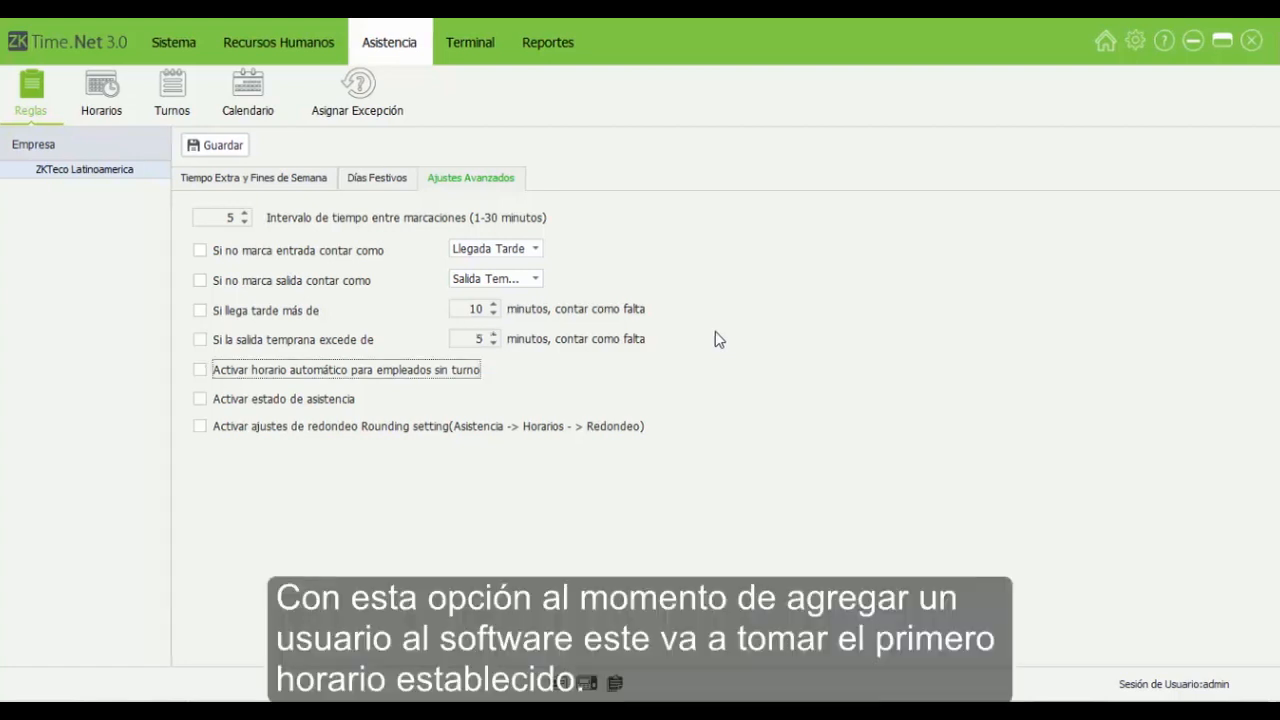
pyautogui.press('Tab')
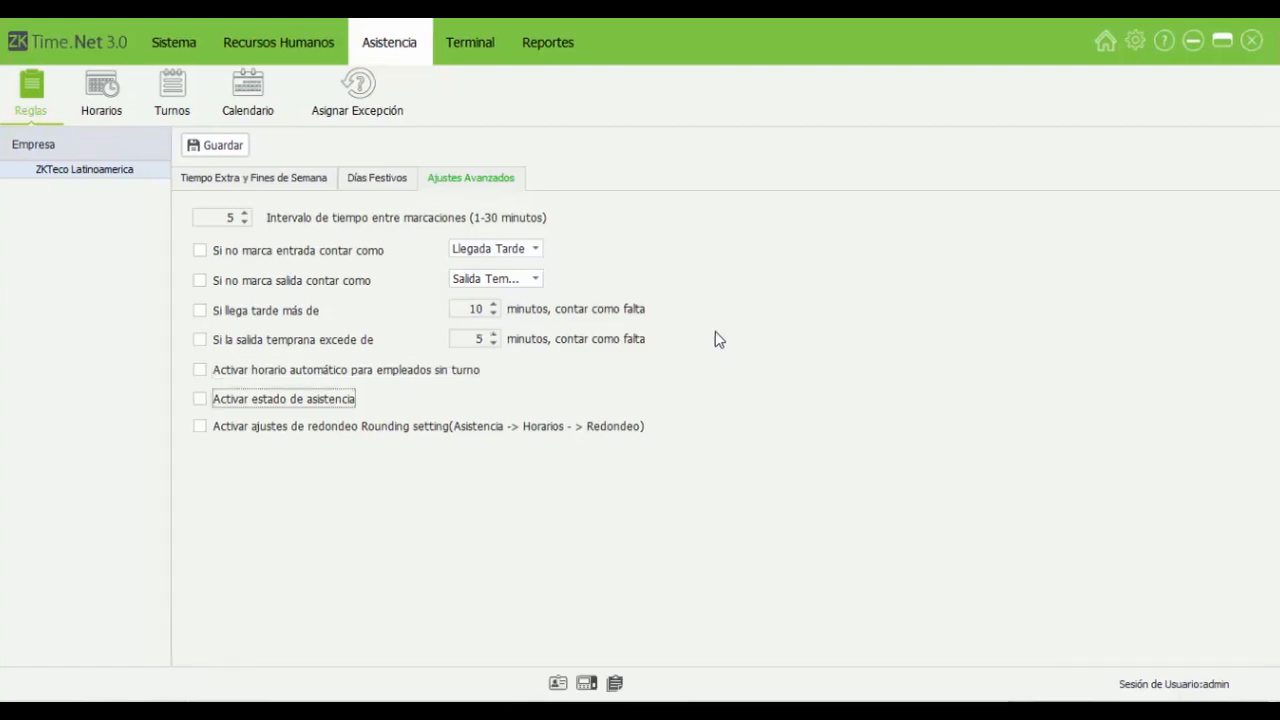
pyautogui.press('space')
pyautogui.press('space')
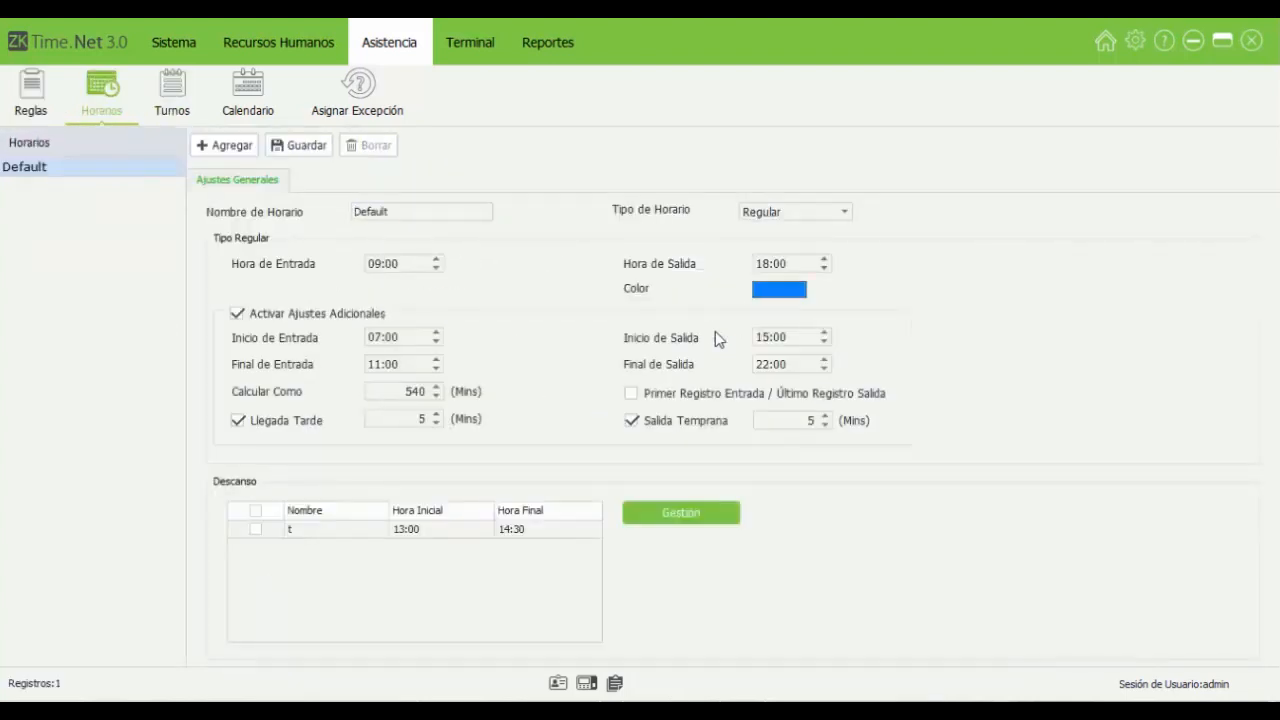
# Step: In the schedule settings, rename the default schedule to Matutino, preview the Flexible type and keep it as Regular
pyautogui.hotkey('ctrl', 'a')
pyautogui.write('Matutino')
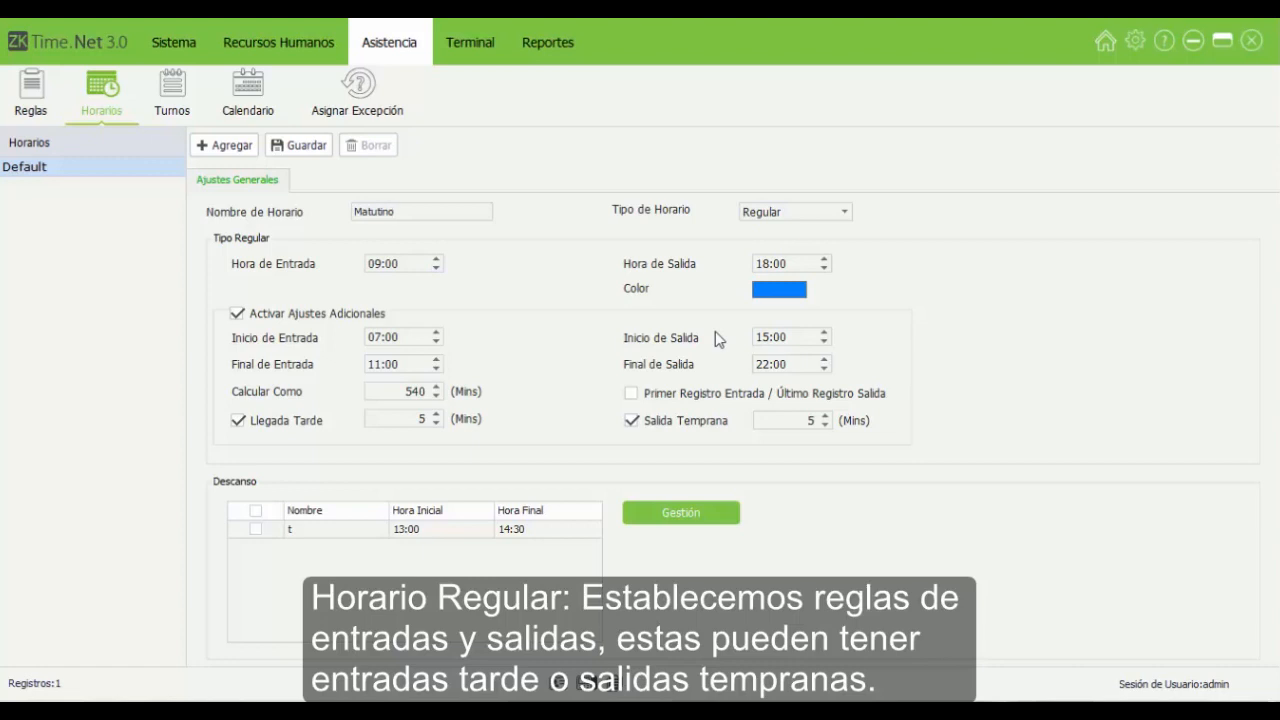
pyautogui.press('Tab')
pyautogui.hotkey('alt', 'Down')
pyautogui.press('Down')
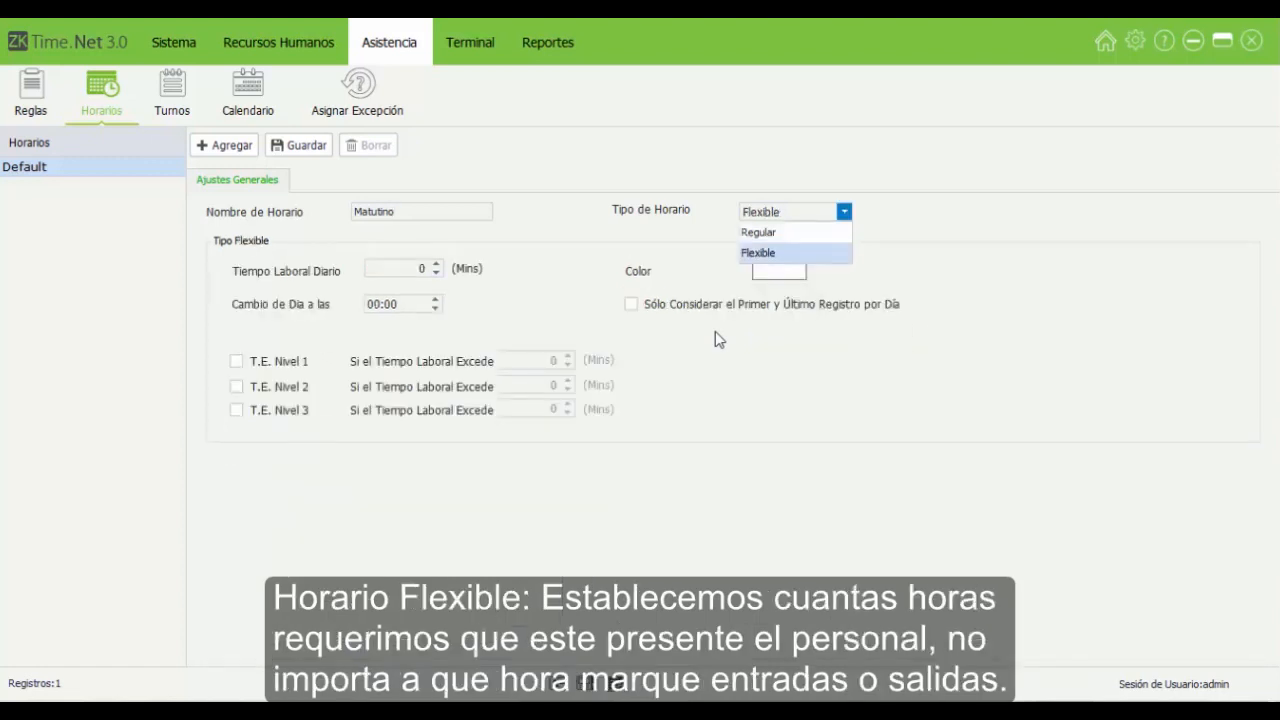
pyautogui.press('Up')
pyautogui.press('Return')
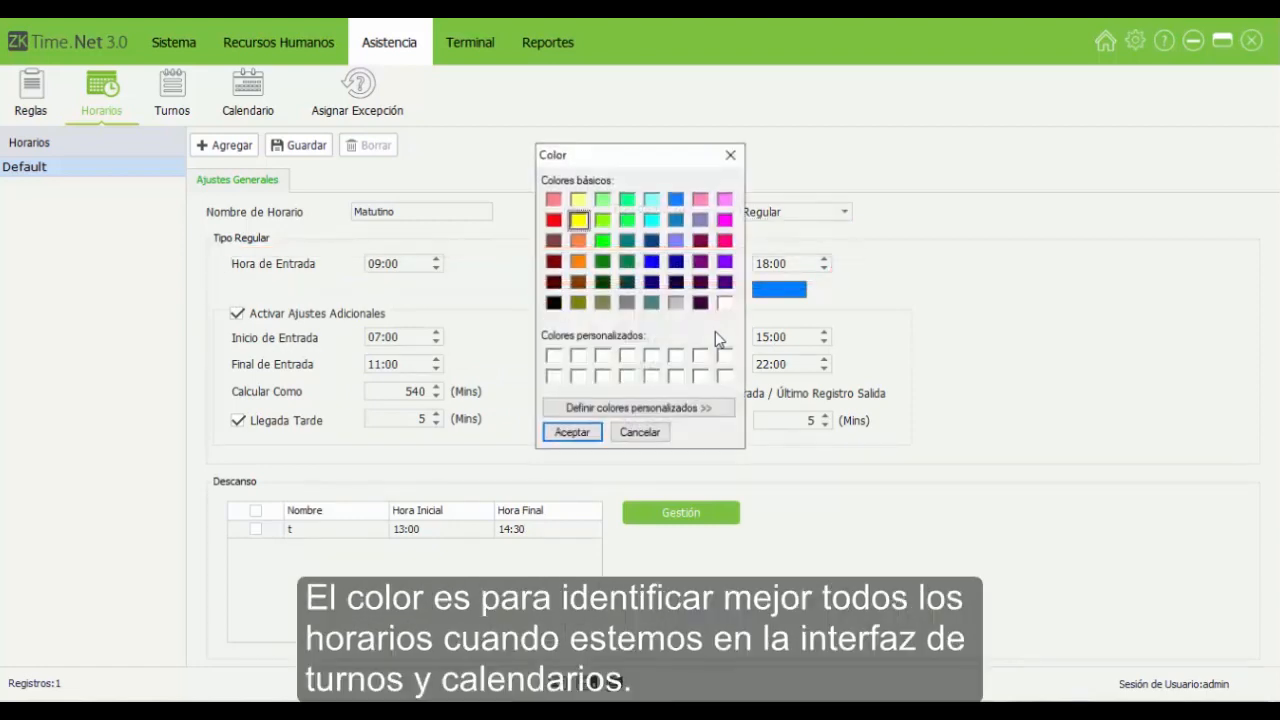
# Step: Set the Matutino schedule's color to yellow and its Inicio de Salida to 17:00
pyautogui.press('Return')
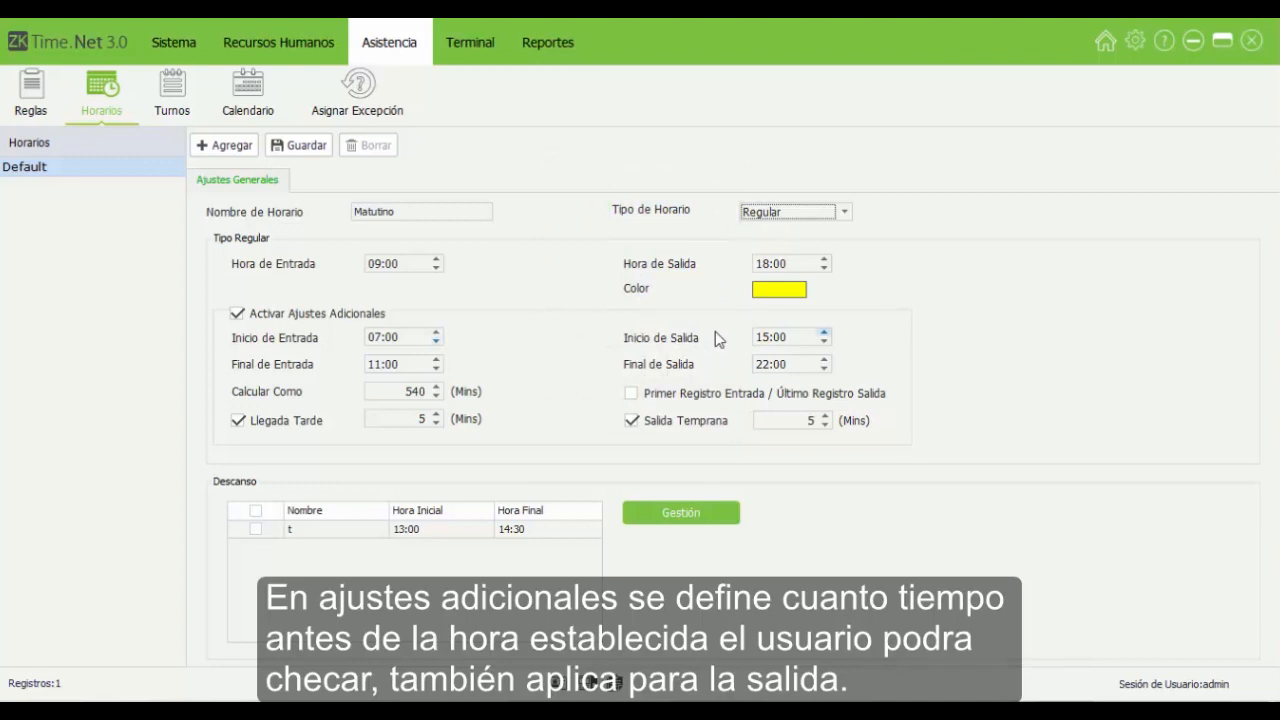
pyautogui.click(764, 337)
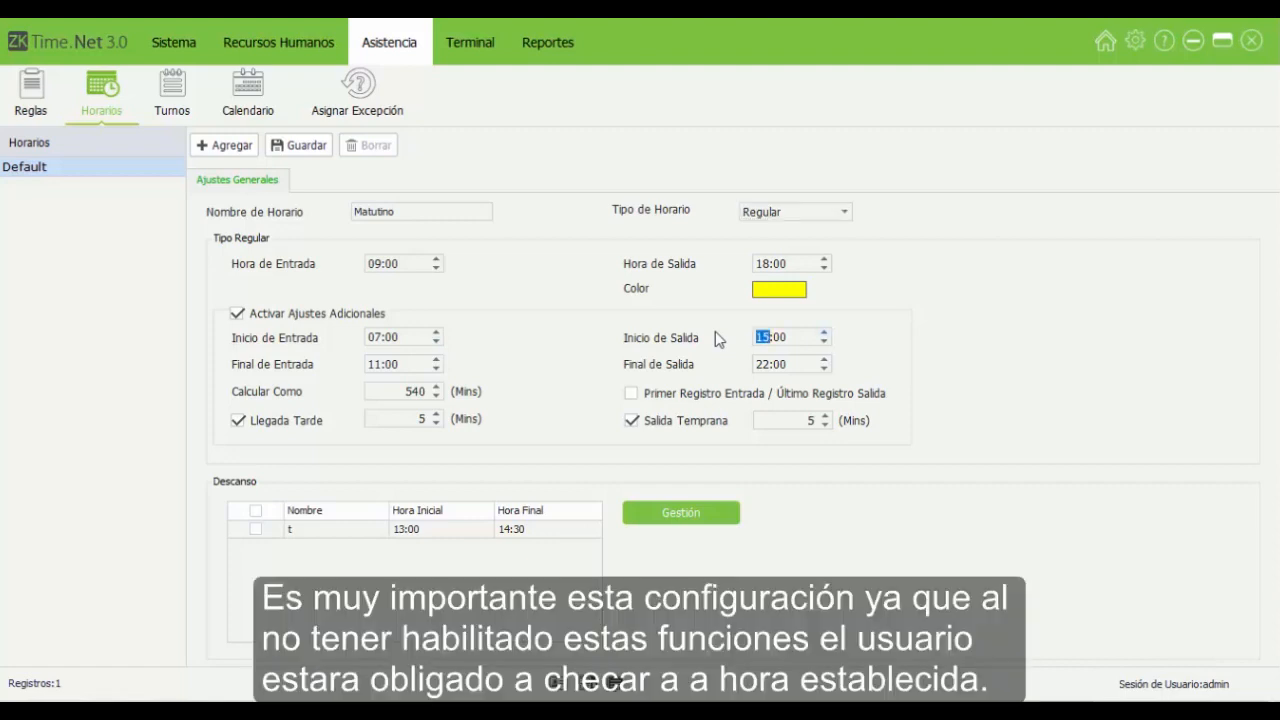
pyautogui.press('Up')
pyautogui.press('Up')
pyautogui.click(719, 340)
# Step: Set the schedule's Final de Entrada to 09:20 and Final de Salida to 18:30
pyautogui.click(375, 364)
pyautogui.write('00')
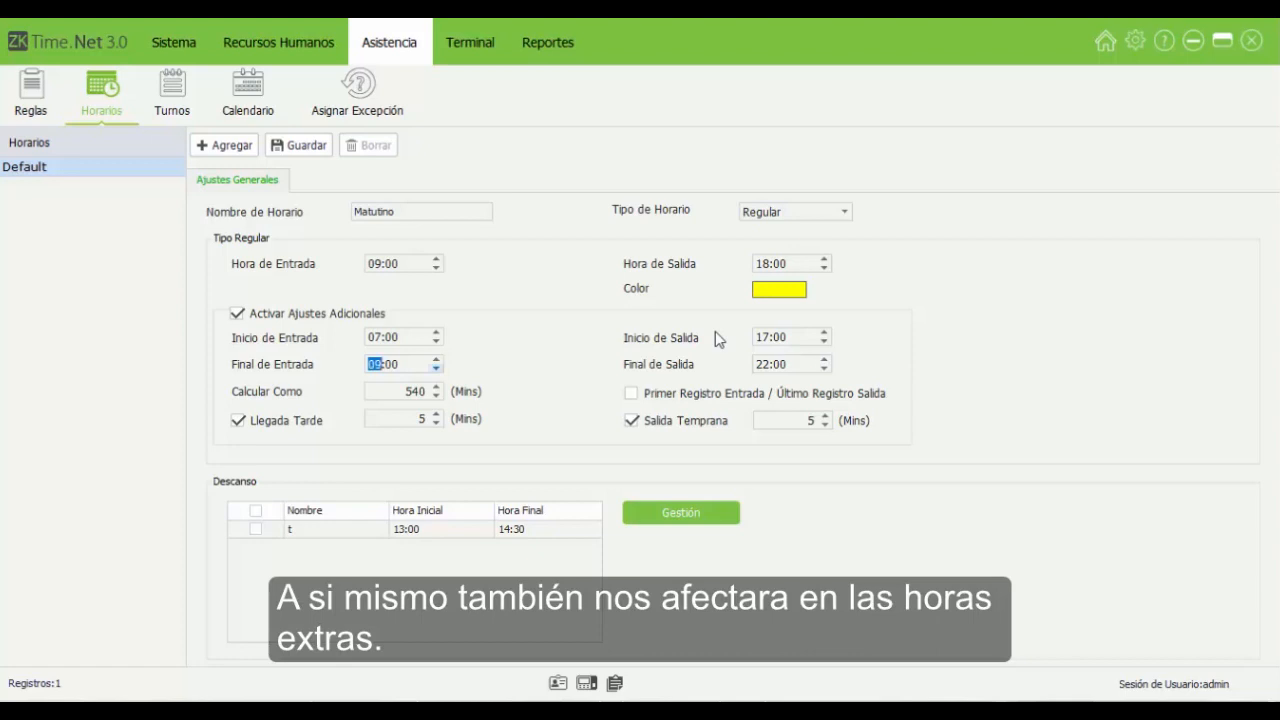
pyautogui.press('Right')
pyautogui.write('0')
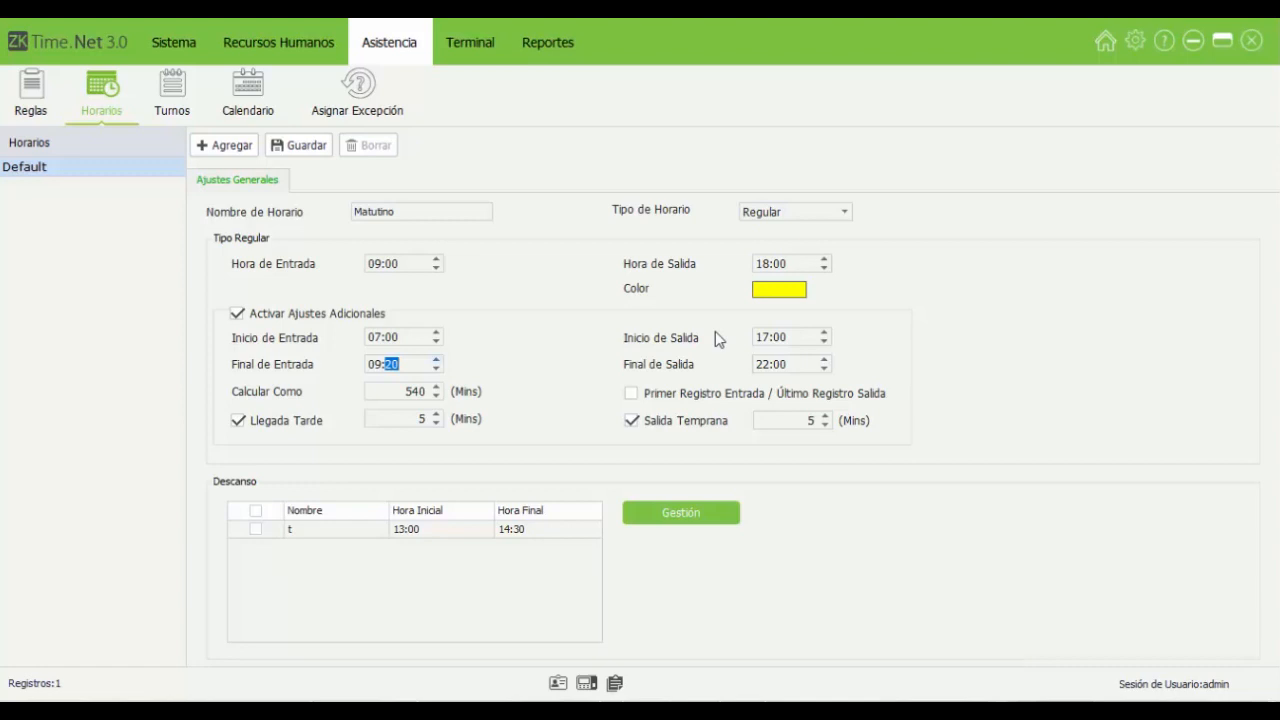
pyautogui.press('Tab')
pyautogui.write('18')
pyautogui.press('Right')
pyautogui.write('30')
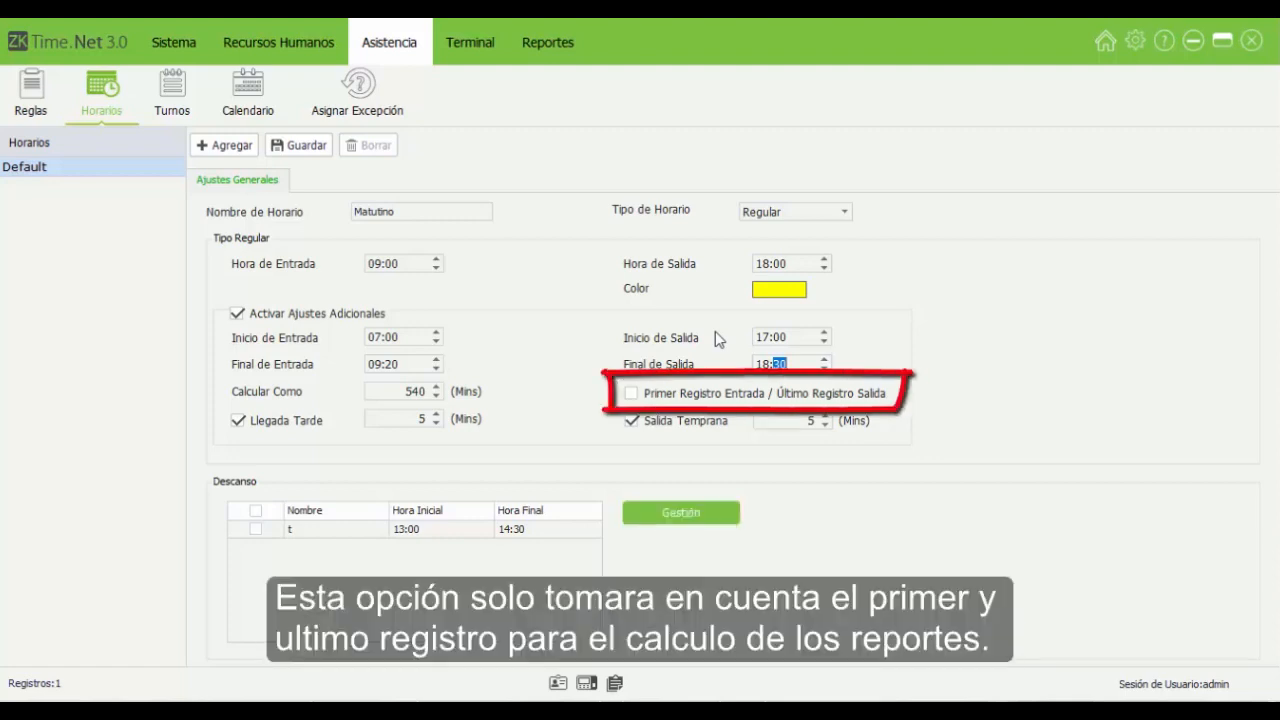
# Step: Enable Primer Registro Entrada / Último Registro Salida for the schedule and open the break management
pyautogui.press('Tab')
pyautogui.press('space')
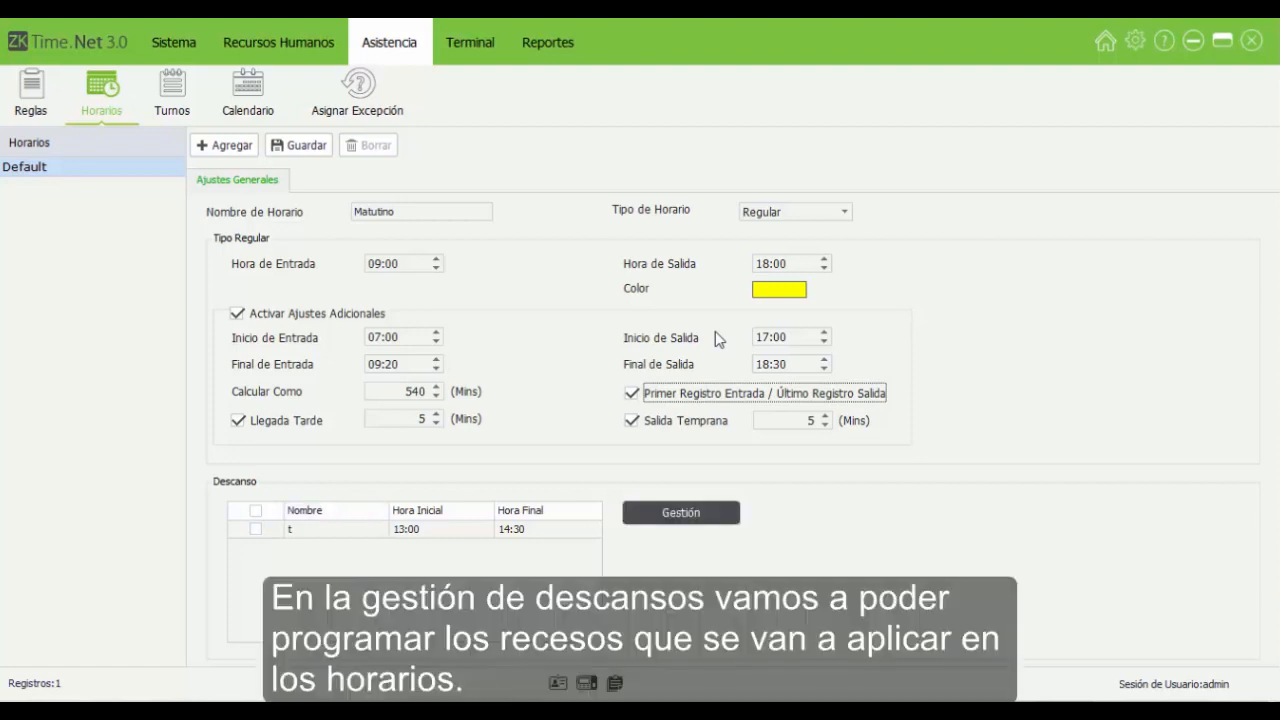
pyautogui.click(681, 513)
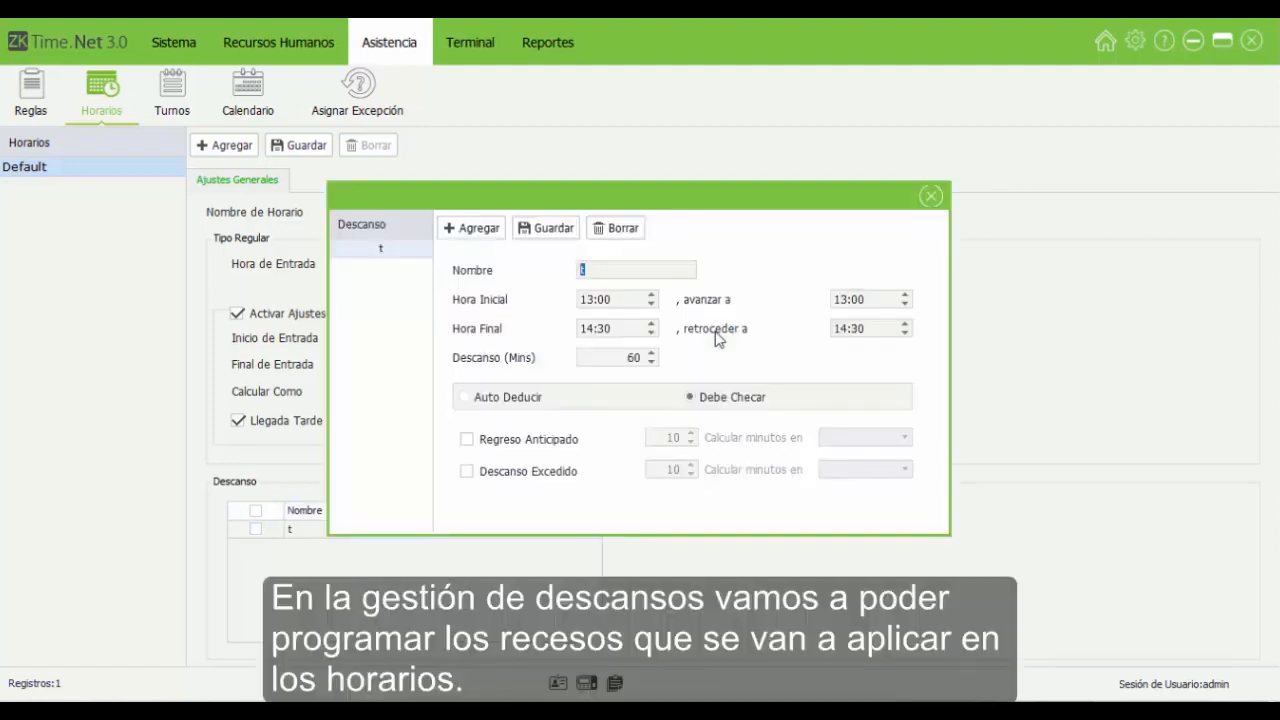
# Step: Delete the existing break named t from the break management and confirm the deletion
pyautogui.click(381, 248)
pyautogui.click(615, 228)
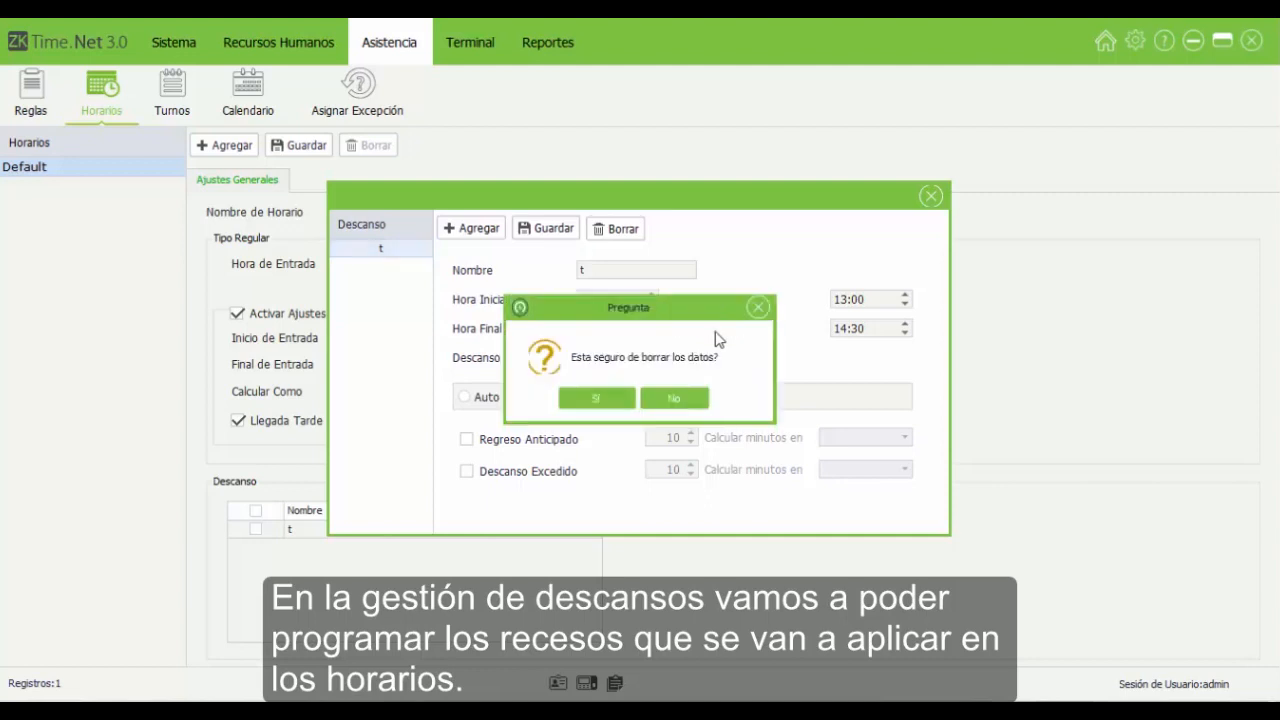
pyautogui.click(597, 398)
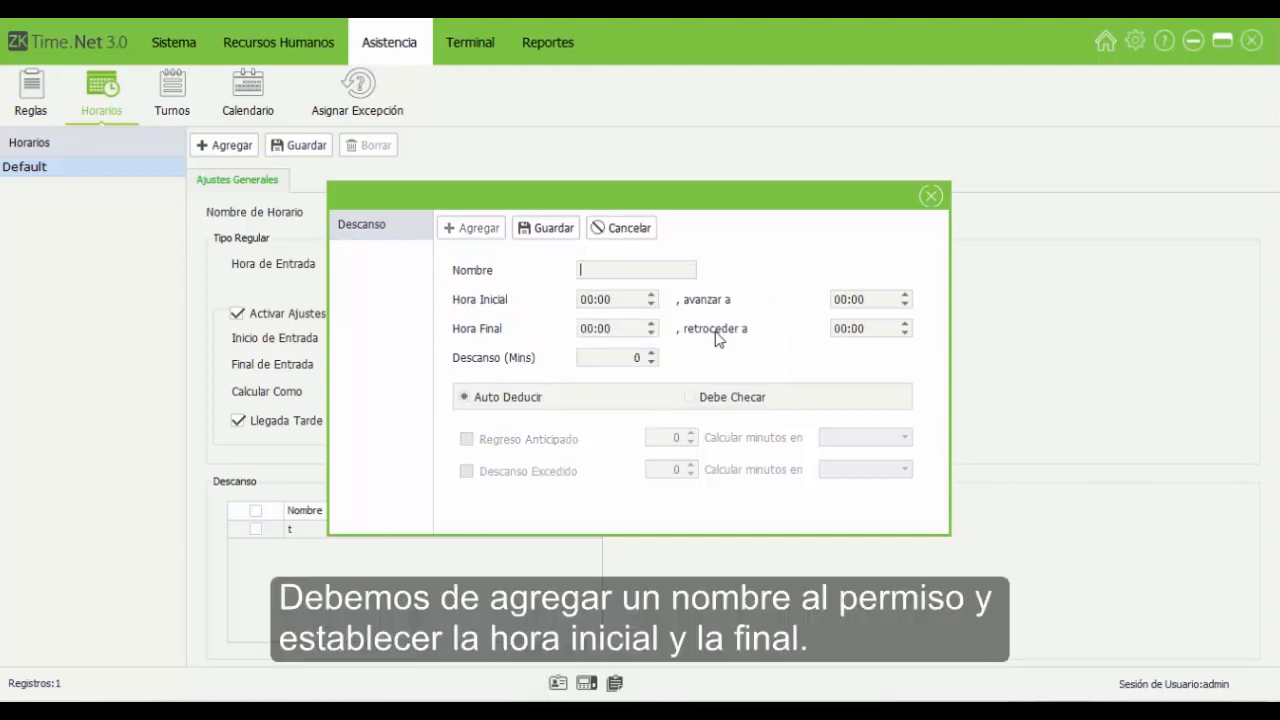
# Step: Add a break named Comida with Hora Inicial 13:00 and Hora Final 15:00
pyautogui.write('Comida')
pyautogui.press('Tab')
pyautogui.write('13')
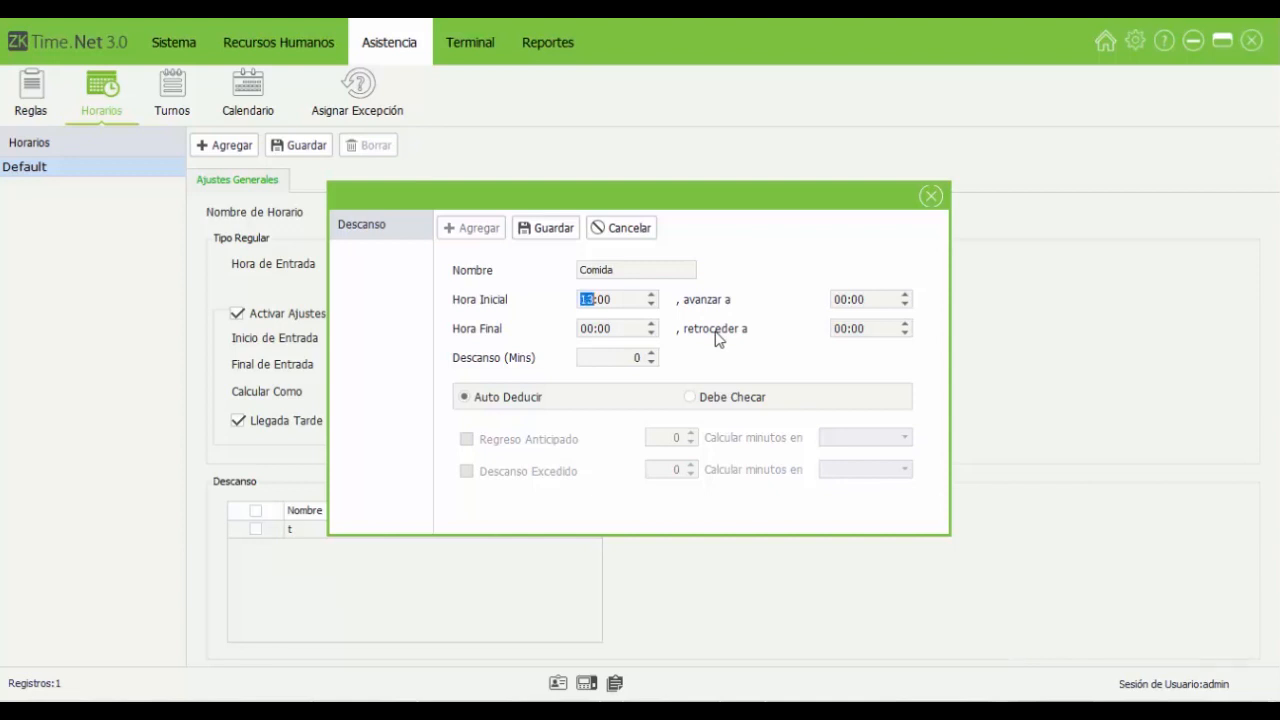
pyautogui.press('Tab')
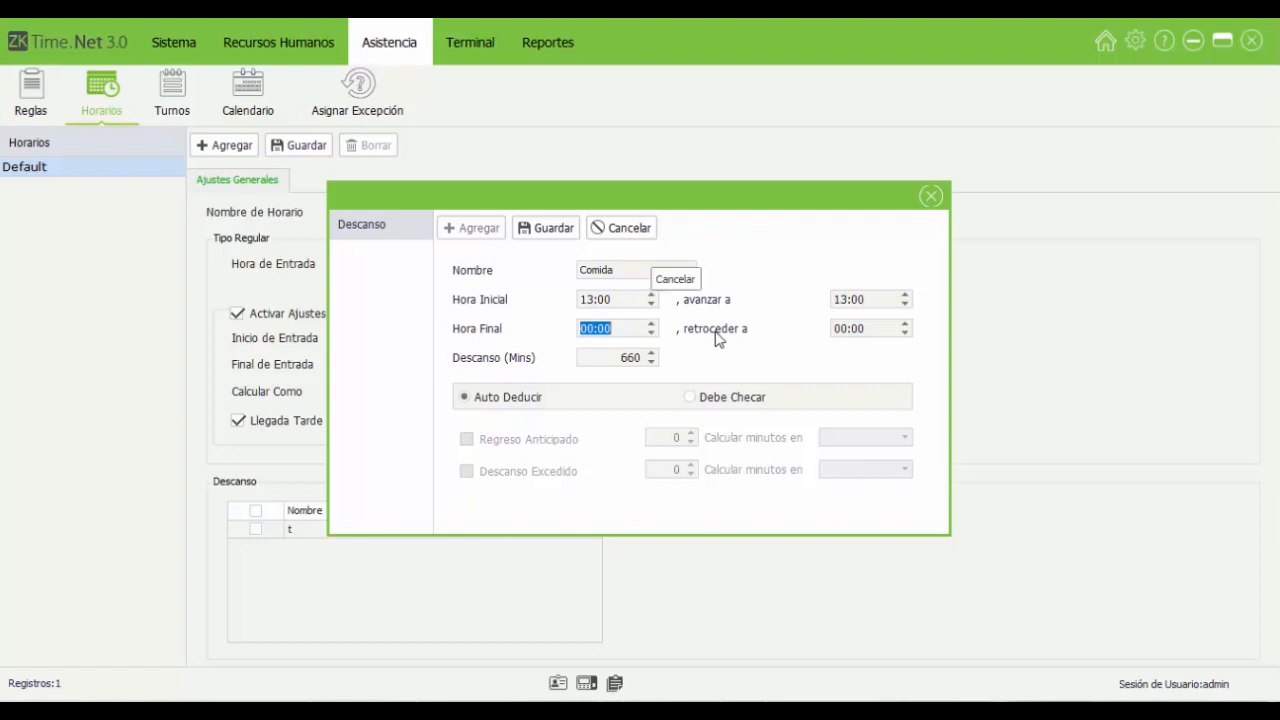
pyautogui.write('1')
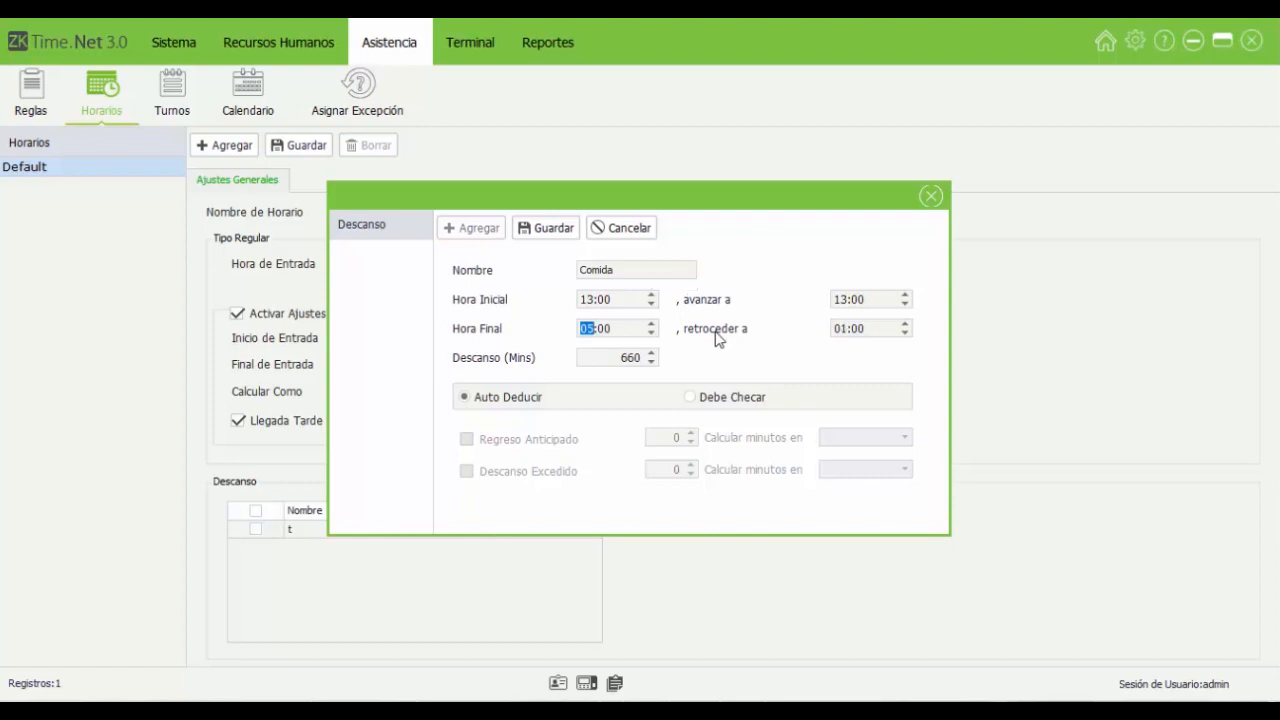
pyautogui.write('5')
# Step: Set the Comida break to Debe Checar with 60 minutes of rest, save it and close the break management
pyautogui.click(690, 397)
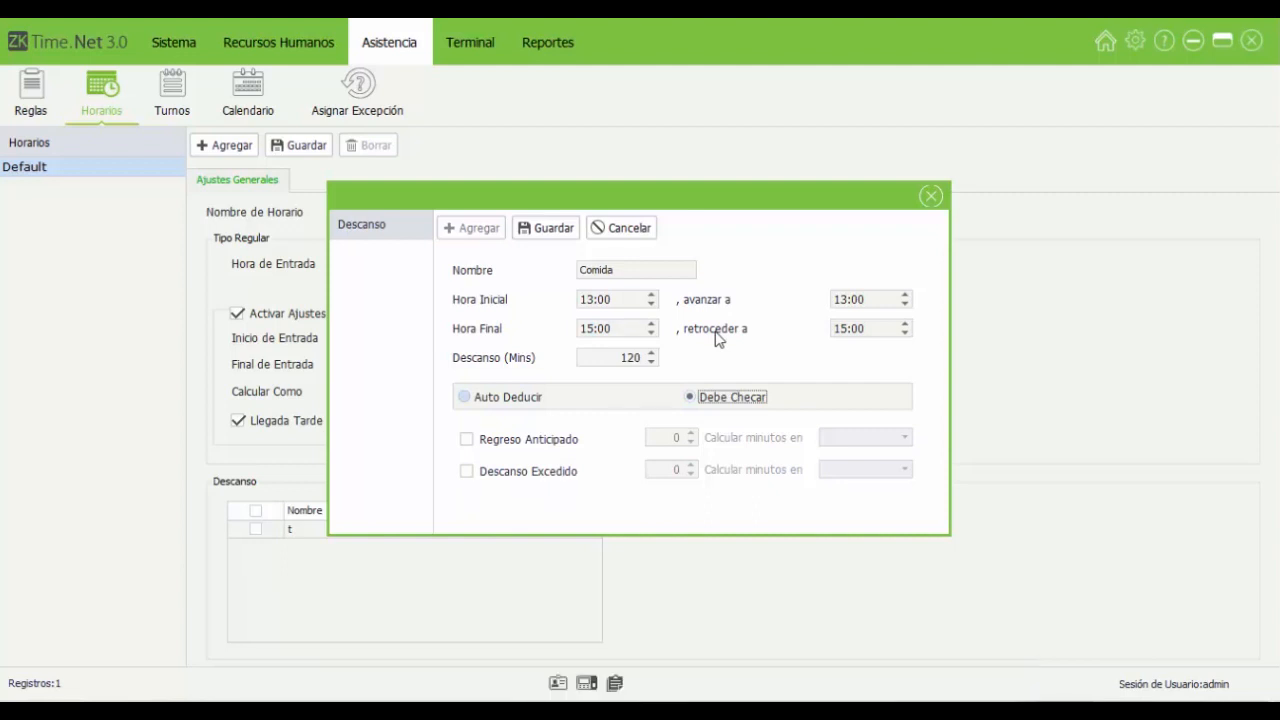
pyautogui.click(464, 397)
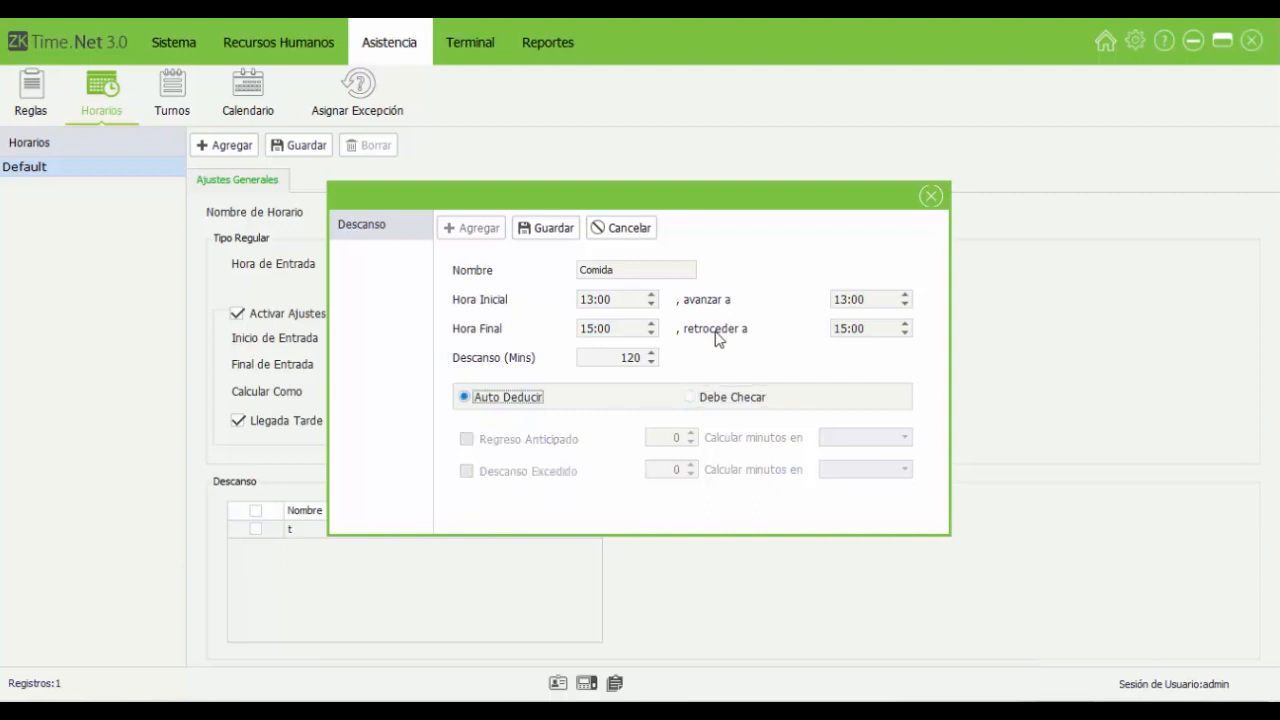
pyautogui.click(689, 397)
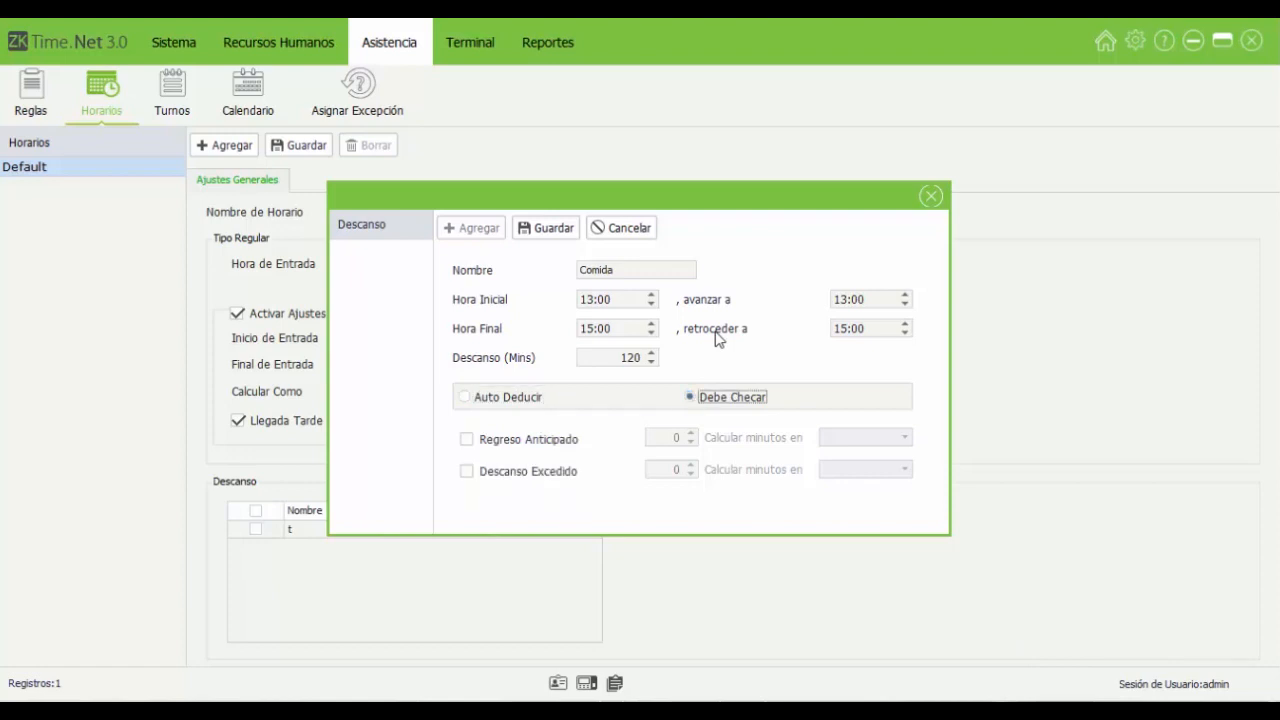
pyautogui.click(634, 358)
pyautogui.doubleClick(634, 358)
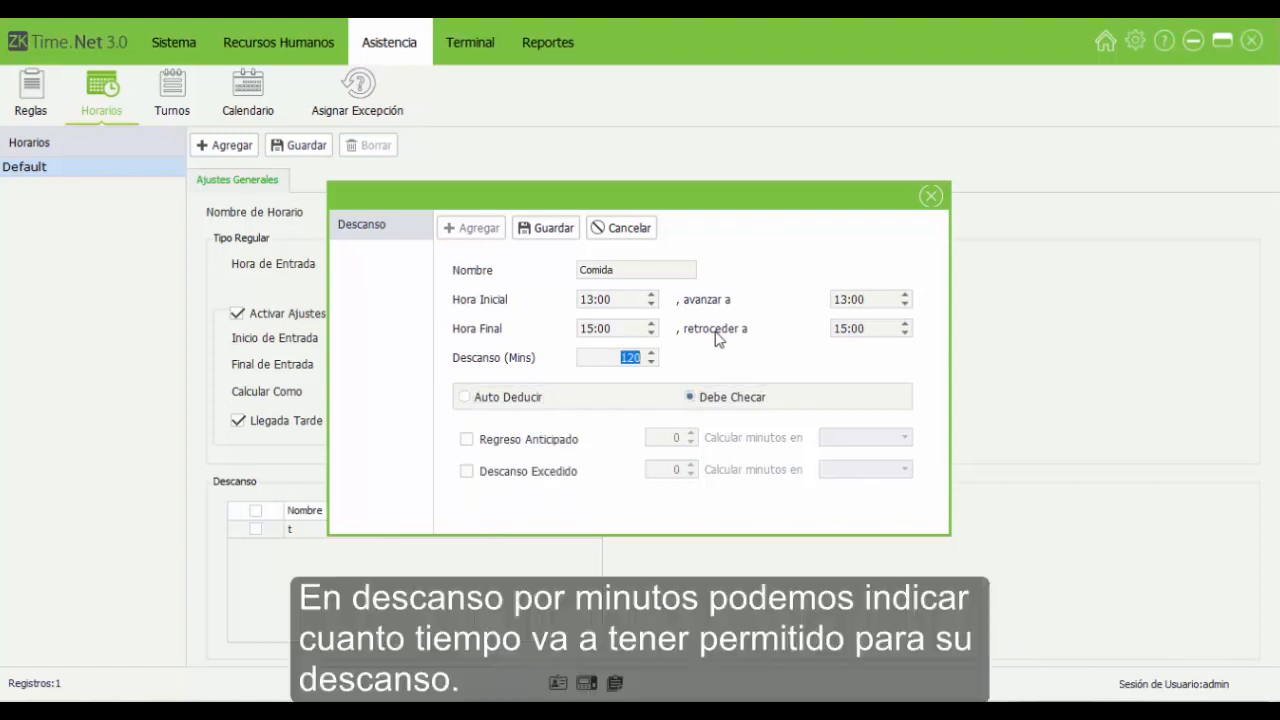
pyautogui.write('60')
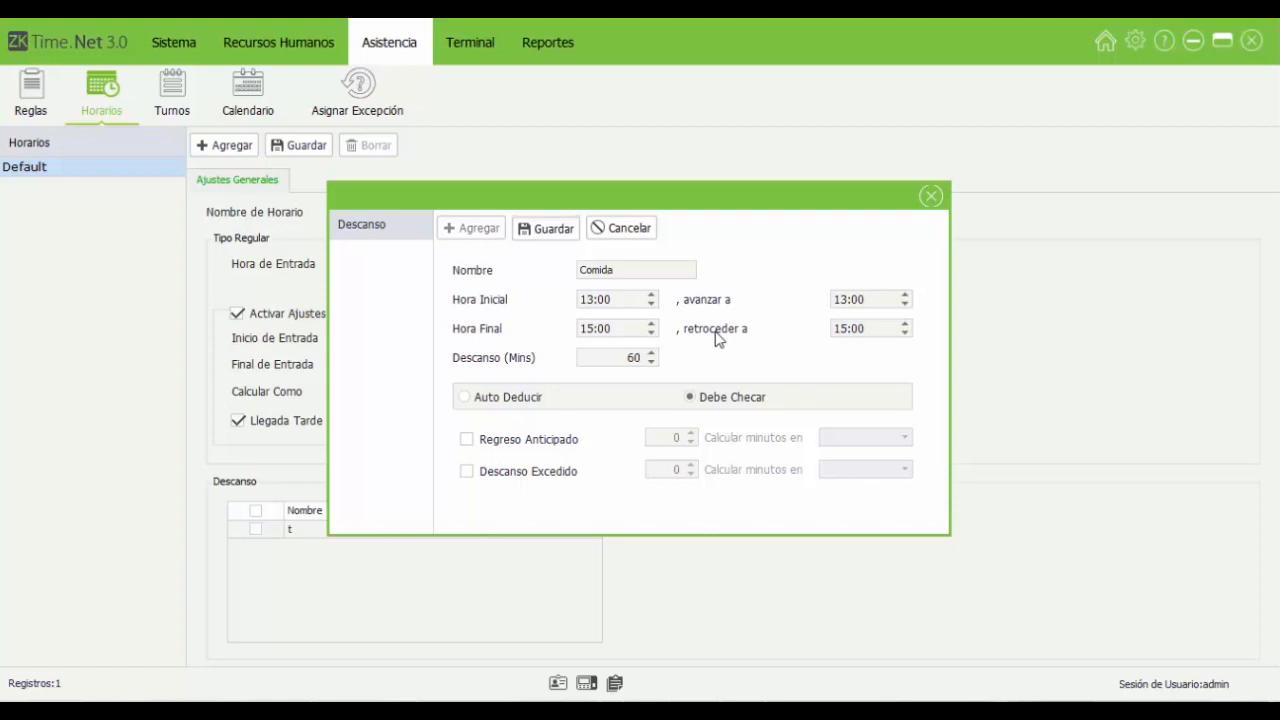
pyautogui.hotkey('ctrl', 's')
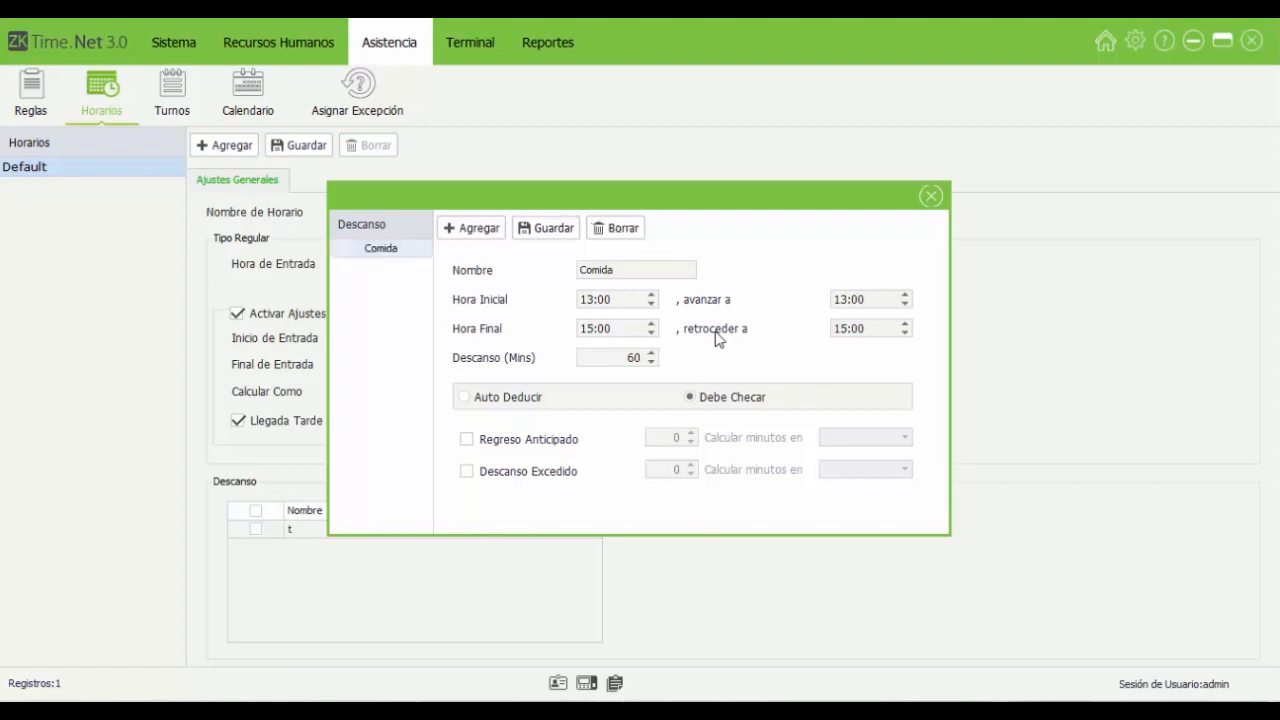
pyautogui.press('Escape')
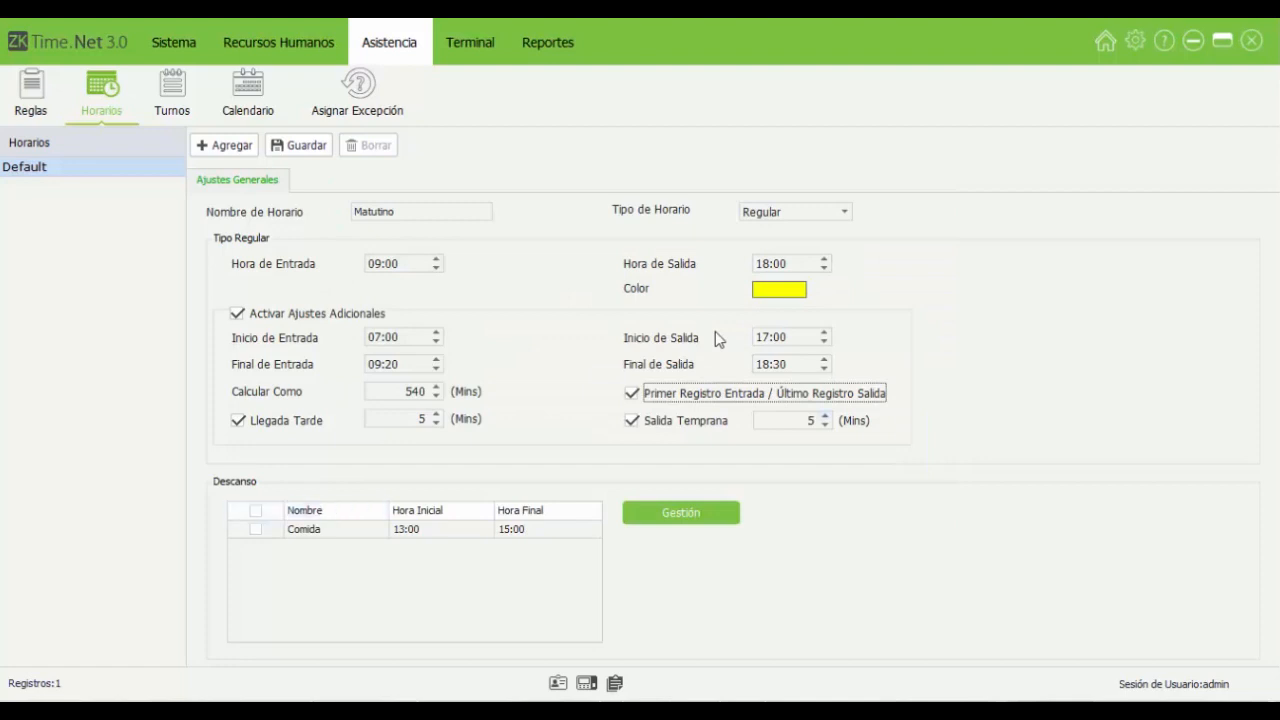
# Step: Toggle the Comida break on and off for the Matutino schedule, and save the new Vespertino schedule
pyautogui.click(256, 529)
pyautogui.click(256, 529)
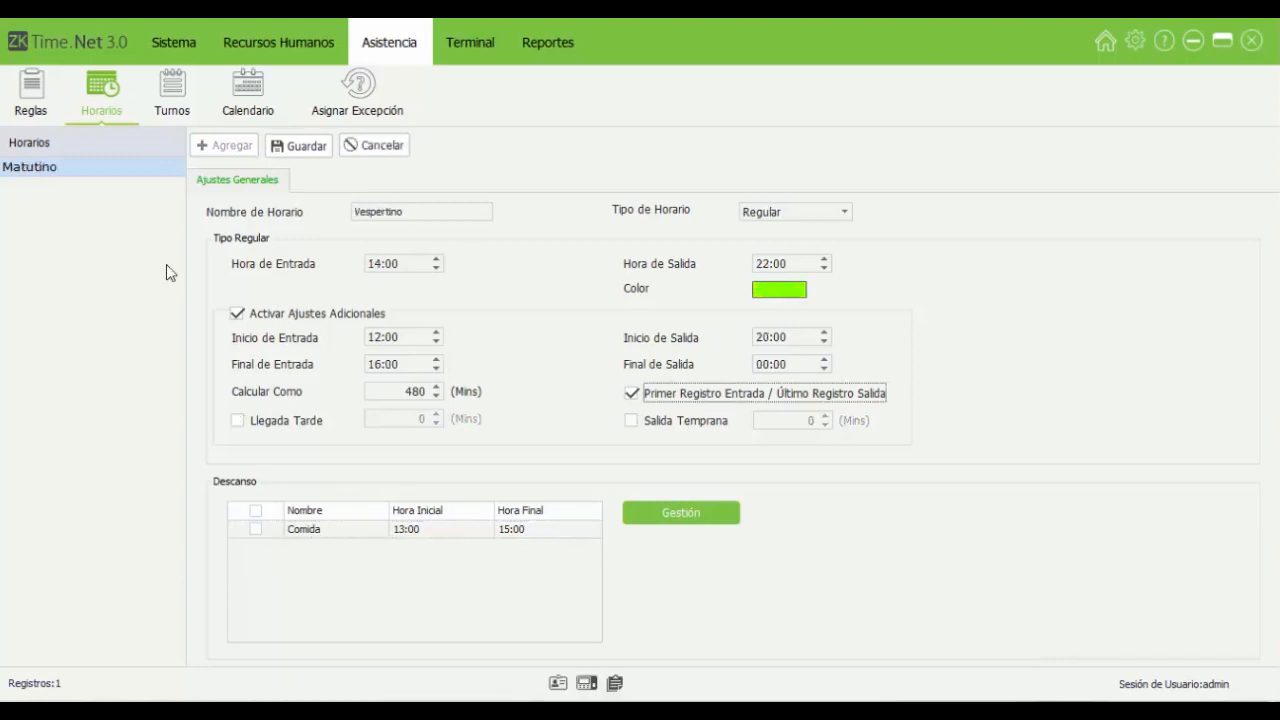
pyautogui.click(299, 146)
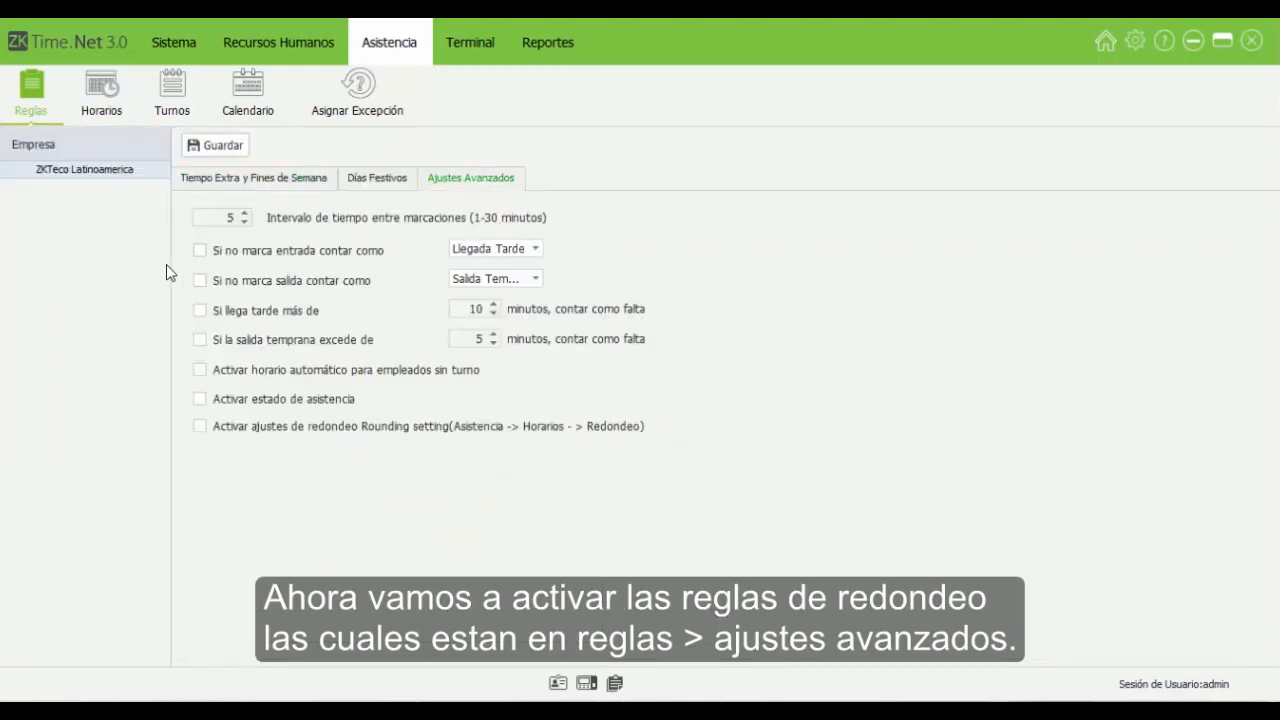
# Step: In the advanced attendance rules, enable the rounding settings (Activar ajustes de redondeo) and save the rules
pyautogui.press('Tab')
pyautogui.press('space')
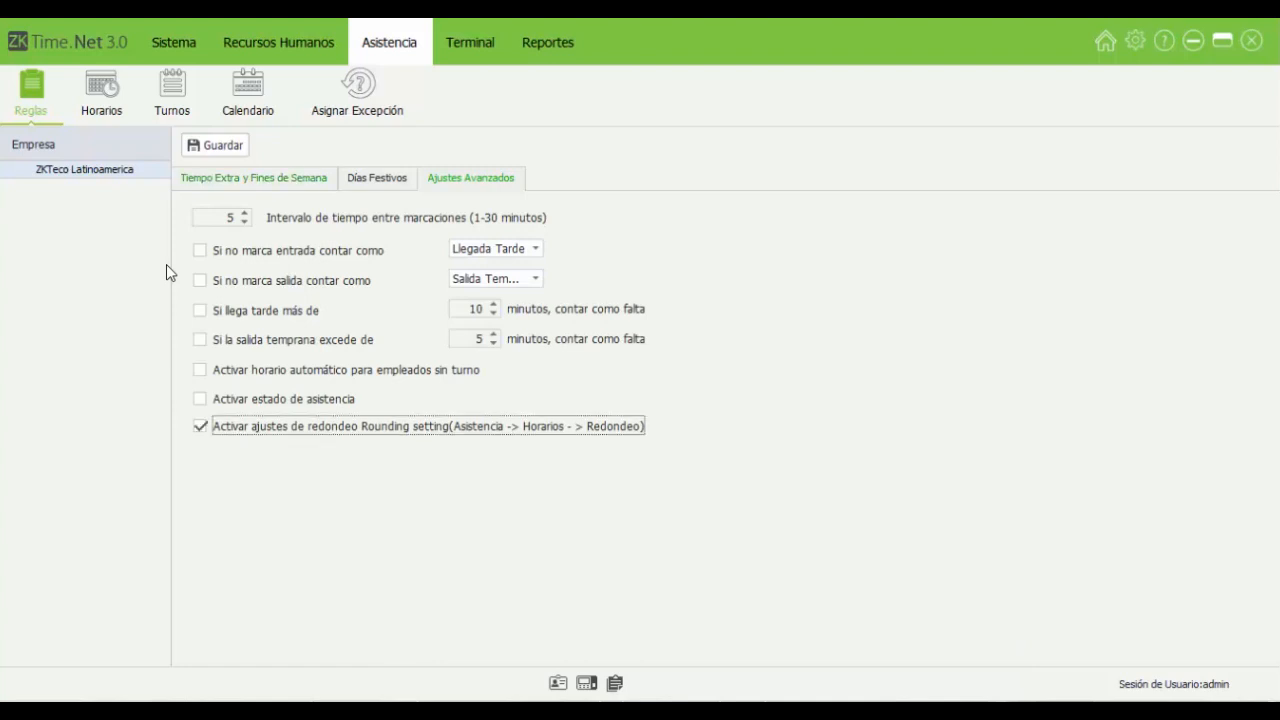
pyautogui.hotkey('ctrl', 's')
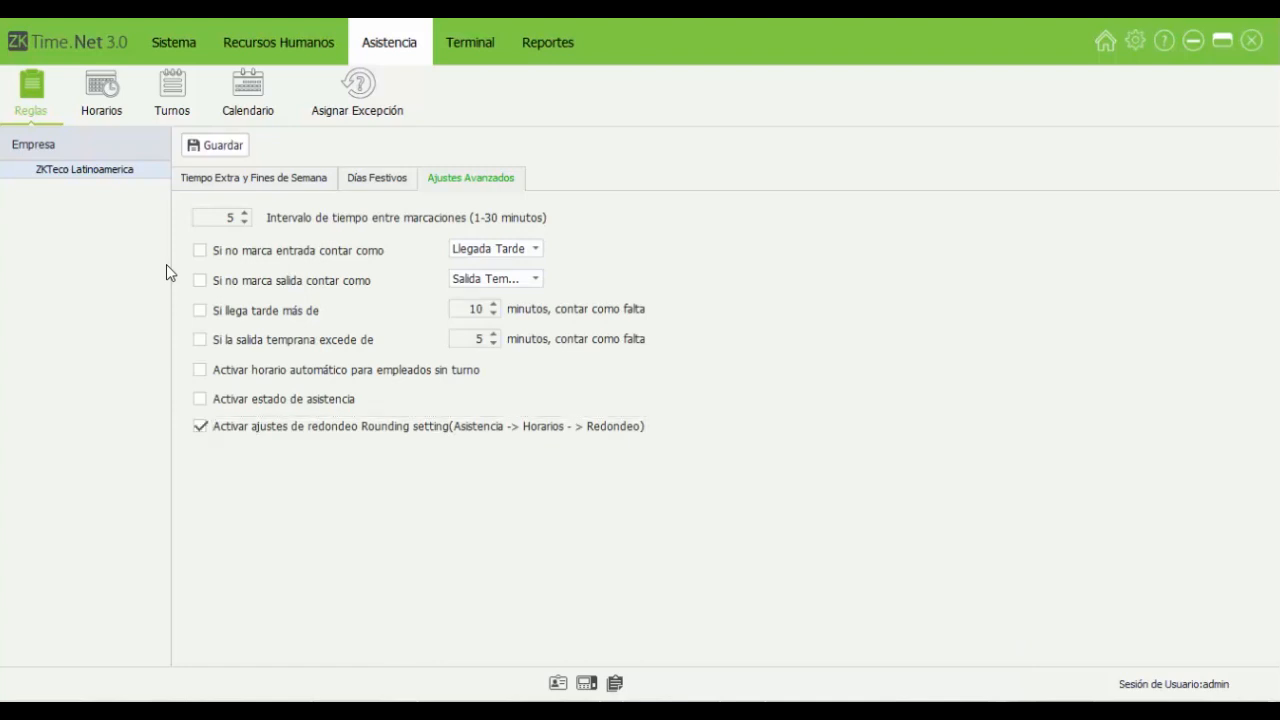
# Step: Open the Matutino schedule's rounding settings and set the Tipo de Redondeo to Personalizado
pyautogui.press('Right')
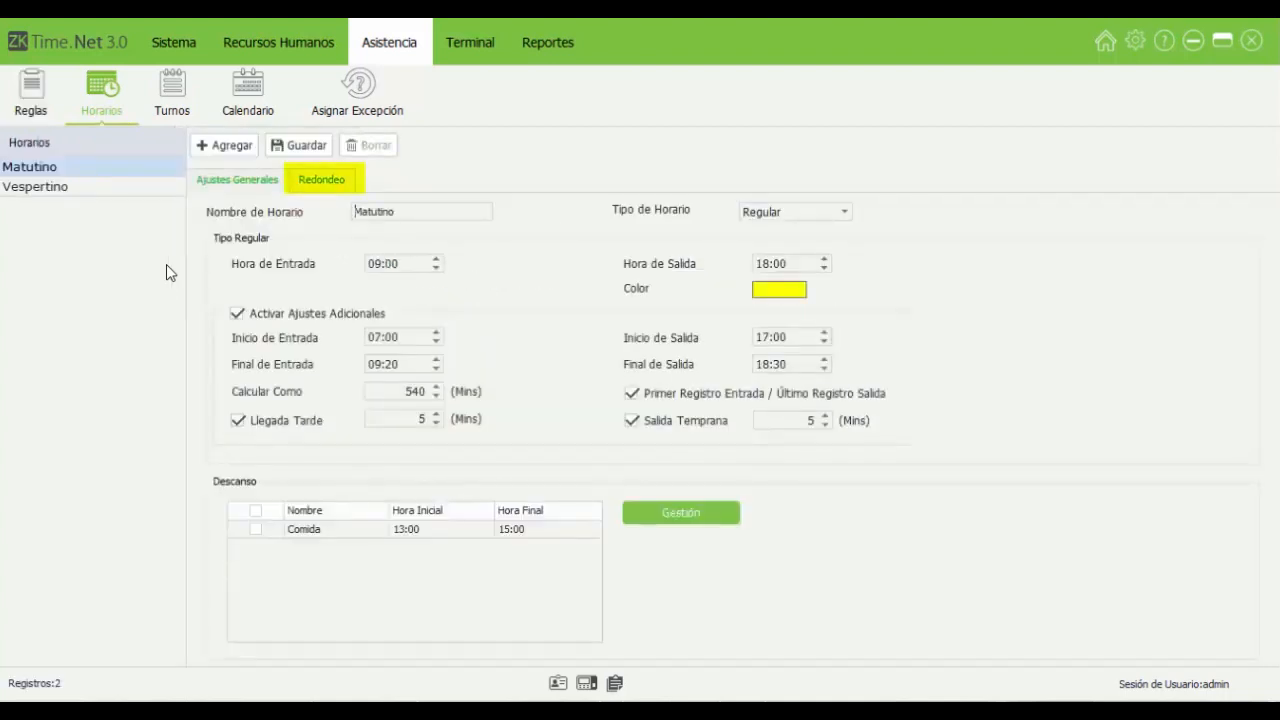
pyautogui.hotkey('ctrl', 'Tab')
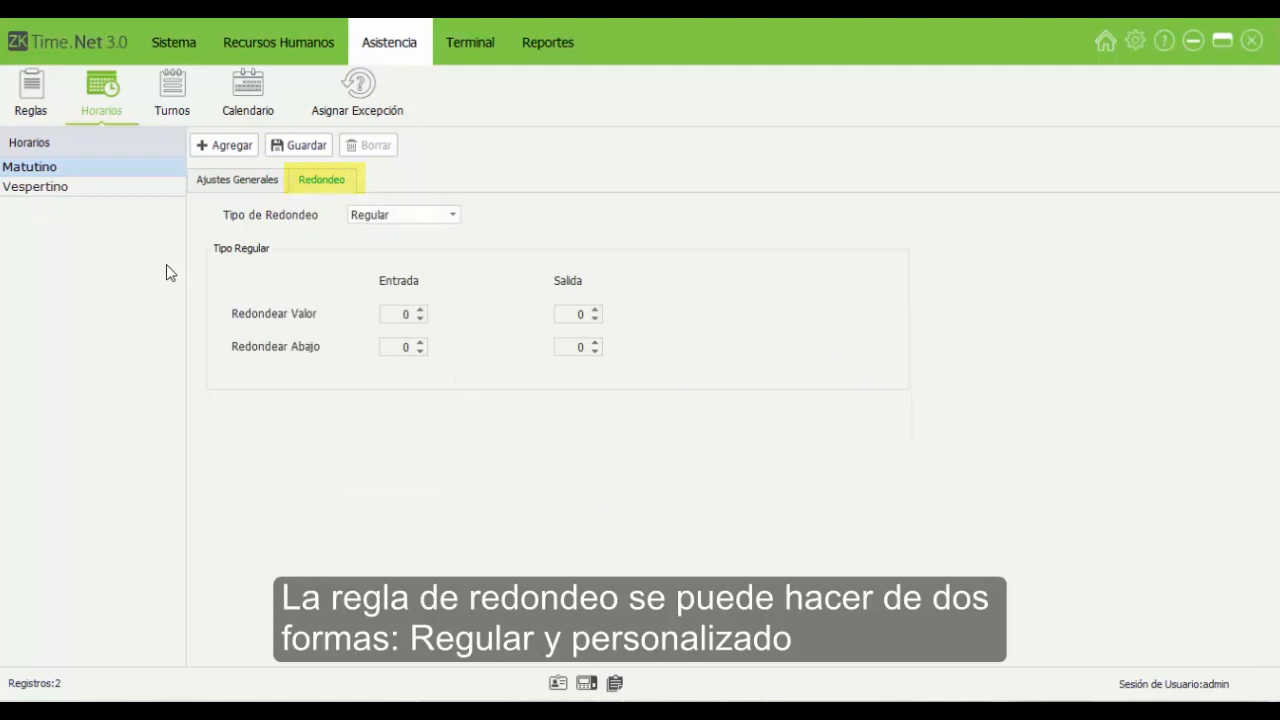
pyautogui.hotkey('alt', 'Down')
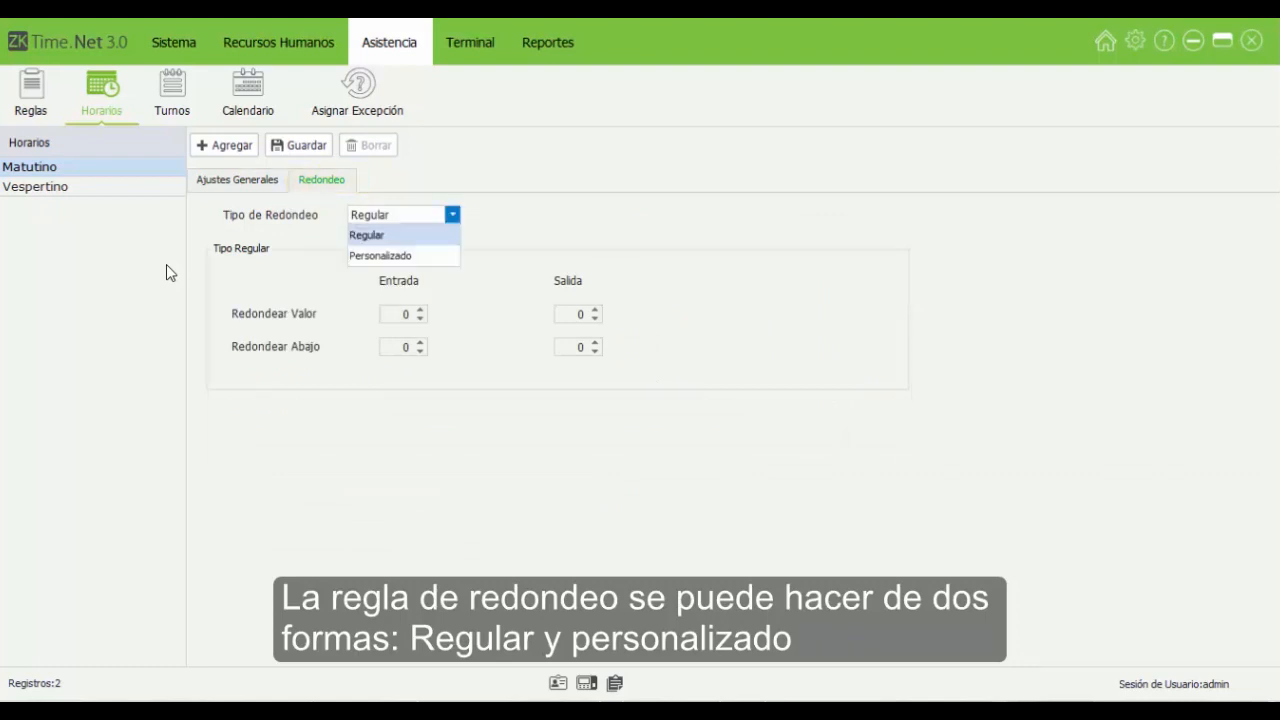
pyautogui.press('Down')
pyautogui.press('Return')
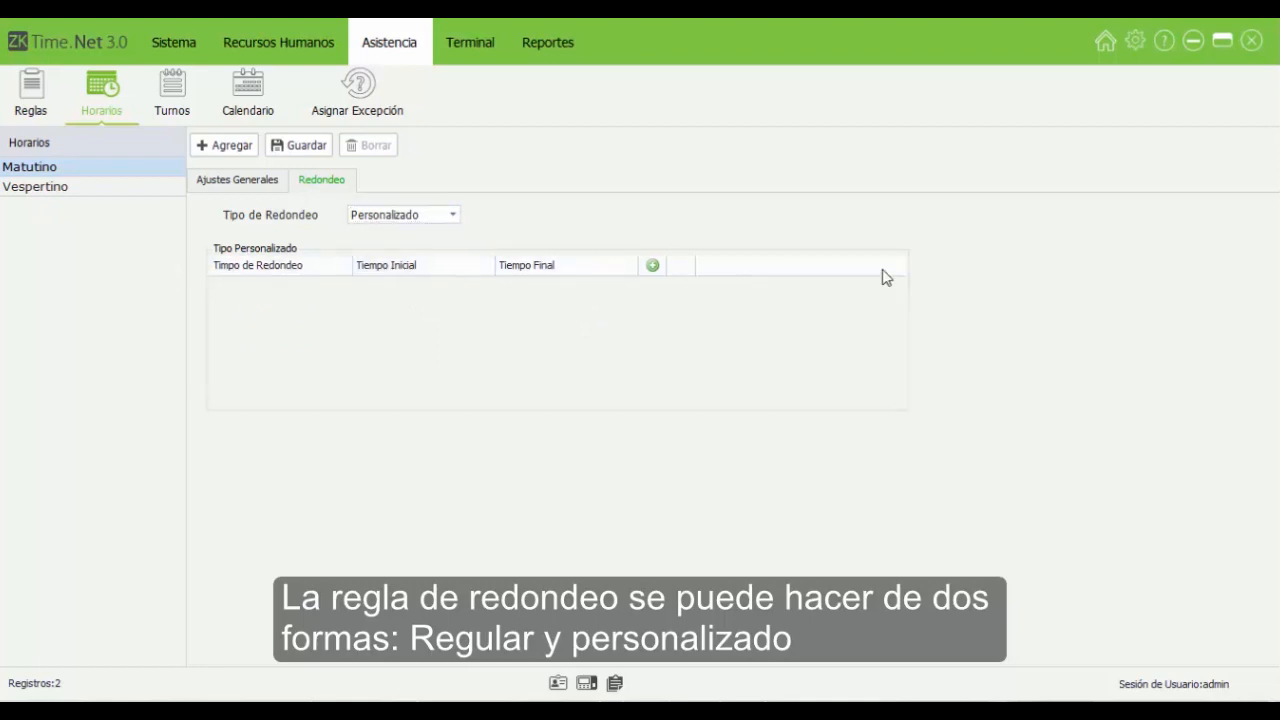
# Step: Add a custom rounding rule that rounds to 09:00, with Tiempo Inicial 08:40 and Tiempo Final 09:10
pyautogui.click(652, 266)
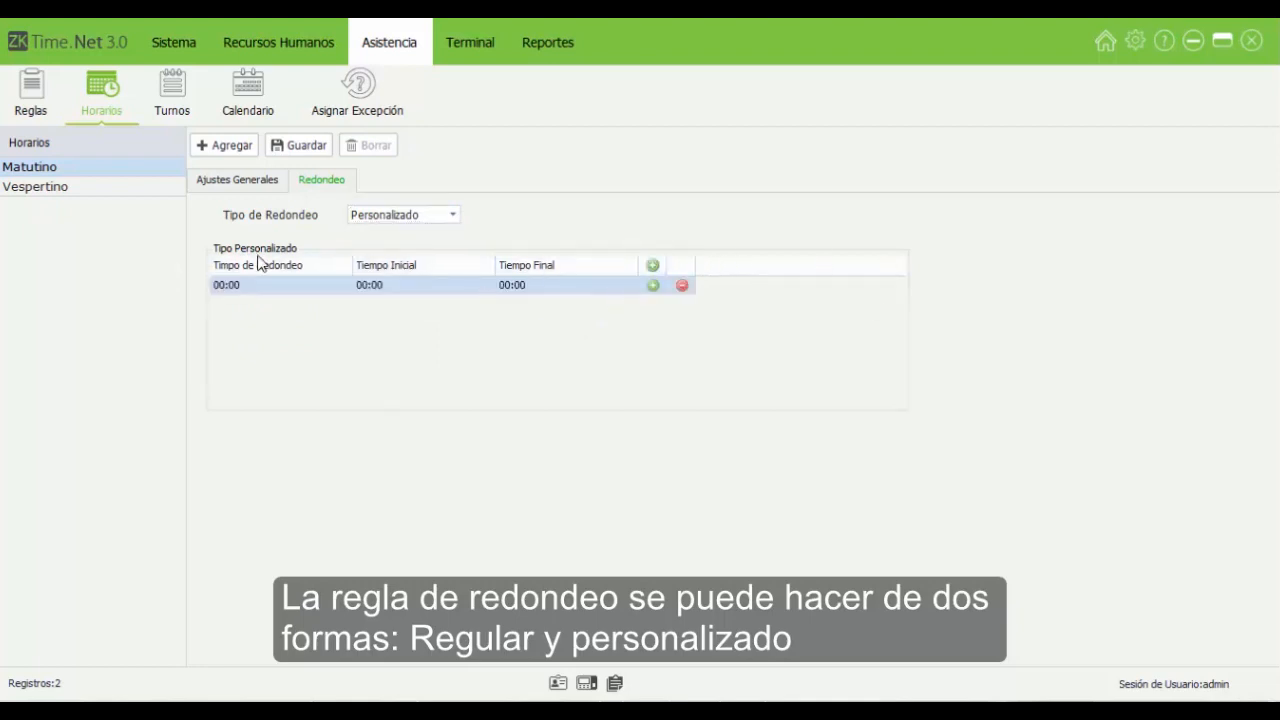
pyautogui.click(220, 287)
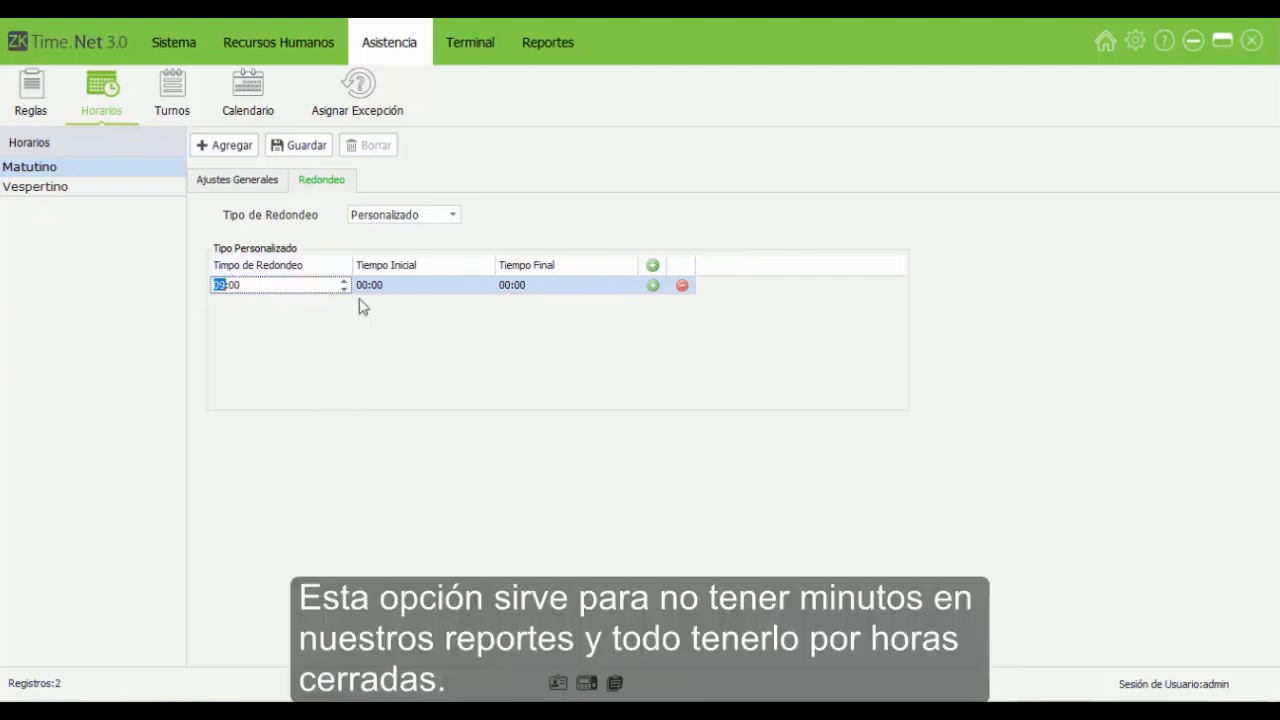
pyautogui.click(365, 290)
pyautogui.click(365, 288)
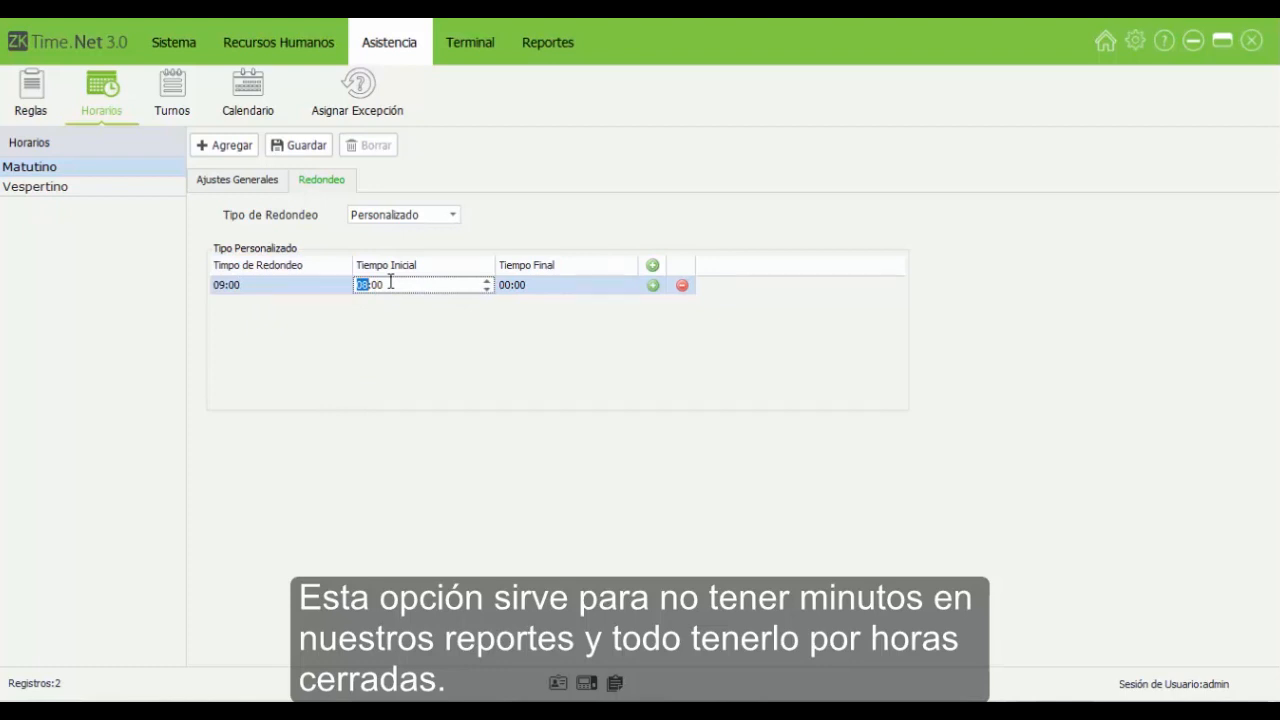
pyautogui.click(382, 288)
pyautogui.write('30')
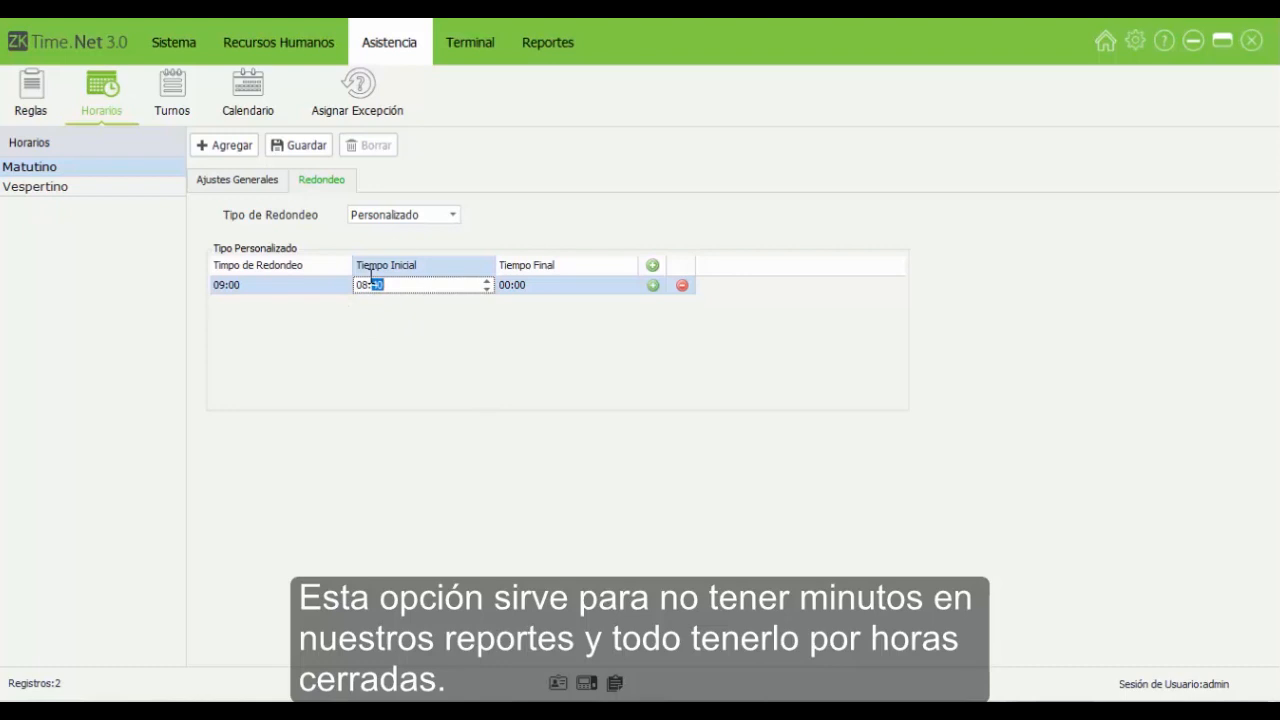
pyautogui.click(511, 289)
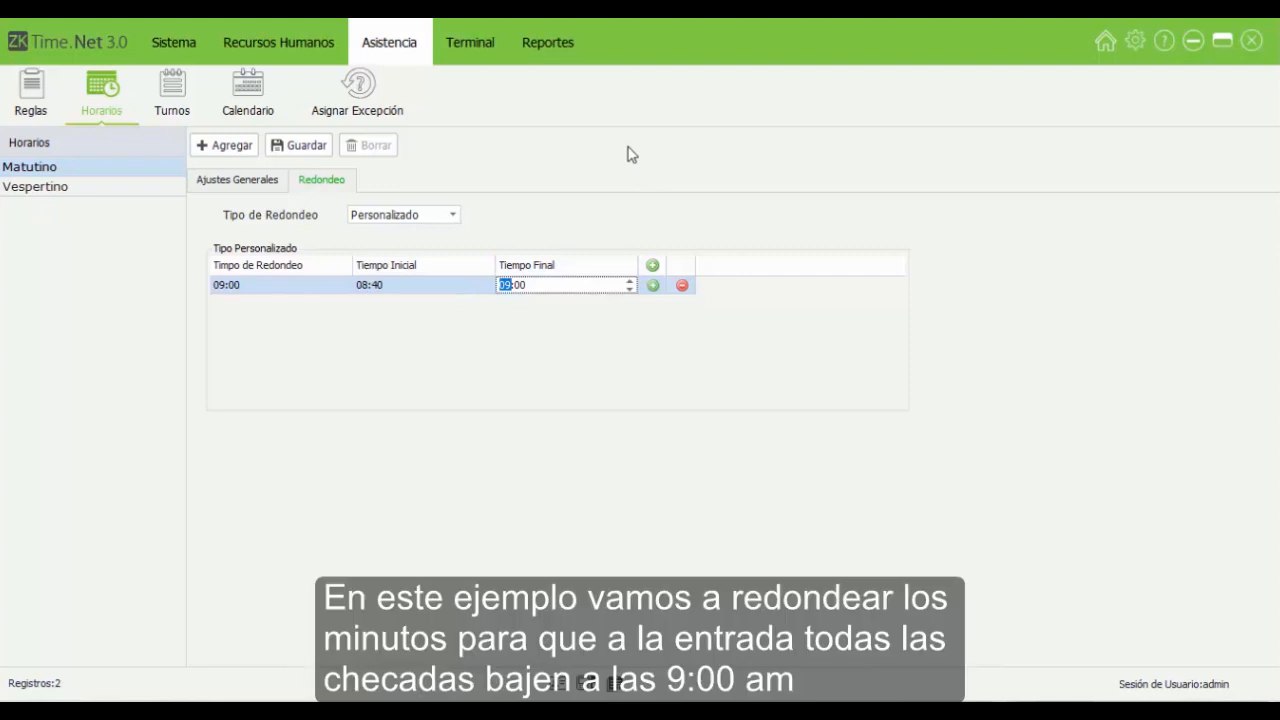
pyautogui.write('9')
pyautogui.press('Return')
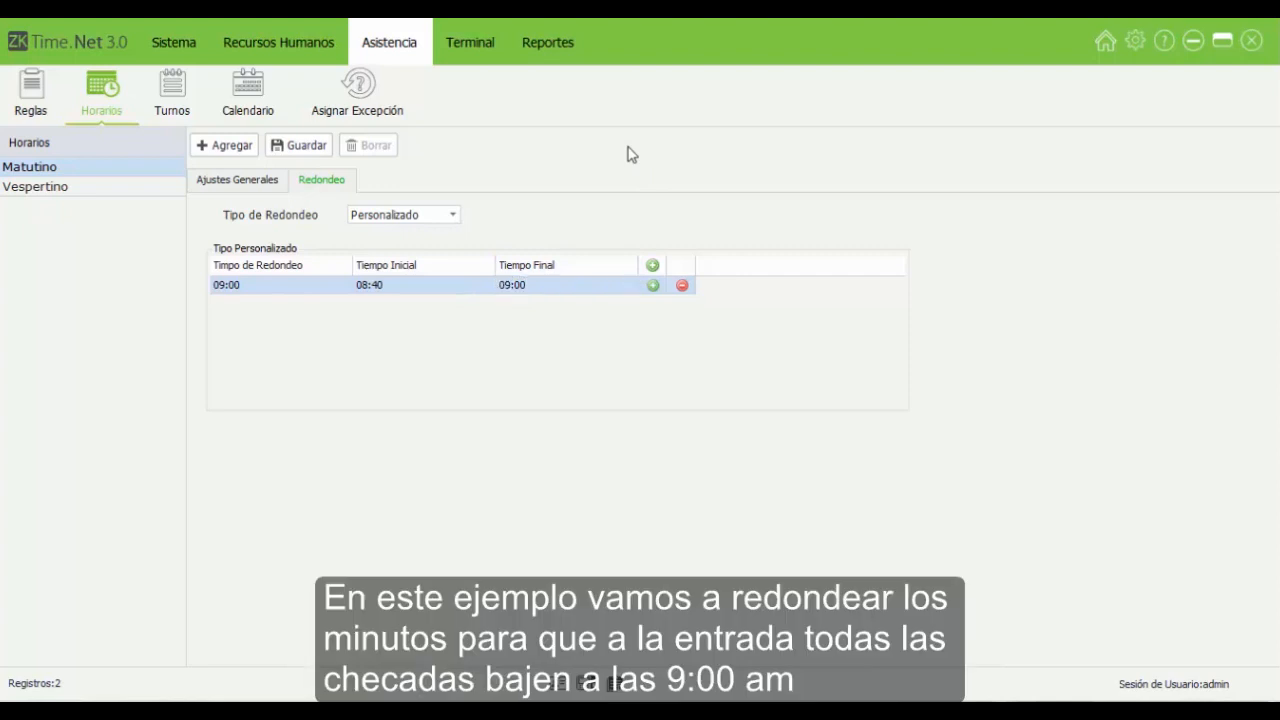
pyautogui.click(520, 288)
pyautogui.write('10')
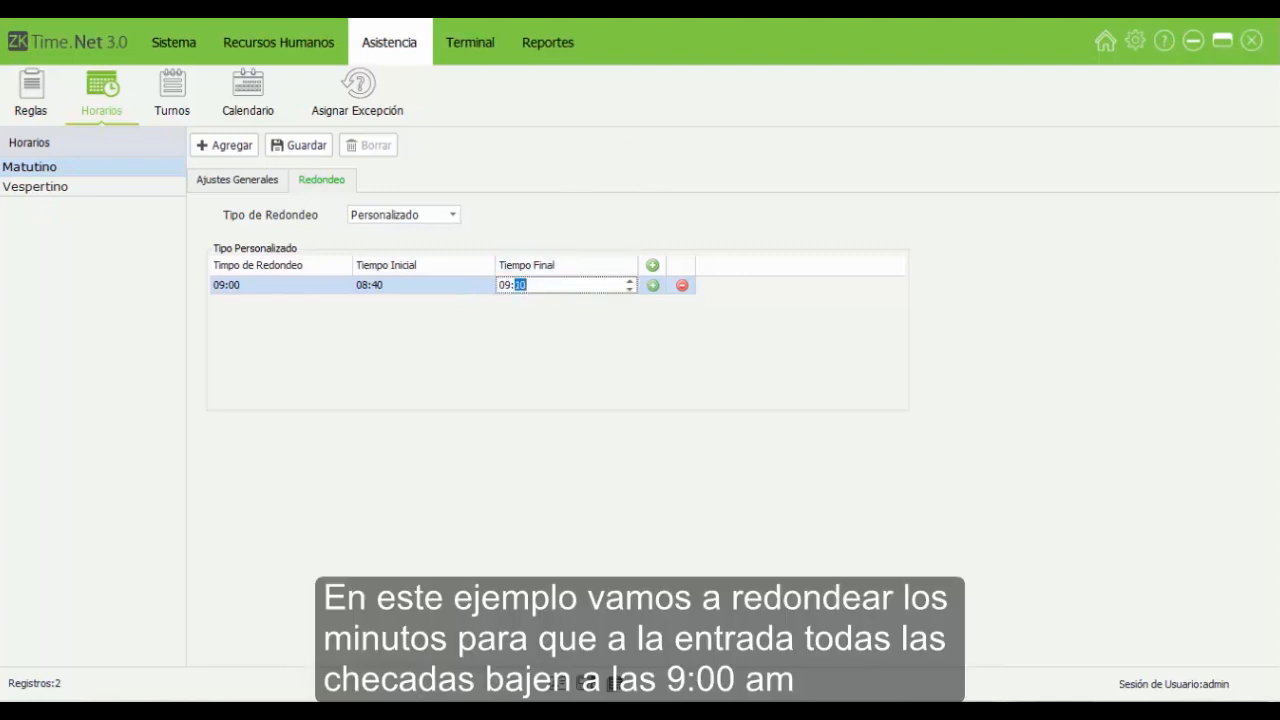
# Step: Add a second rounding rule that rounds to 18:00, with Tiempo Inicial 17:40 and Tiempo Final 19:00
pyautogui.click(652, 286)
pyautogui.click(218, 304)
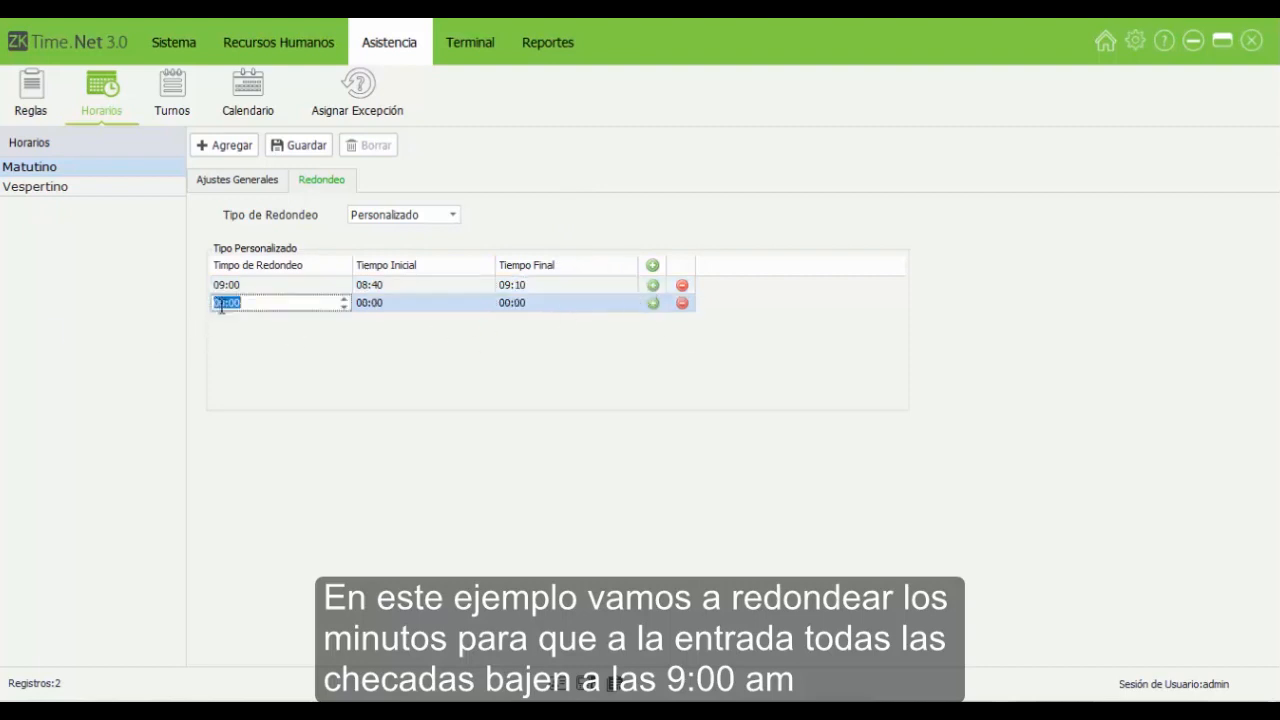
pyautogui.click(221, 305)
pyautogui.write('18')
pyautogui.click(366, 303)
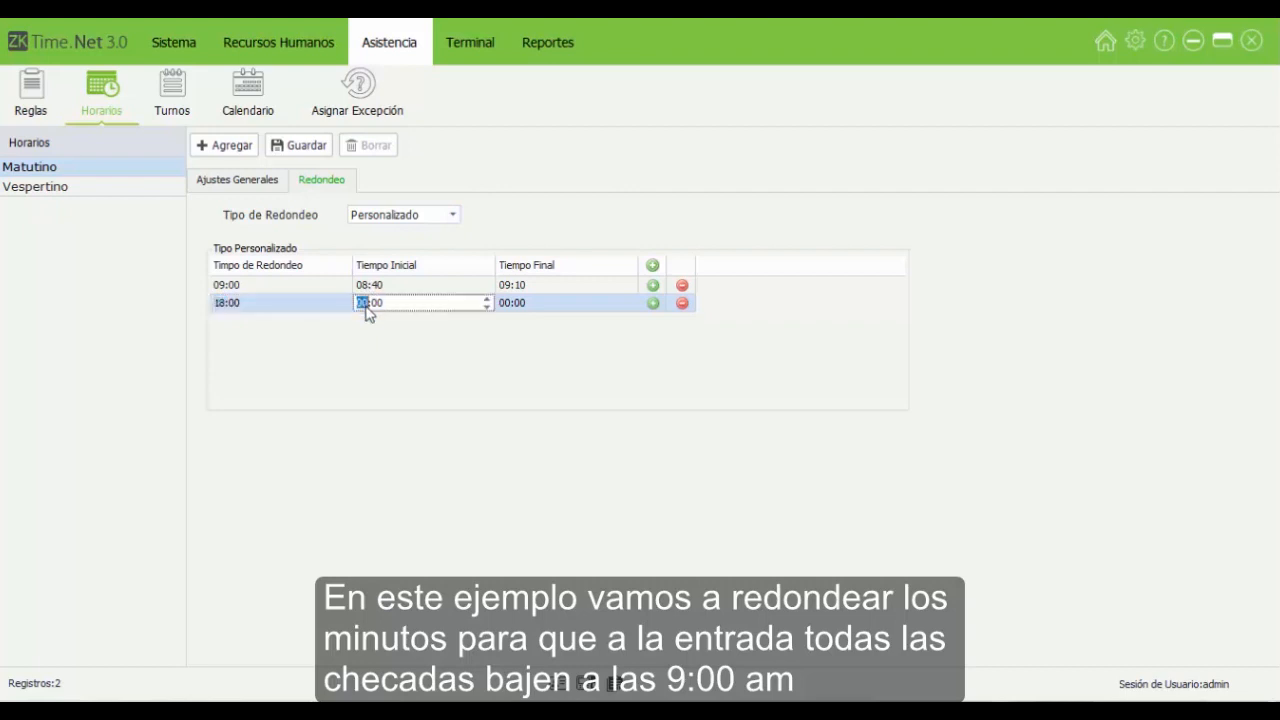
pyautogui.write('17')
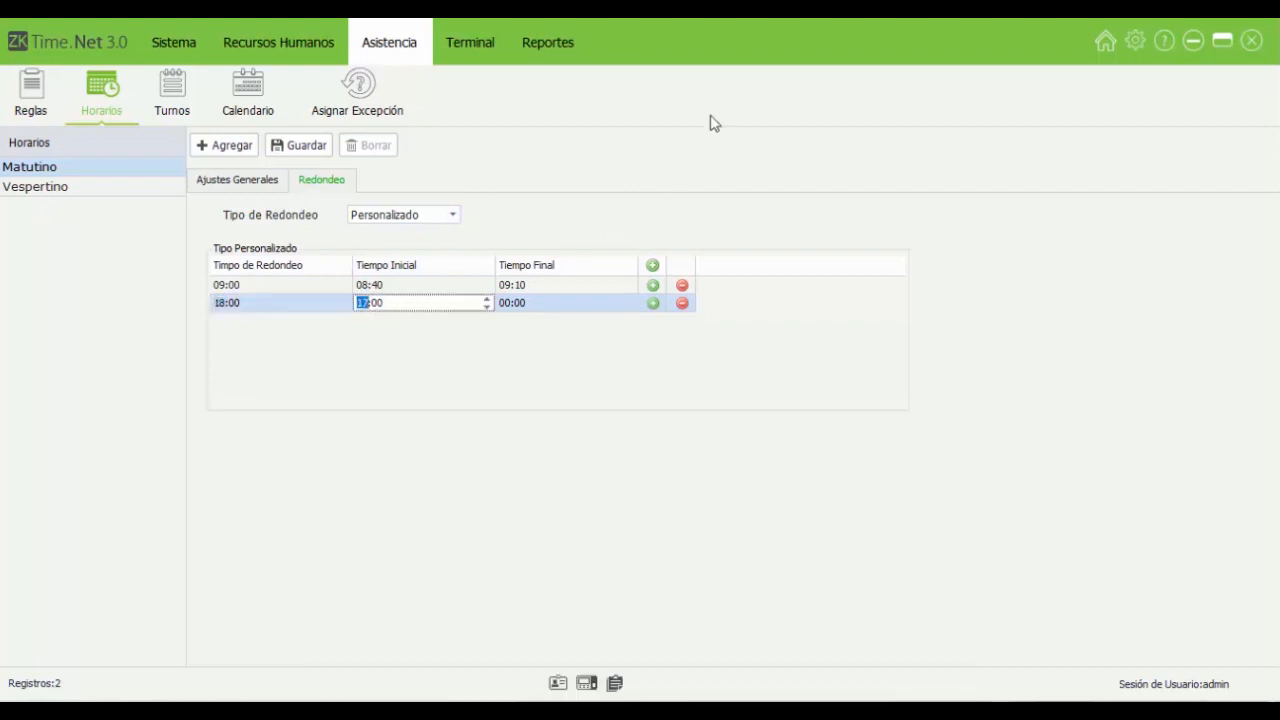
pyautogui.press('Right')
pyautogui.write('40')
pyautogui.click(508, 311)
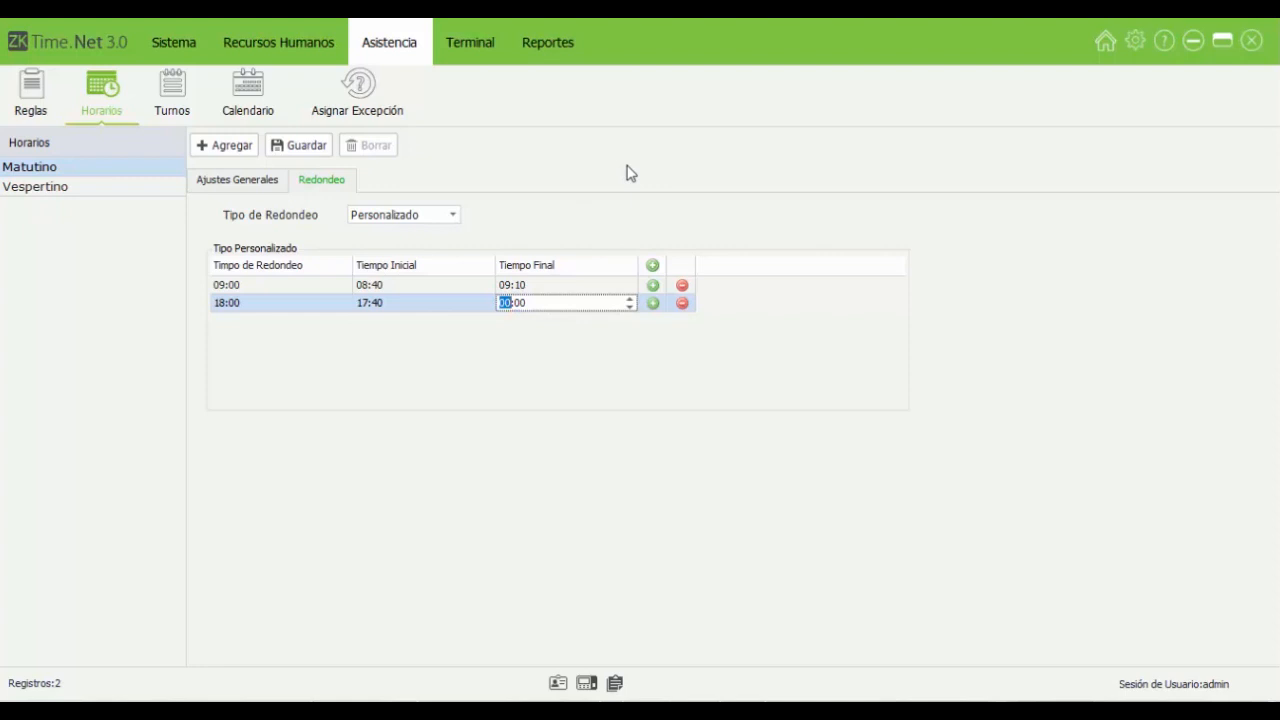
pyautogui.write('19')
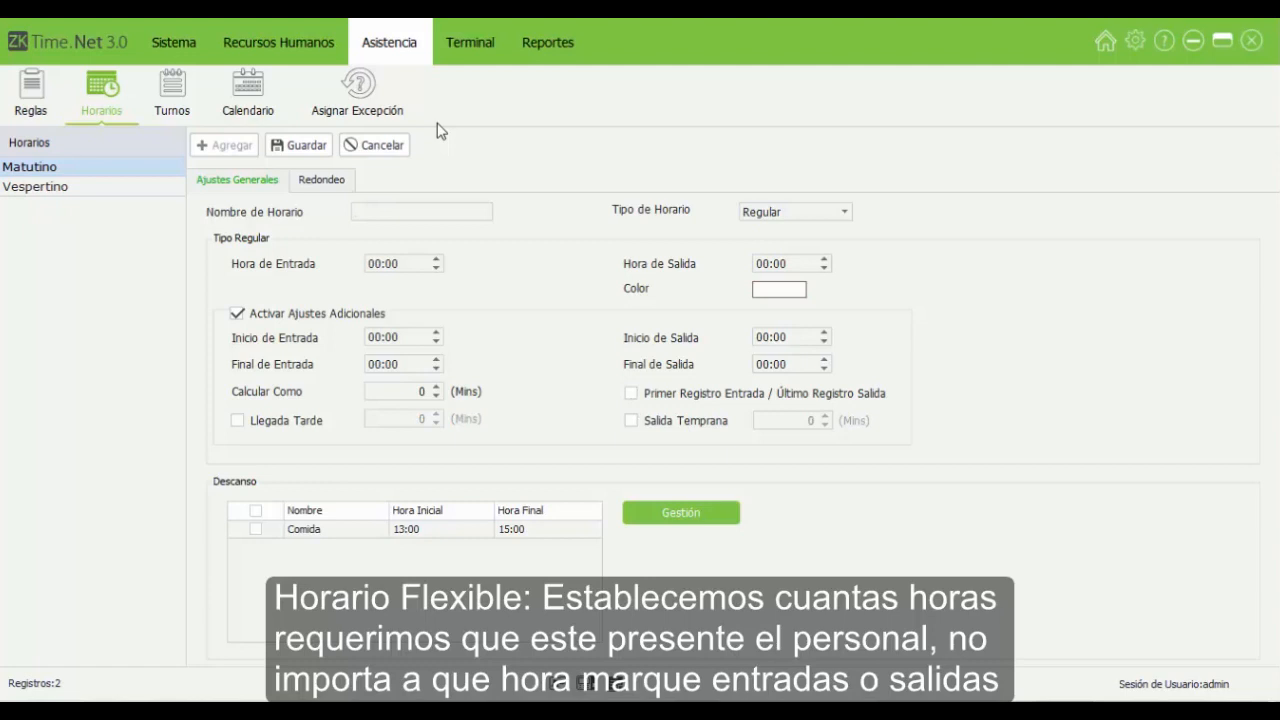
# Step: Set the new blank schedule's type to Flexible and name it Flexible
pyautogui.press('Tab')
pyautogui.hotkey('alt', 'Down')
pyautogui.press('Down')
pyautogui.press('Return')
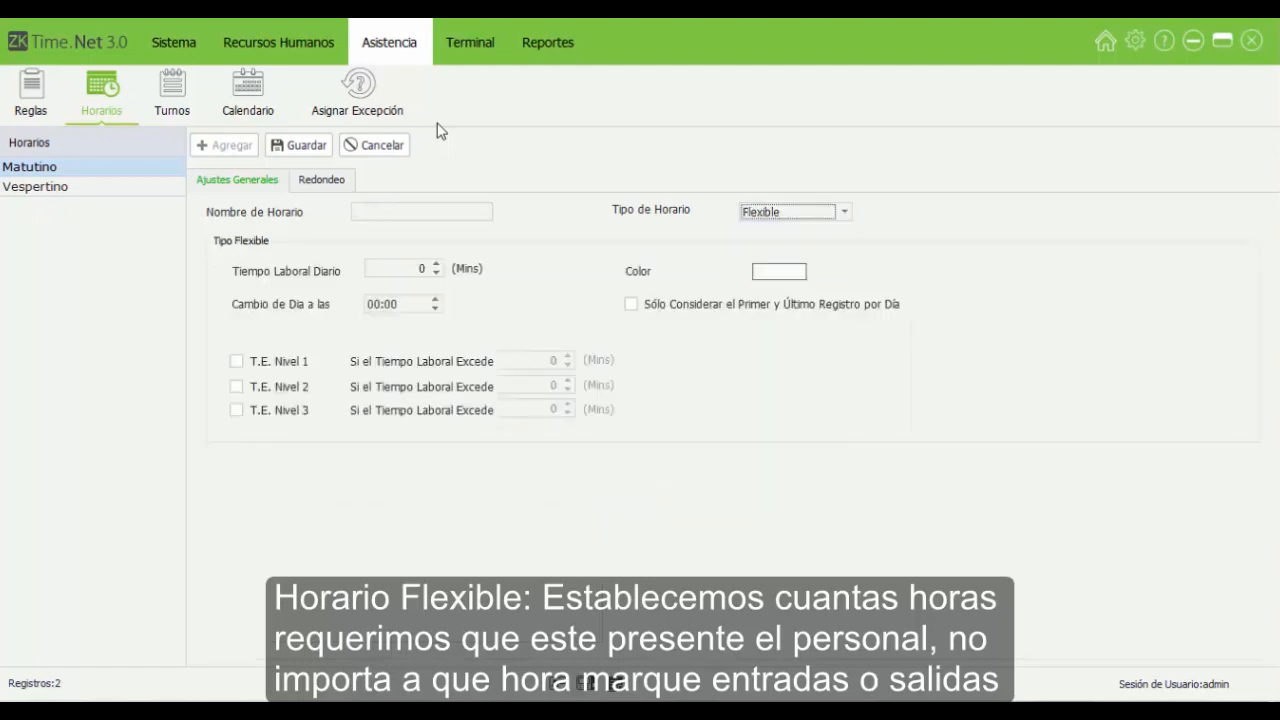
pyautogui.hotkey('shift', 'Tab')
pyautogui.write('Fl')
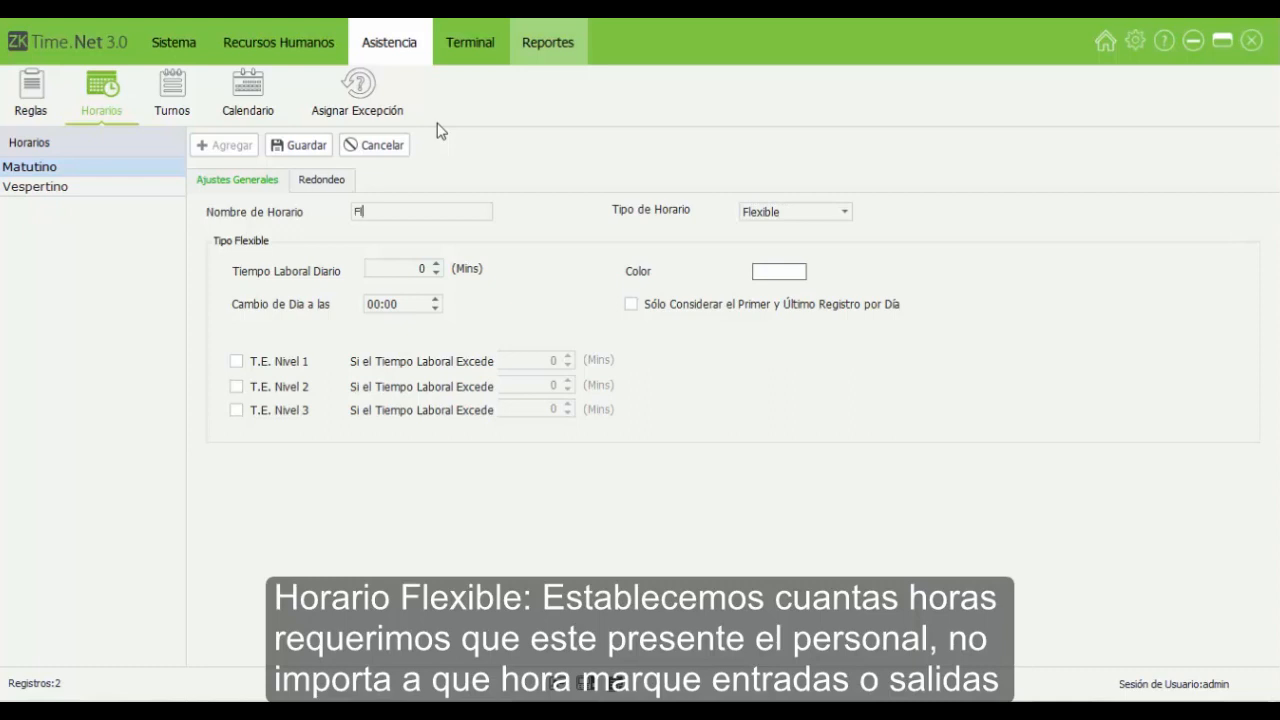
pyautogui.write('exible')
pyautogui.press('Tab')
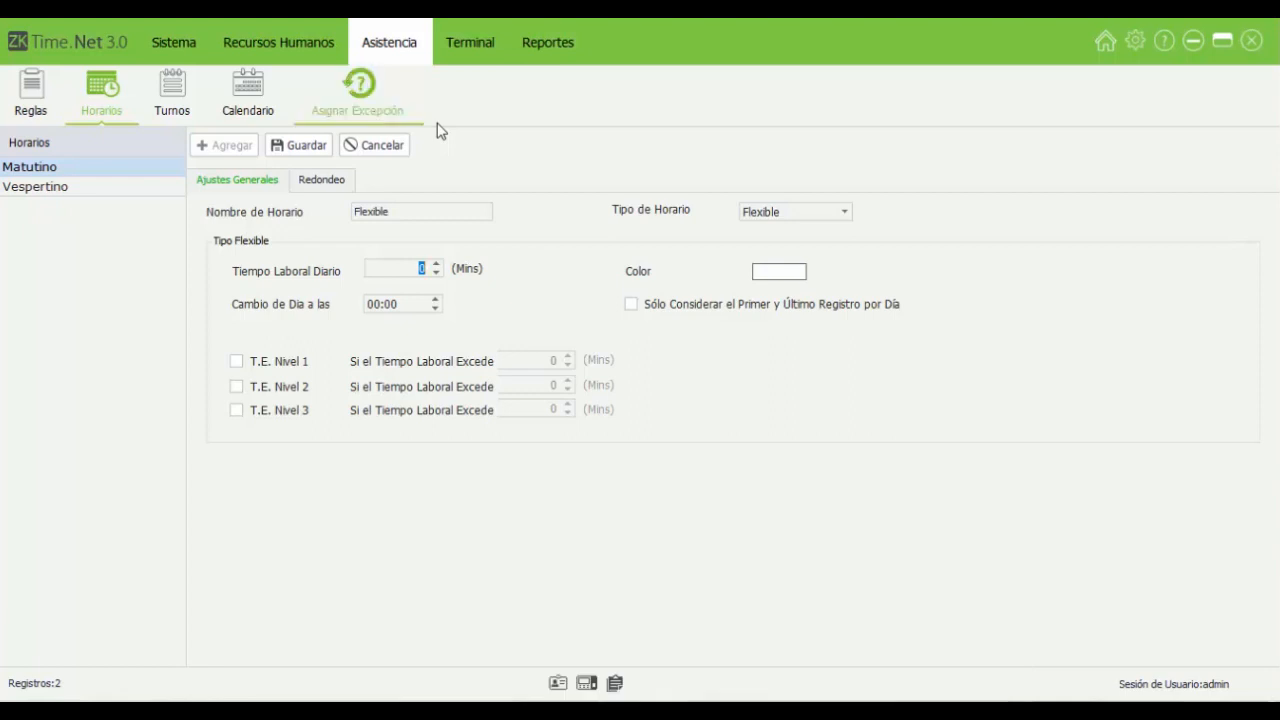
# Step: Set the Flexible schedule's Tiempo Laboral Diario to 180 minutes
pyautogui.write('720')
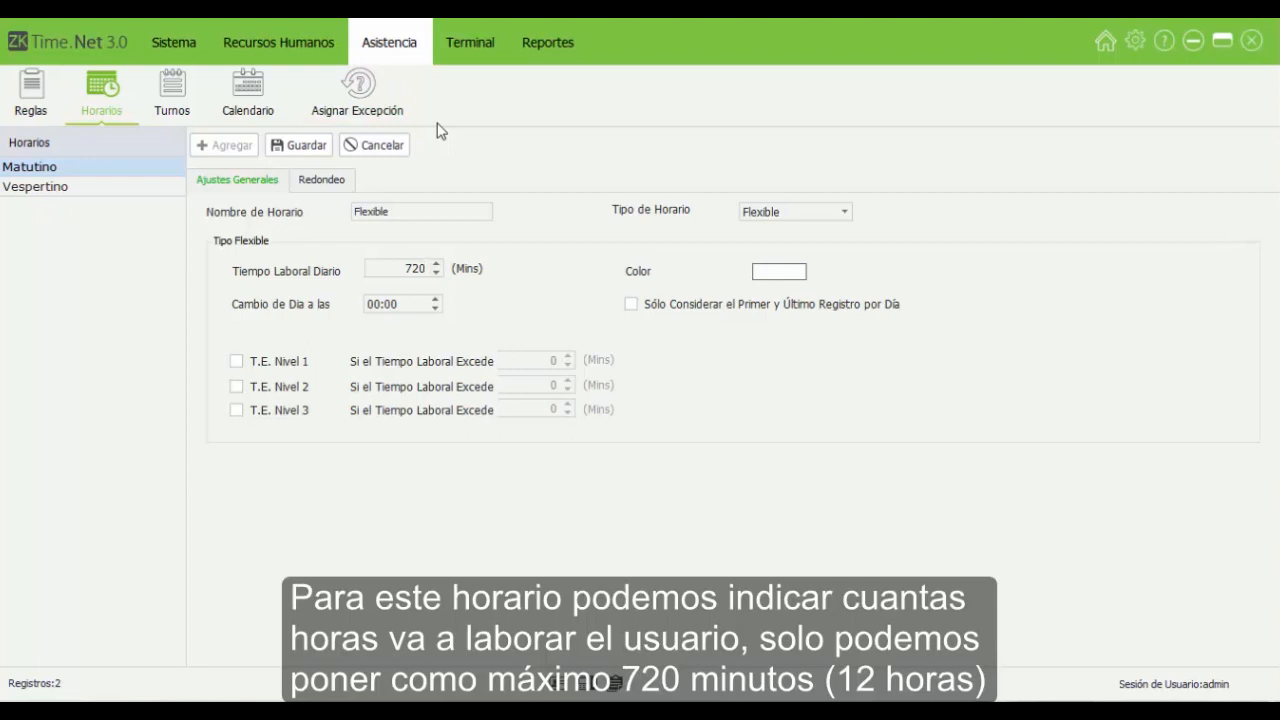
pyautogui.hotkey('ctrl', 'a')
pyautogui.write('180')
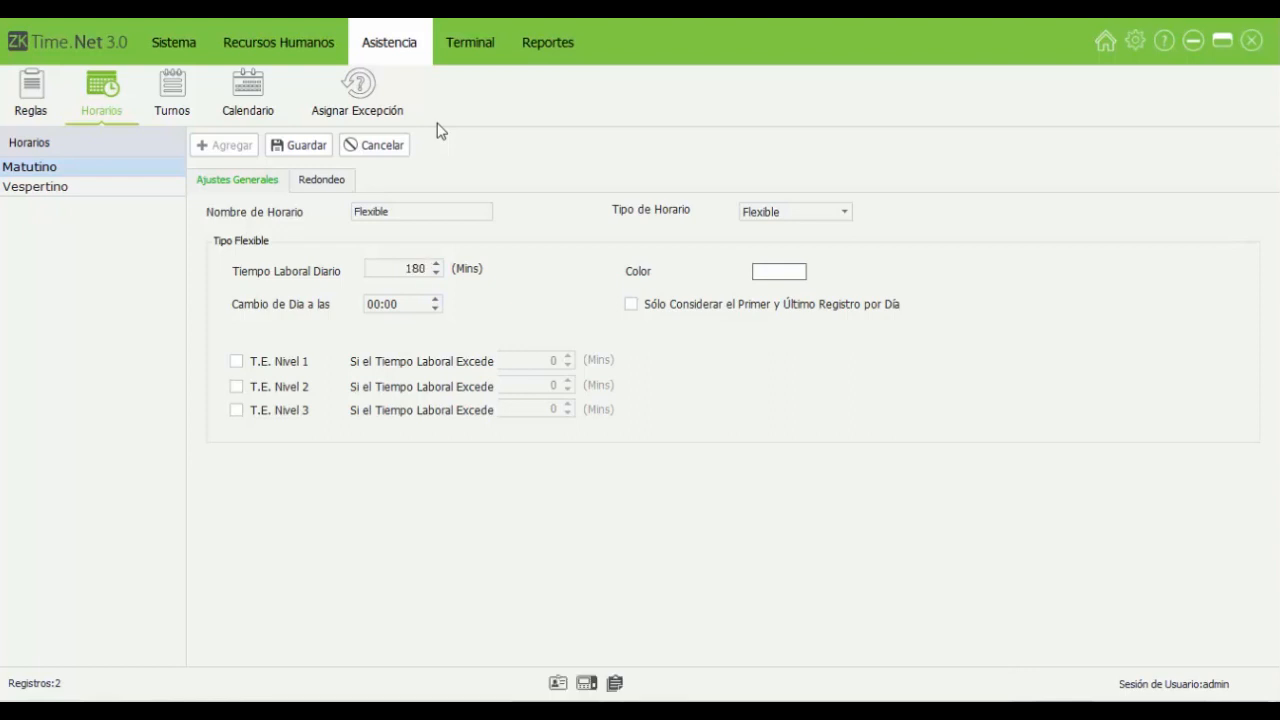
# Step: Assign the basic orange color to the Flexible schedule
pyautogui.press('Tab')
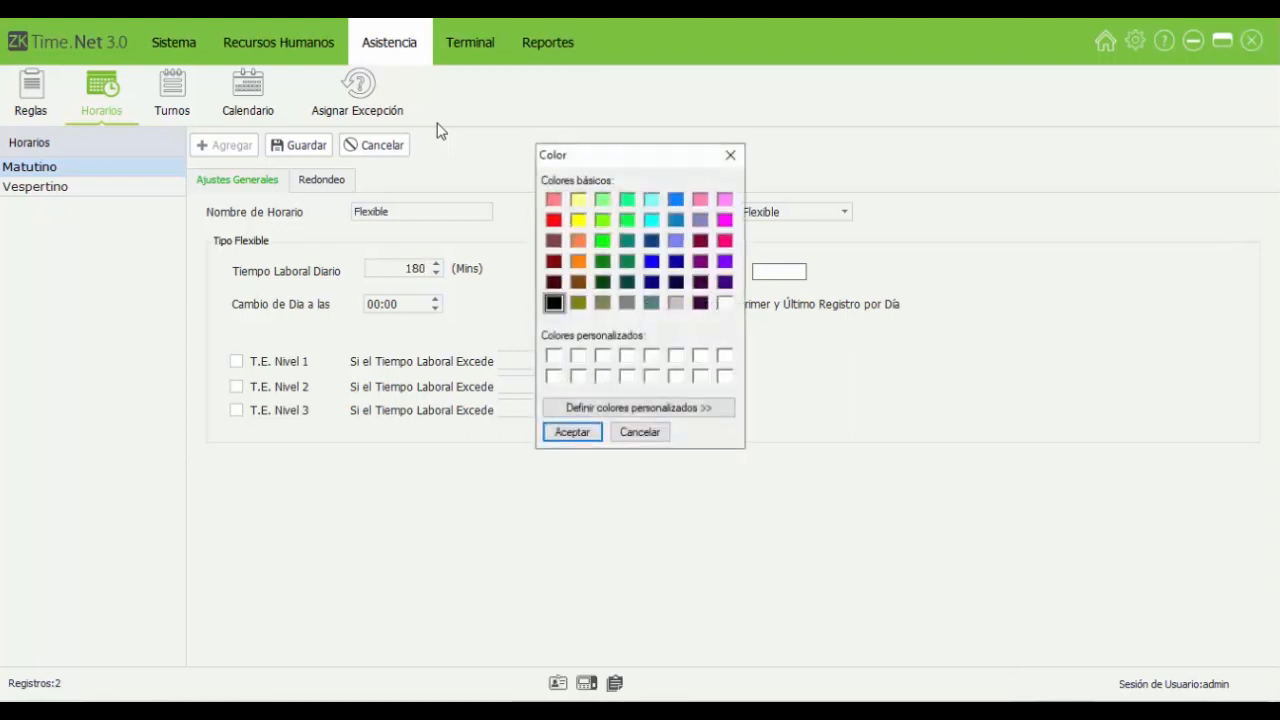
pyautogui.press('Up')
pyautogui.press('Up')
pyautogui.press('Right')
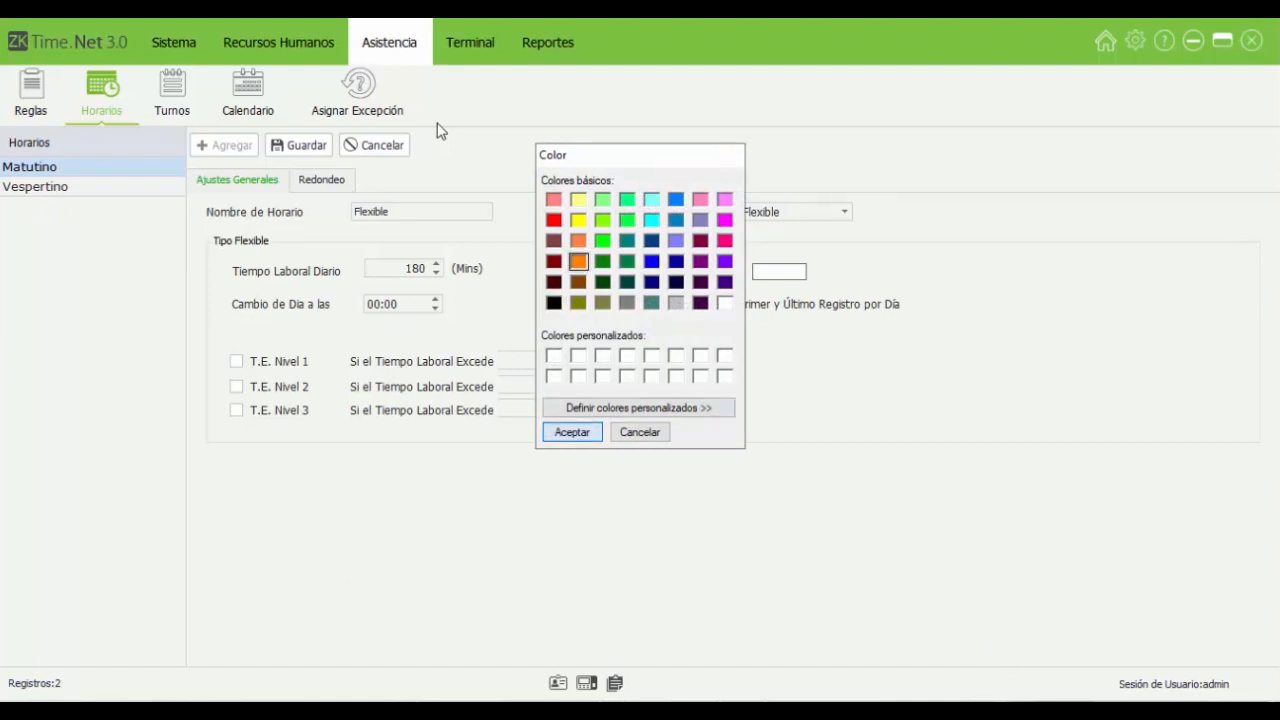
pyautogui.press('Return')
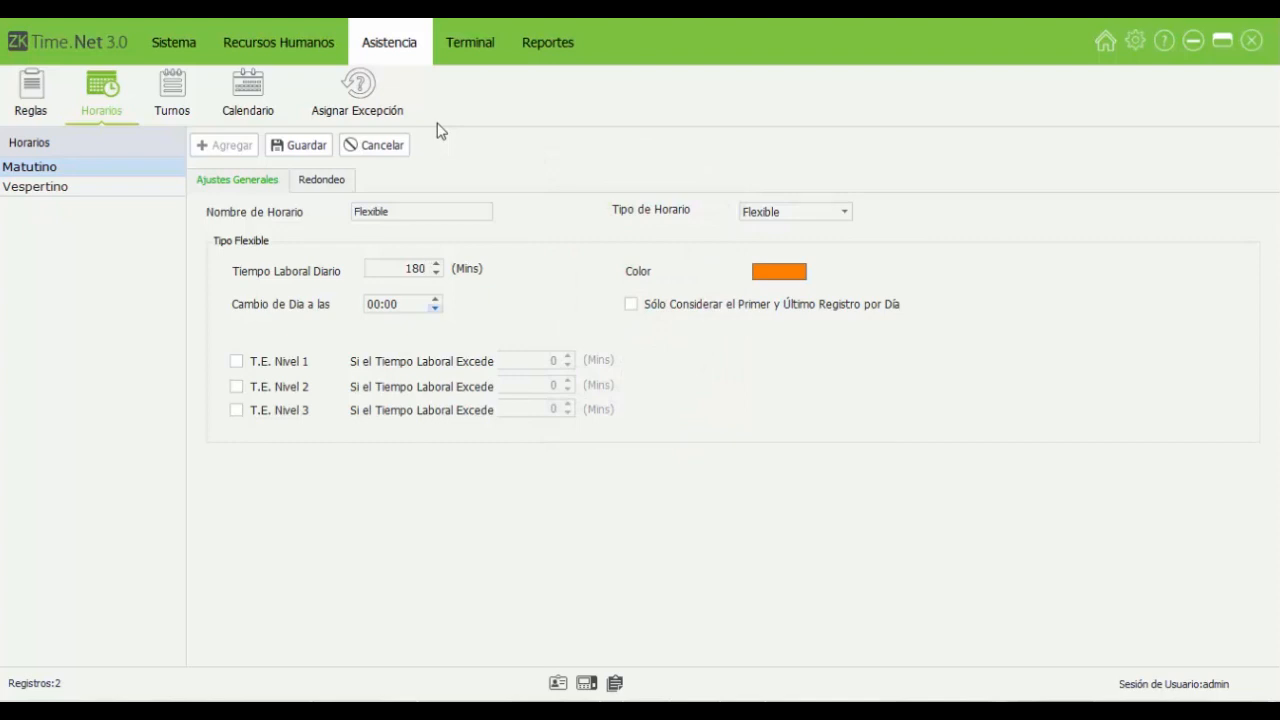
# Step: Set Cambio de Día a las to 23:00 and enable Sólo Considerar el Primer y Último Registro por Día
pyautogui.press('Tab')
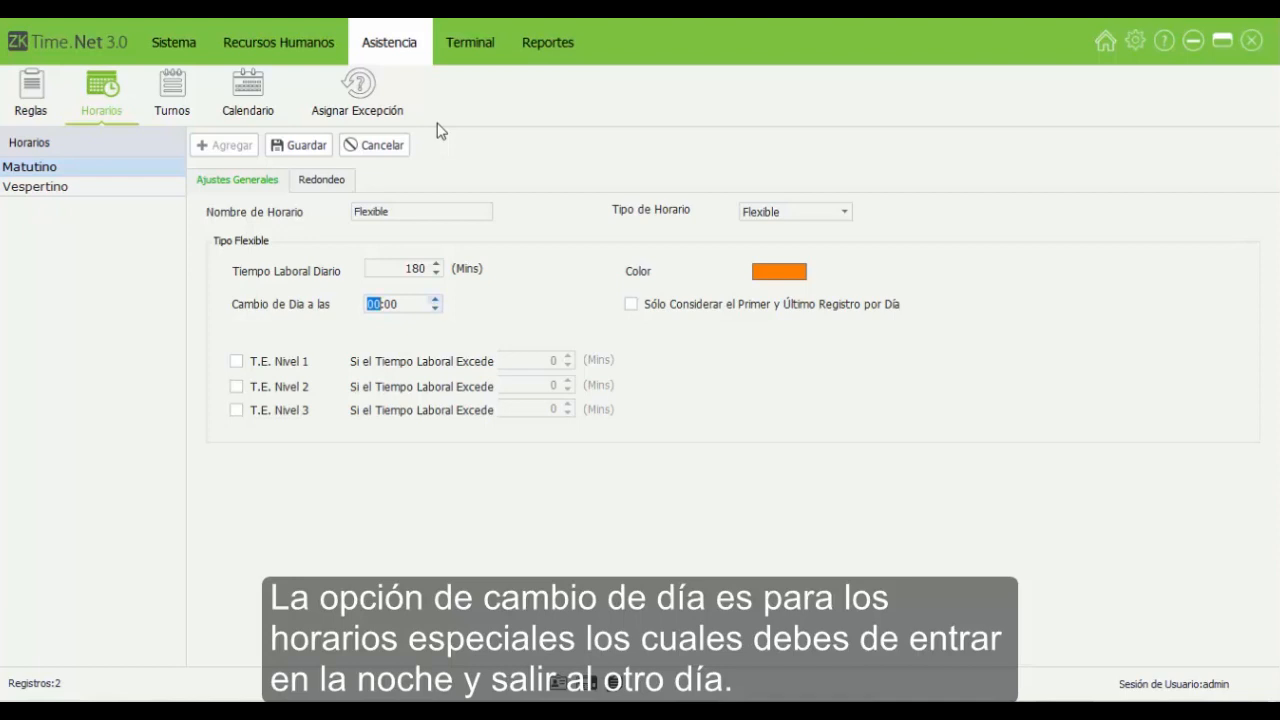
pyautogui.write('10')
pyautogui.press('Up')
pyautogui.press('Up')
pyautogui.press('Up')
pyautogui.press('Up')
pyautogui.press('Up')
pyautogui.press('Up')
pyautogui.press('Up')
pyautogui.press('Up')
pyautogui.press('Up')
pyautogui.press('Up')
pyautogui.press('Up')
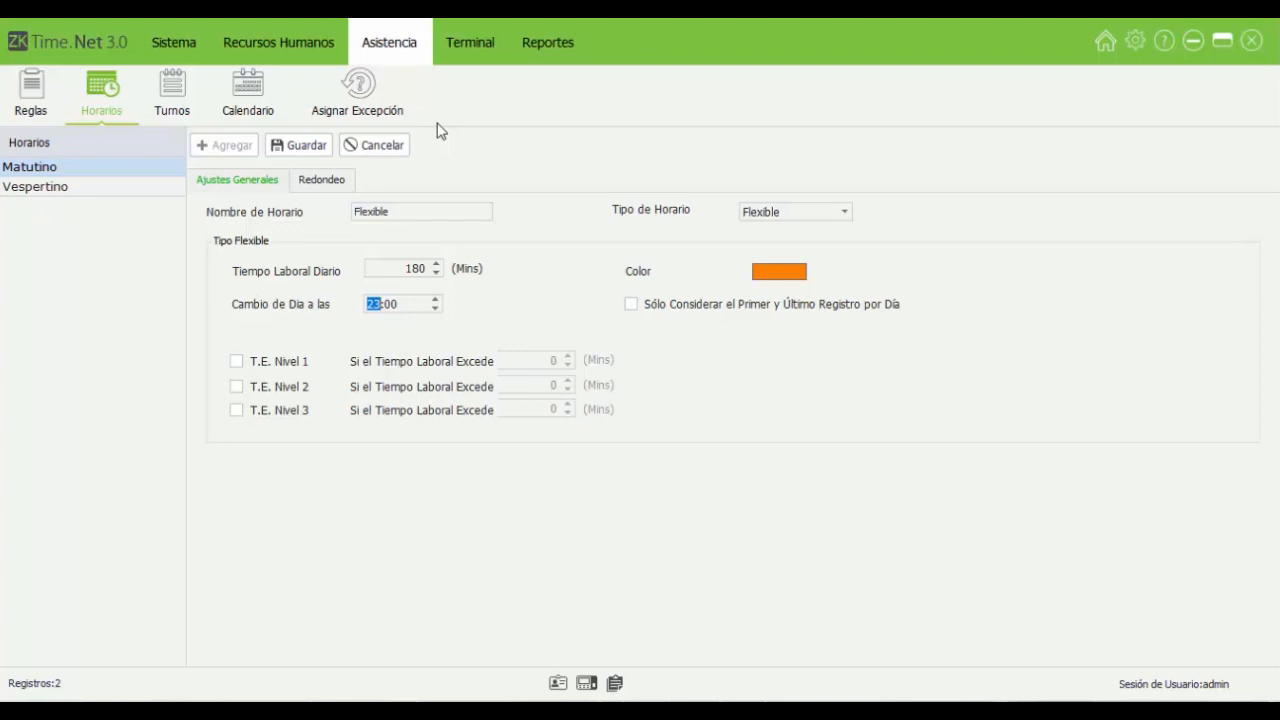
pyautogui.press('Tab')
pyautogui.press('space')
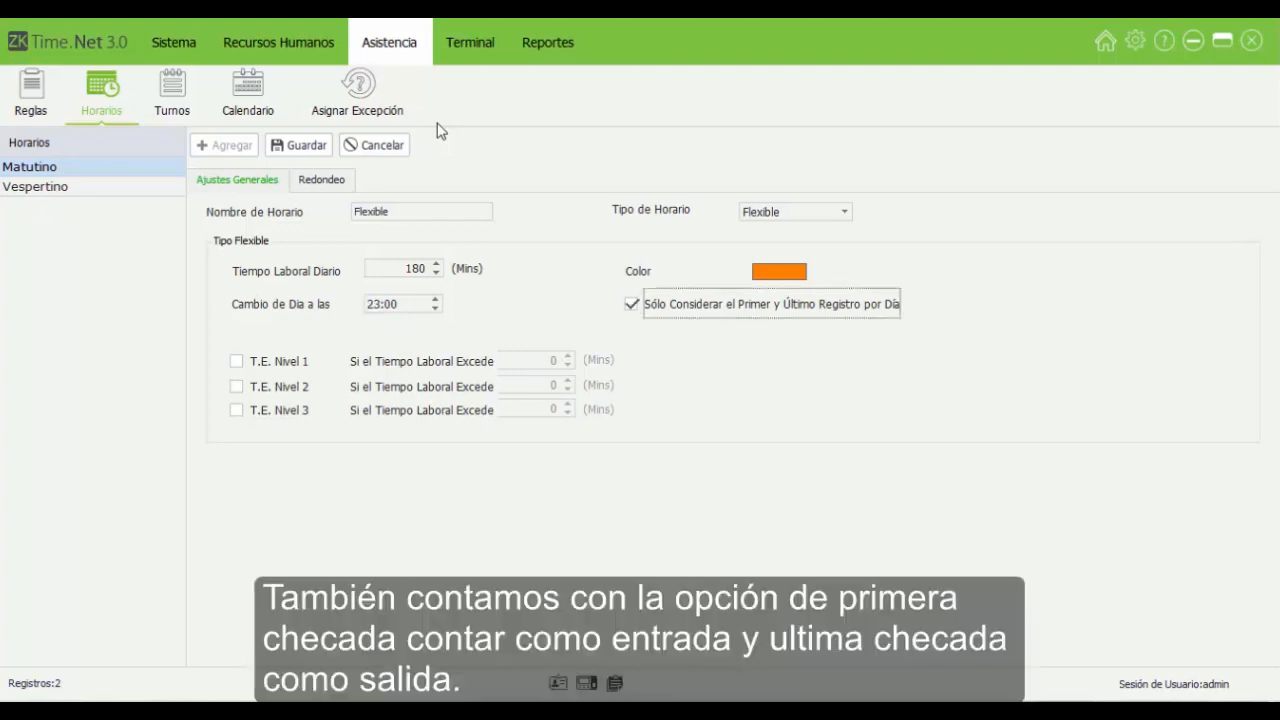
# Step: Try enabling the T.E. Nivel overtime levels of the Flexible schedule, and clear them again
pyautogui.press('Tab')
pyautogui.press('space')
pyautogui.press('Tab')
pyautogui.press('space')
pyautogui.press('Tab')
pyautogui.press('space')
pyautogui.press('space')
pyautogui.hotkey('shift', 'Tab')
pyautogui.hotkey('shift', 'Tab')
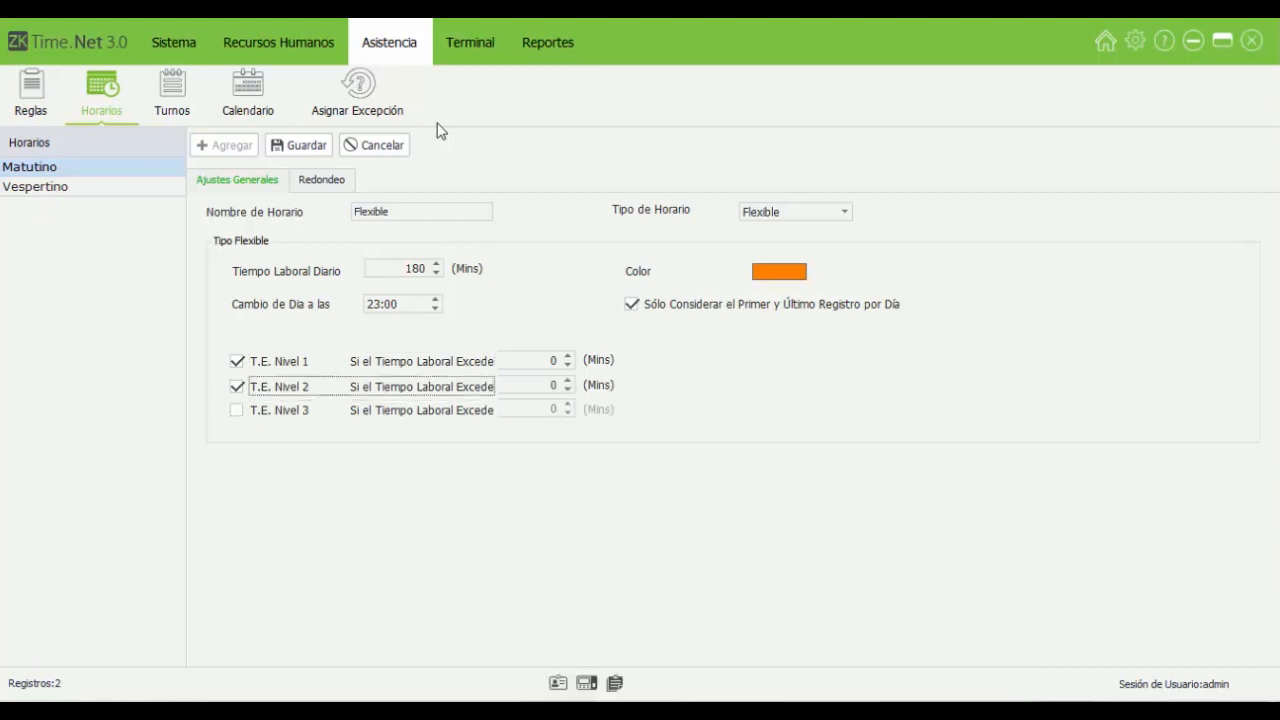
pyautogui.press('space')
pyautogui.press('Tab')
pyautogui.press('space')
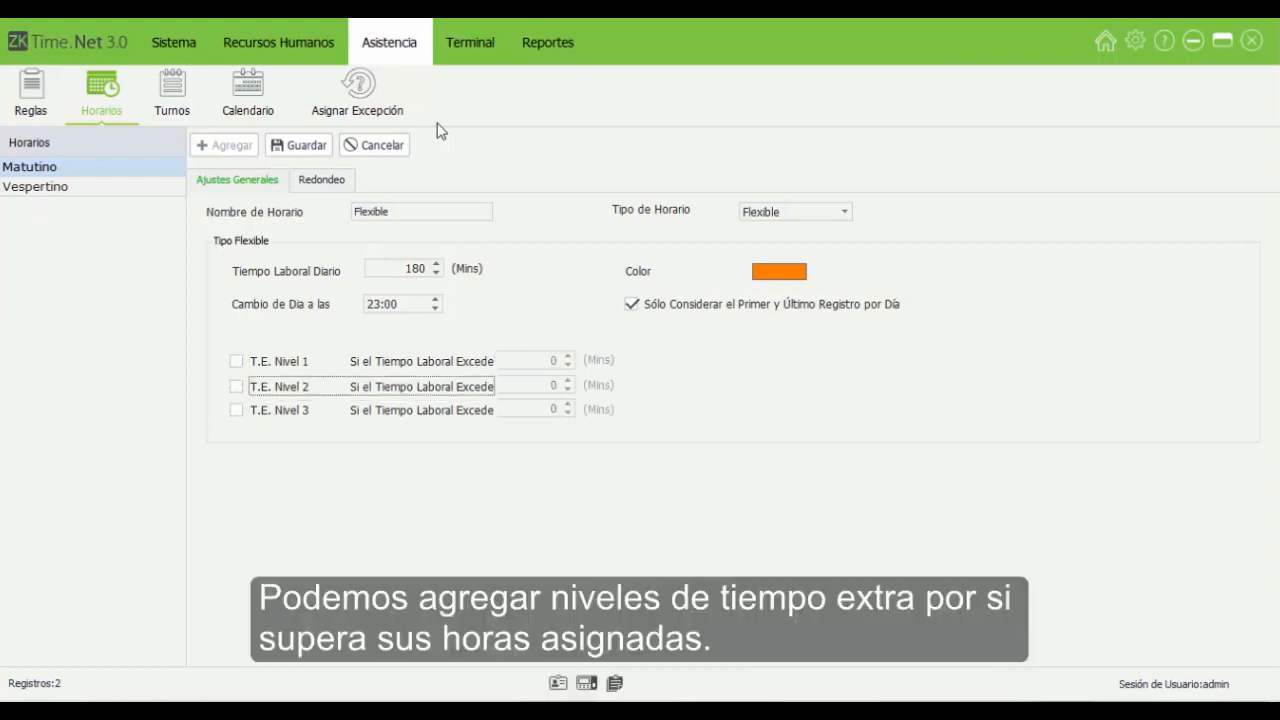
# Step: Save the Flexible schedule and rename the Default shift in Turnos as Soporte
pyautogui.hotkey('ctrl', 's')
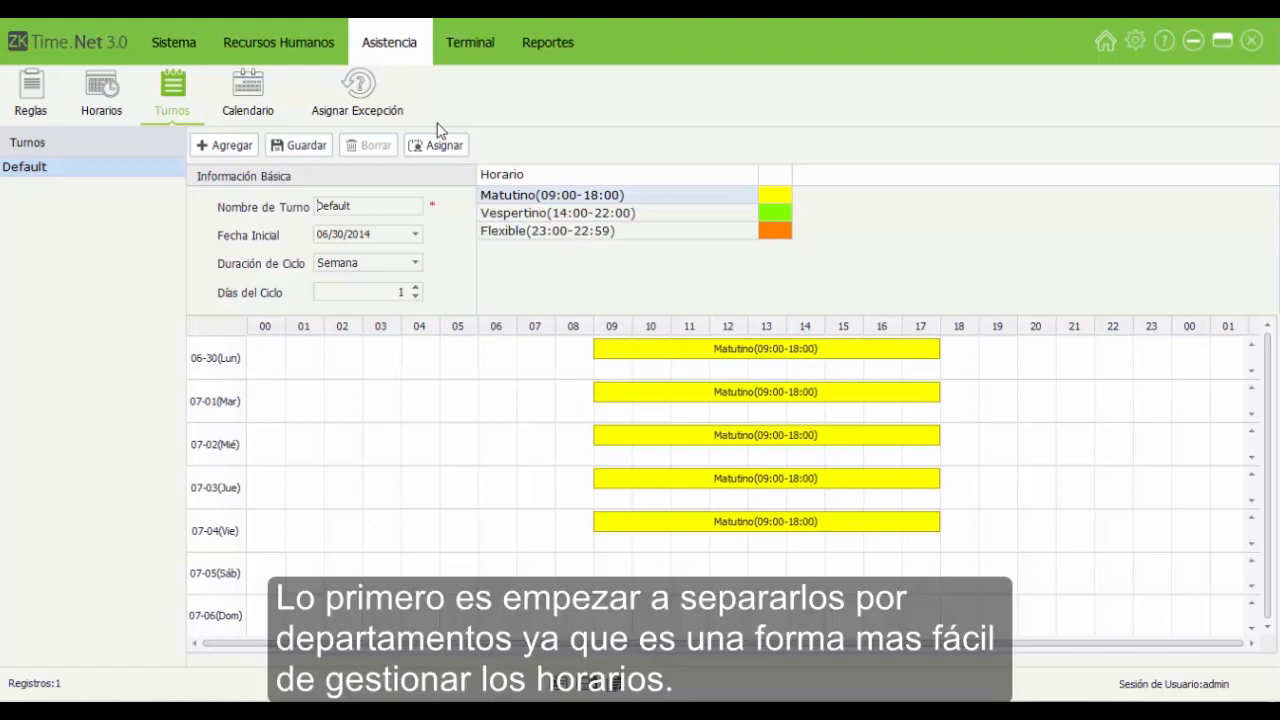
pyautogui.hotkey('ctrl', 'a')
pyautogui.write('Soport')
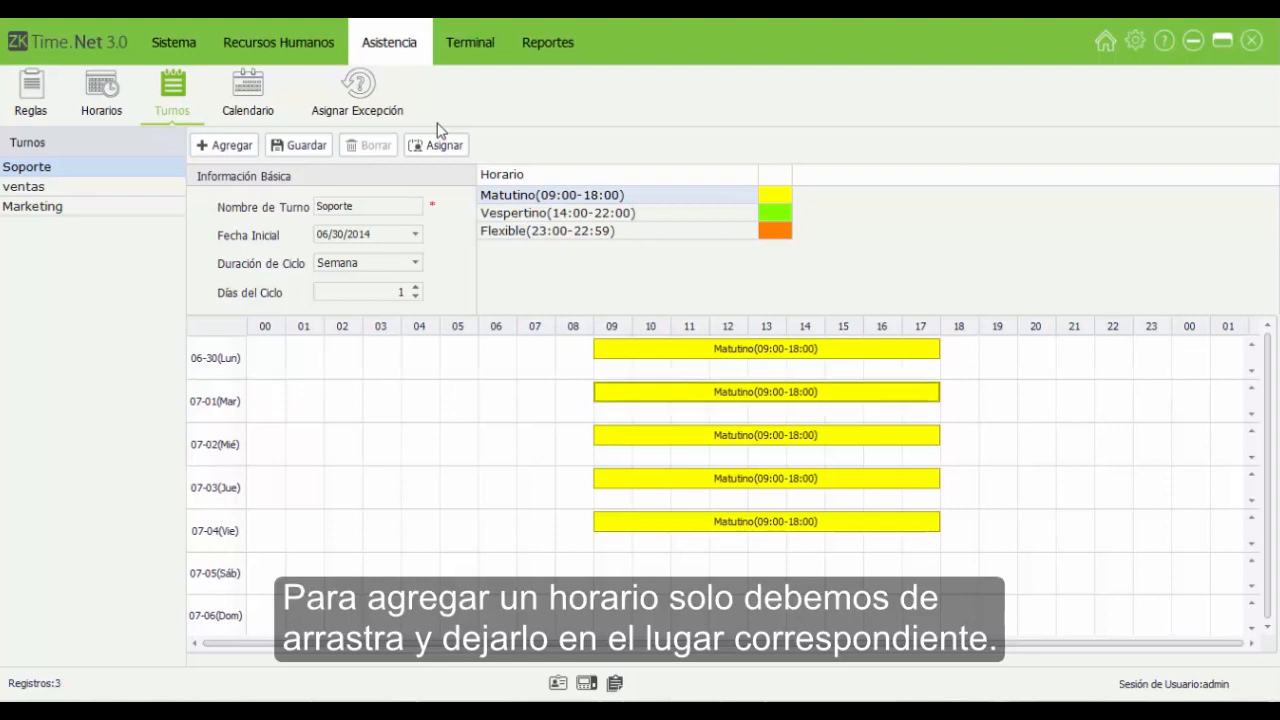
# Step: Delete the Matutino blocks from Tuesday through Friday in the Soporte shift
pyautogui.press('Delete')
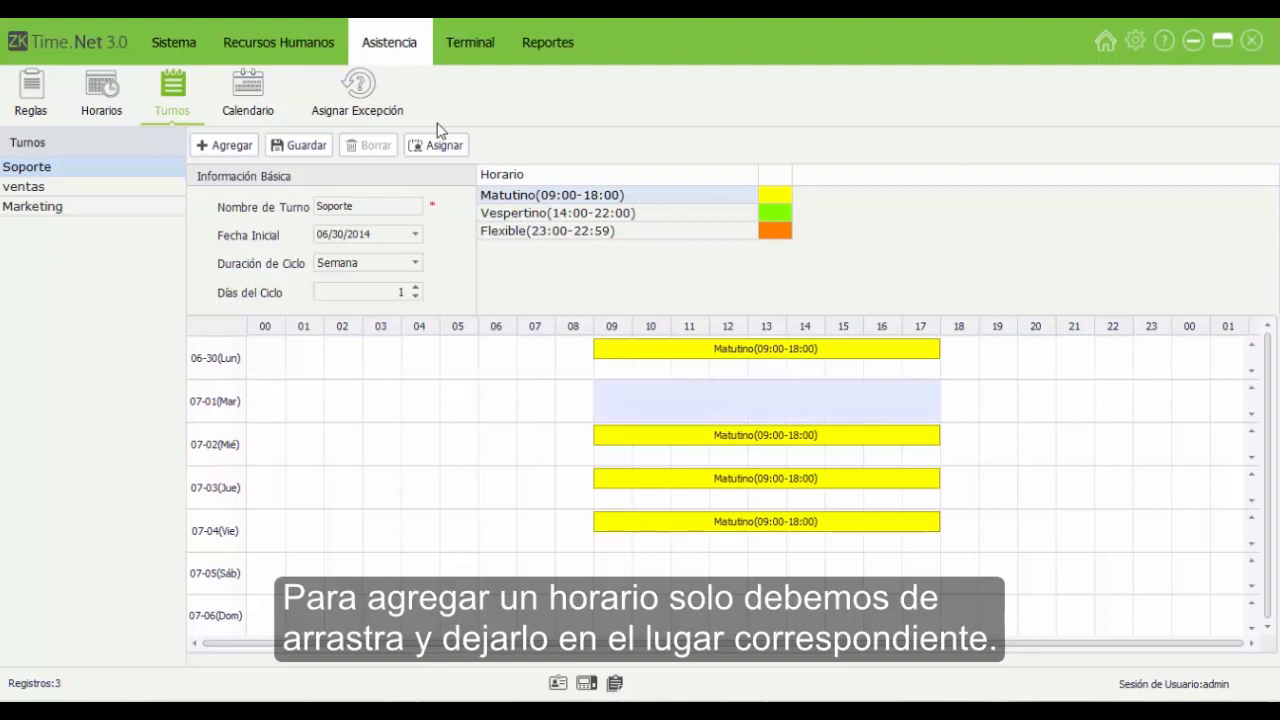
pyautogui.press('Delete')
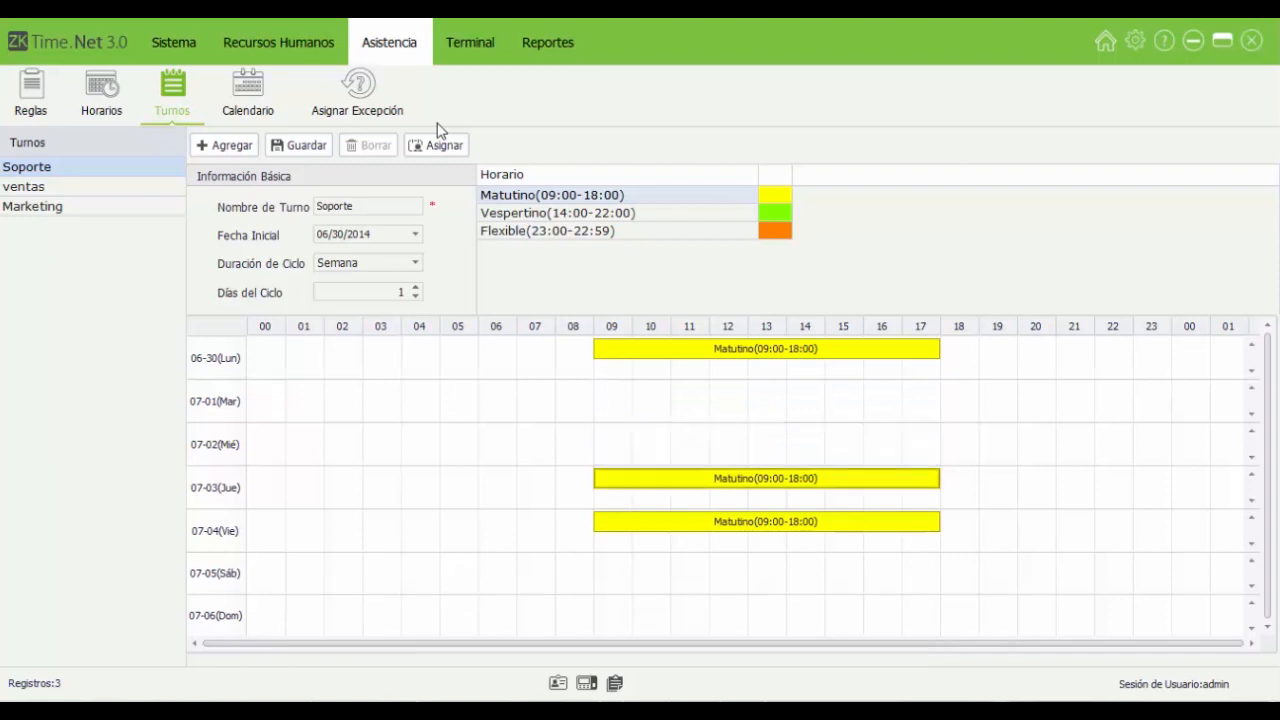
pyautogui.press('Delete')
pyautogui.press('Delete')
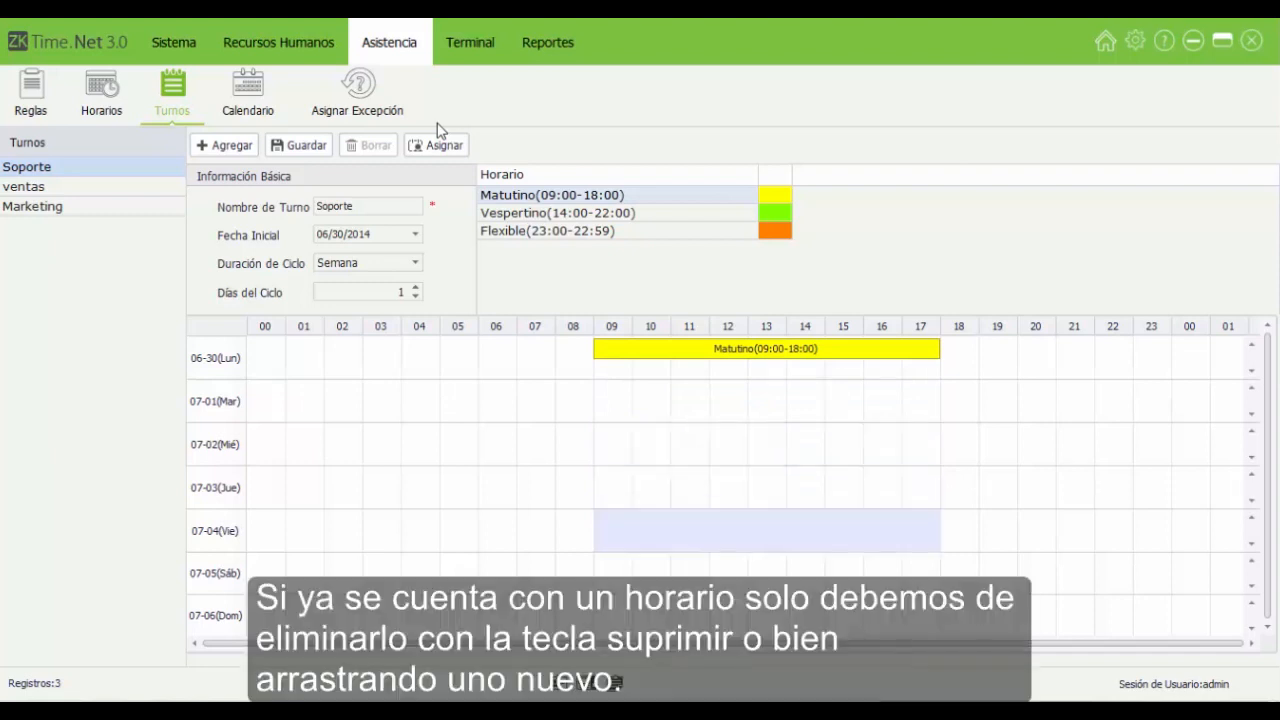
# Step: Place Vespertino on Tuesday, Flexible on Wednesday and Matutino on Friday in the Soporte shift
pyautogui.moveTo(558, 213); pyautogui.dragTo(650, 402)
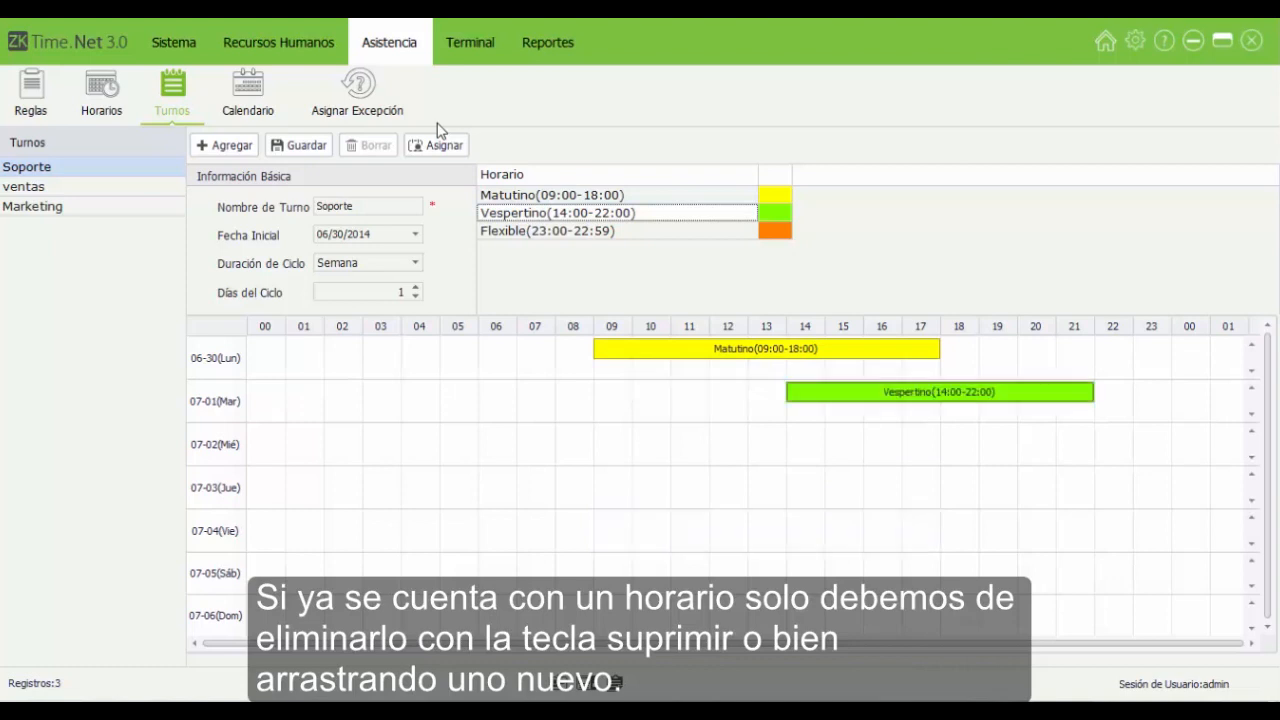
pyautogui.moveTo(558, 231)
pyautogui.mouseDown()
pyautogui.moveTo(590, 275)
pyautogui.moveTo(650, 480)
pyautogui.moveTo(650, 445)
pyautogui.mouseUp()
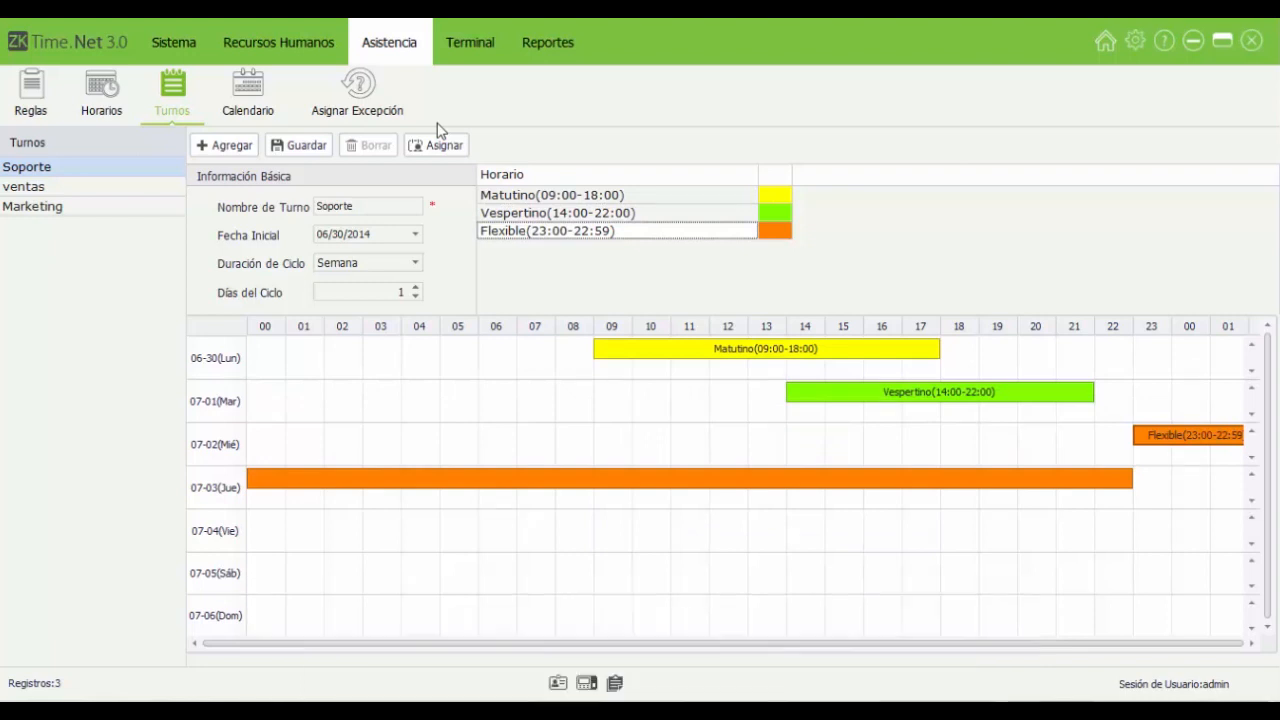
pyautogui.moveTo(640, 195); pyautogui.dragTo(688, 525)
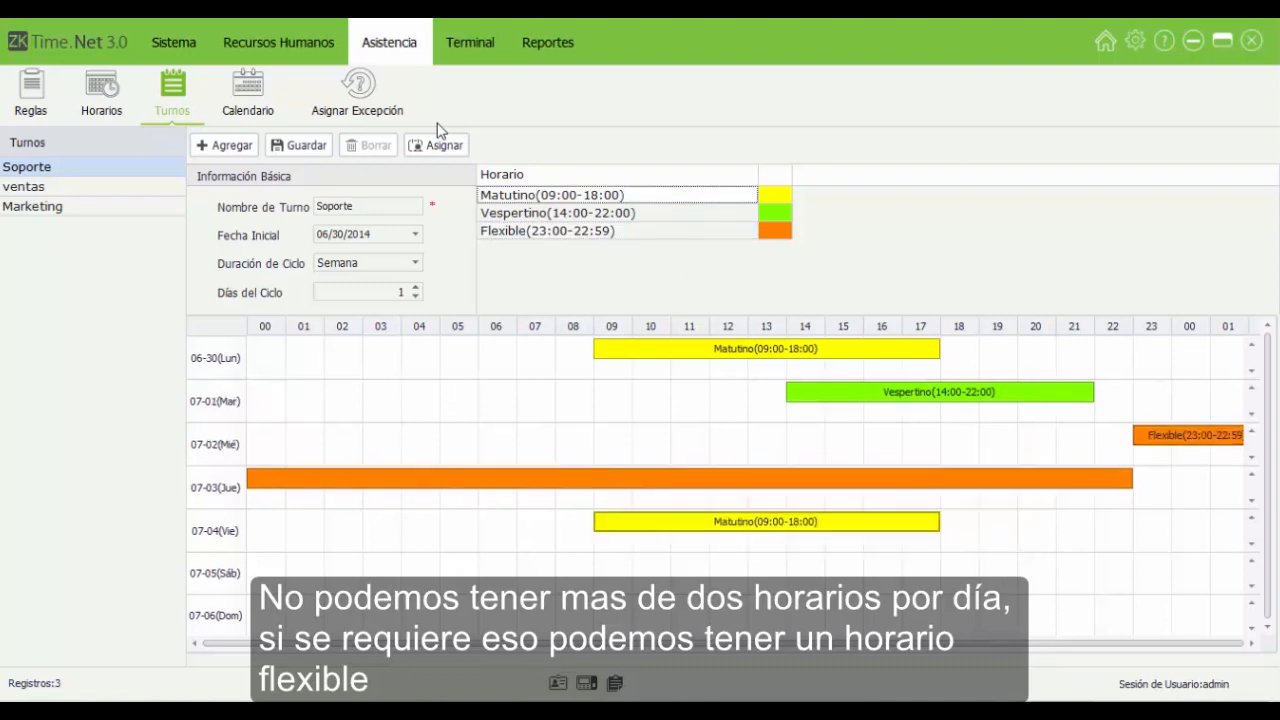
# Step: Try Día as the Soporte shift's Duración de Ciclo, and return it to Semana
pyautogui.click(414, 262)
pyautogui.click(322, 283)
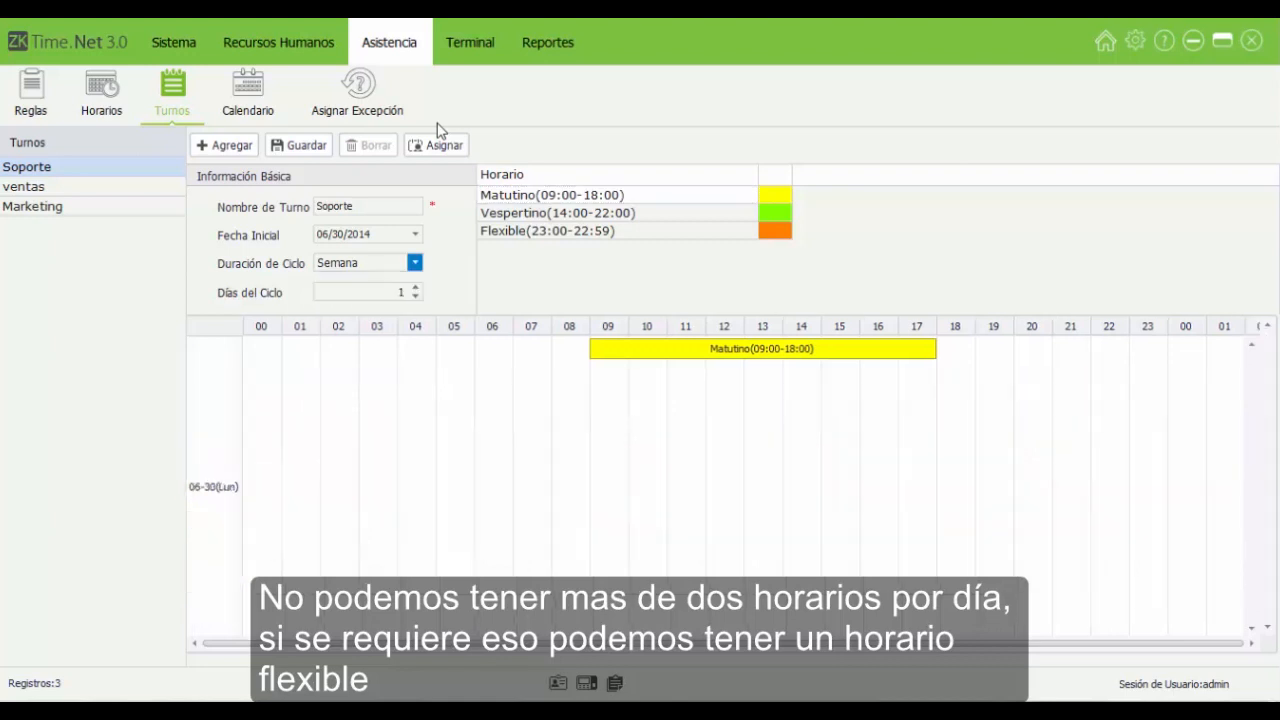
pyautogui.click(414, 262)
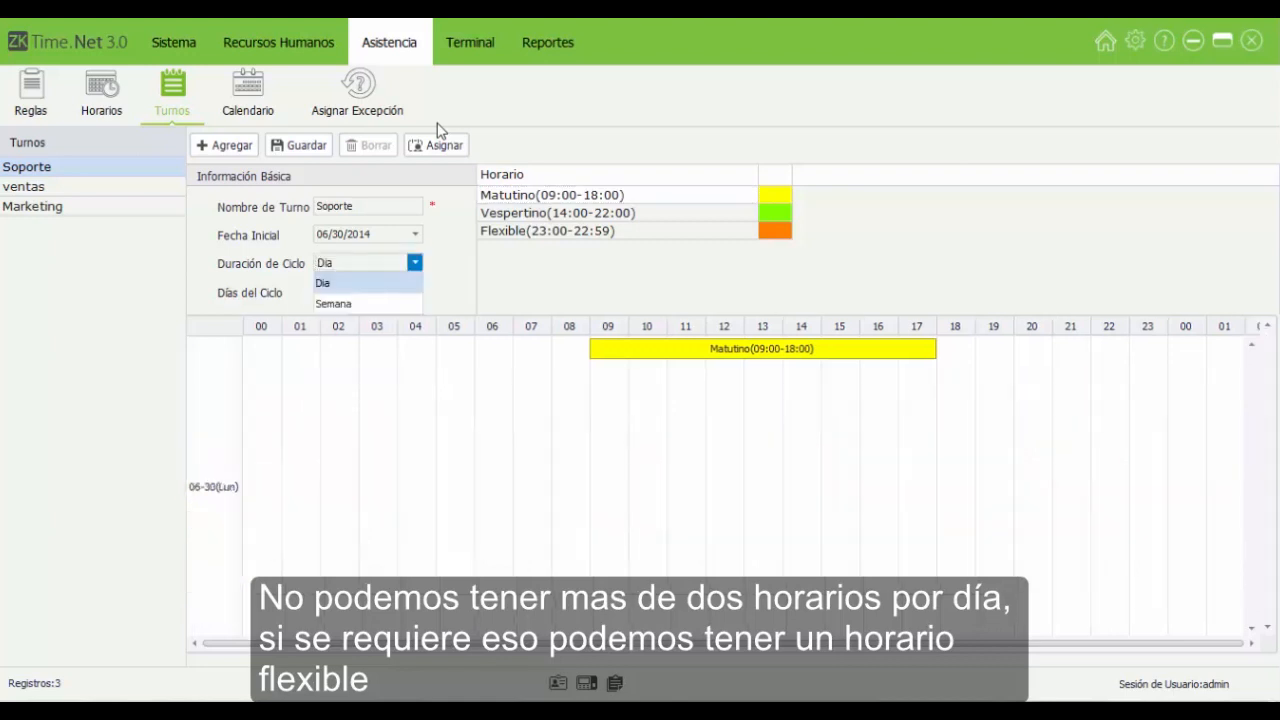
pyautogui.click(330, 297)
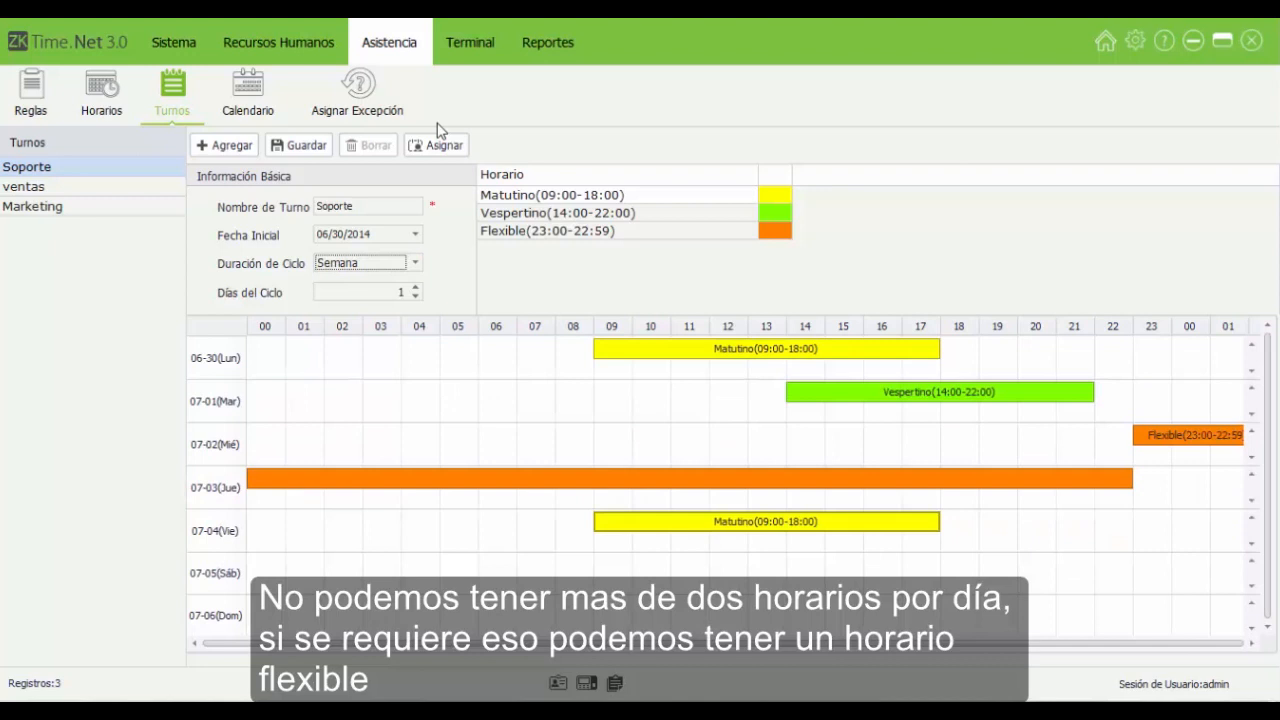
# Step: Set the Soporte shift's Días del Ciclo to 2
pyautogui.click(415, 287)
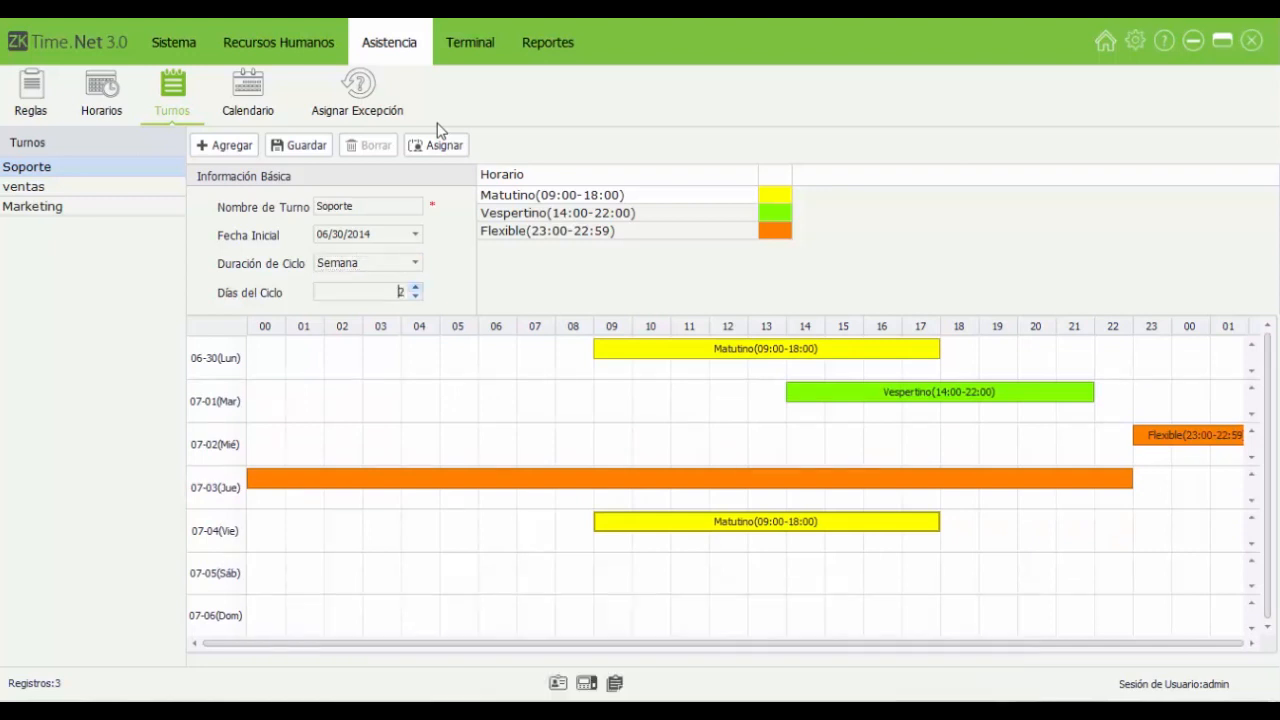
pyautogui.click(415, 287)
pyautogui.click(415, 296)
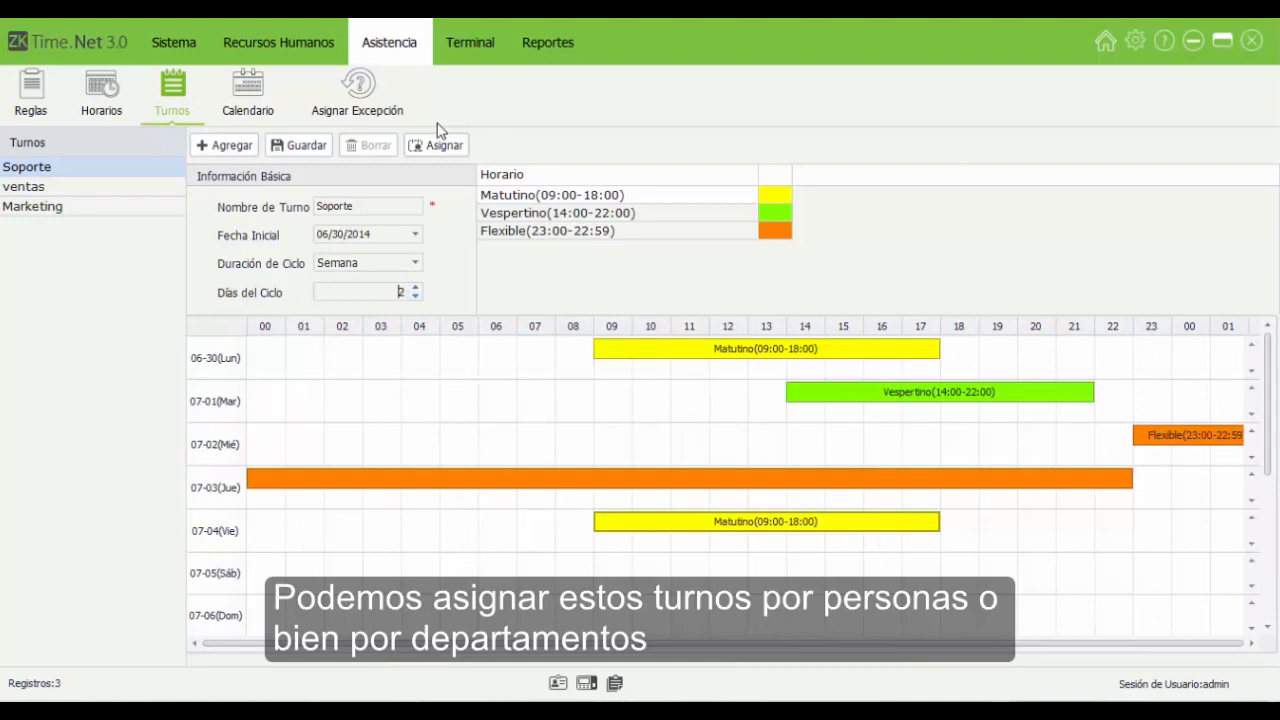
# Step: Open the assignment of the Soporte shift and select only the Soporte department with its employee
pyautogui.click(437, 145)
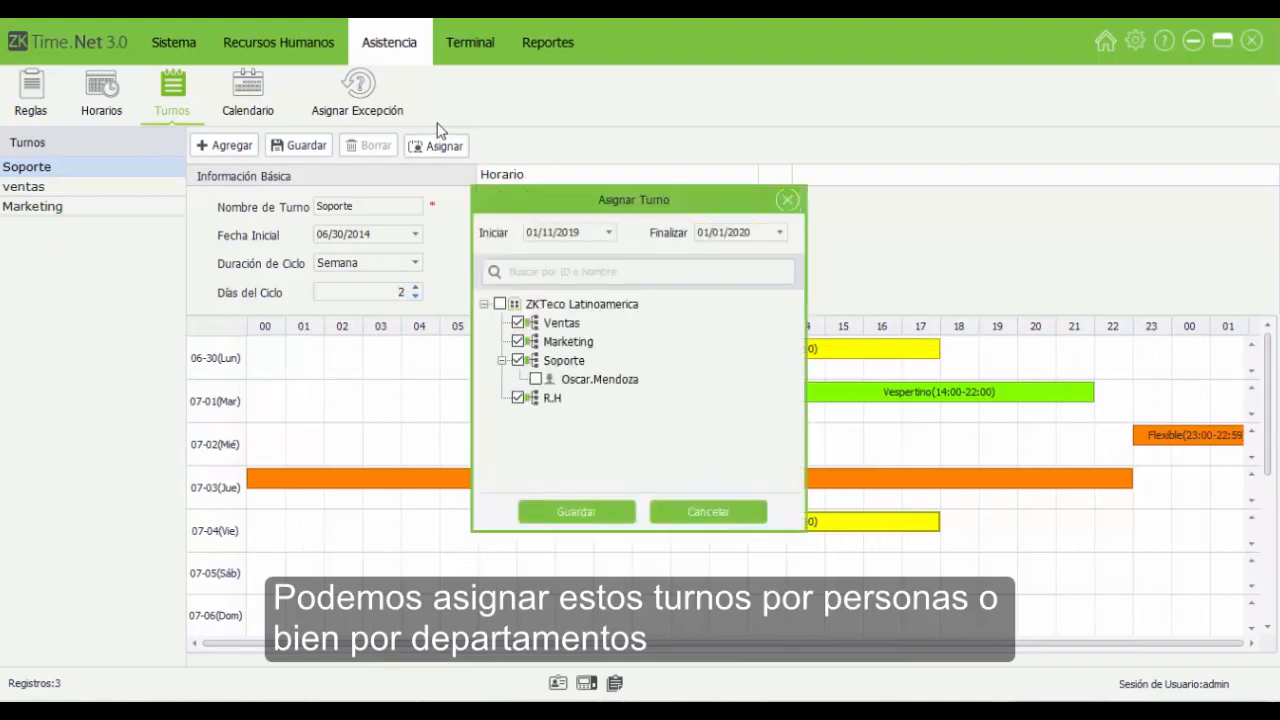
pyautogui.click(500, 304)
pyautogui.click(500, 304)
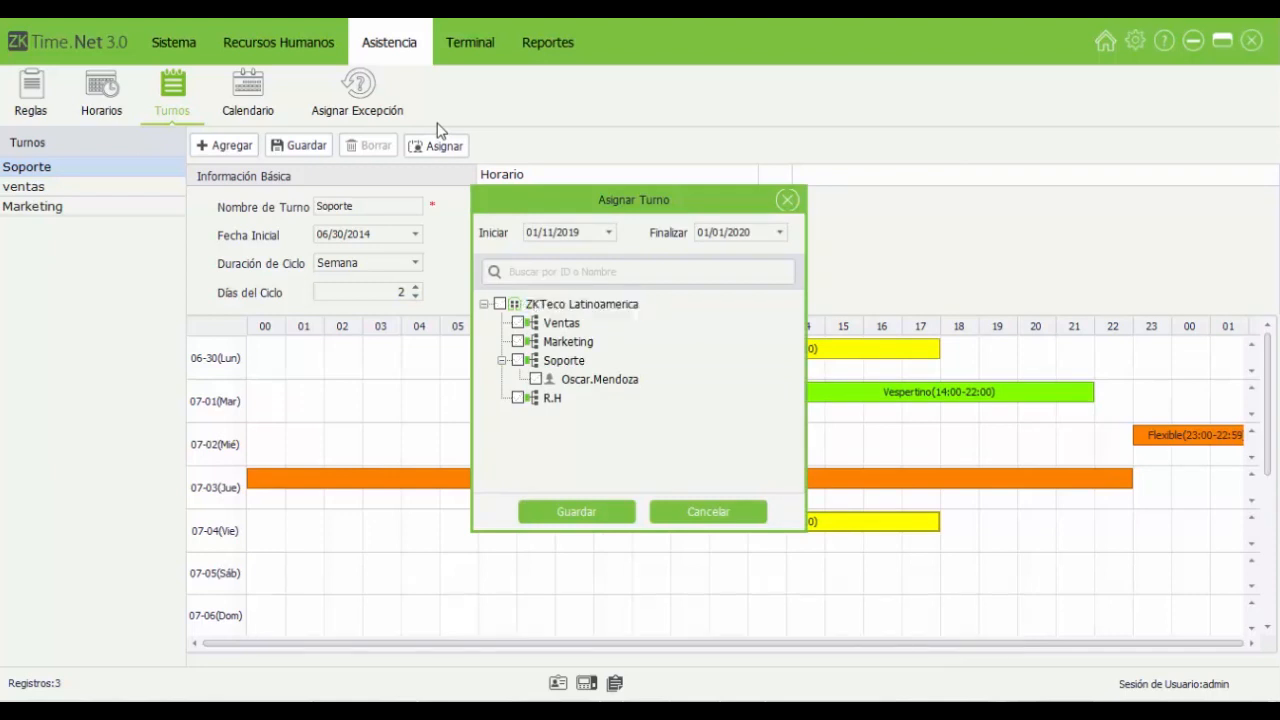
pyautogui.click(517, 360)
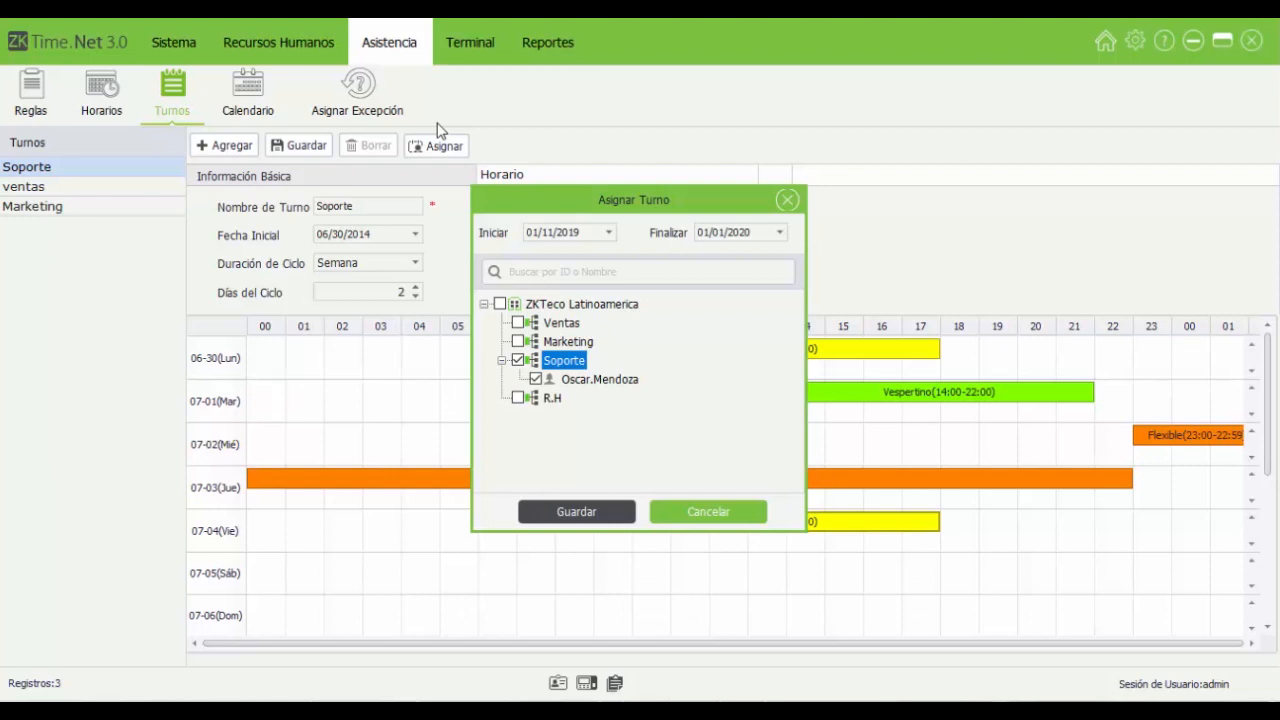
# Step: Set the assignment's Finalizar date to 31/12/2022 and save the shift assignment
pyautogui.click(609, 232)
pyautogui.click(609, 232)
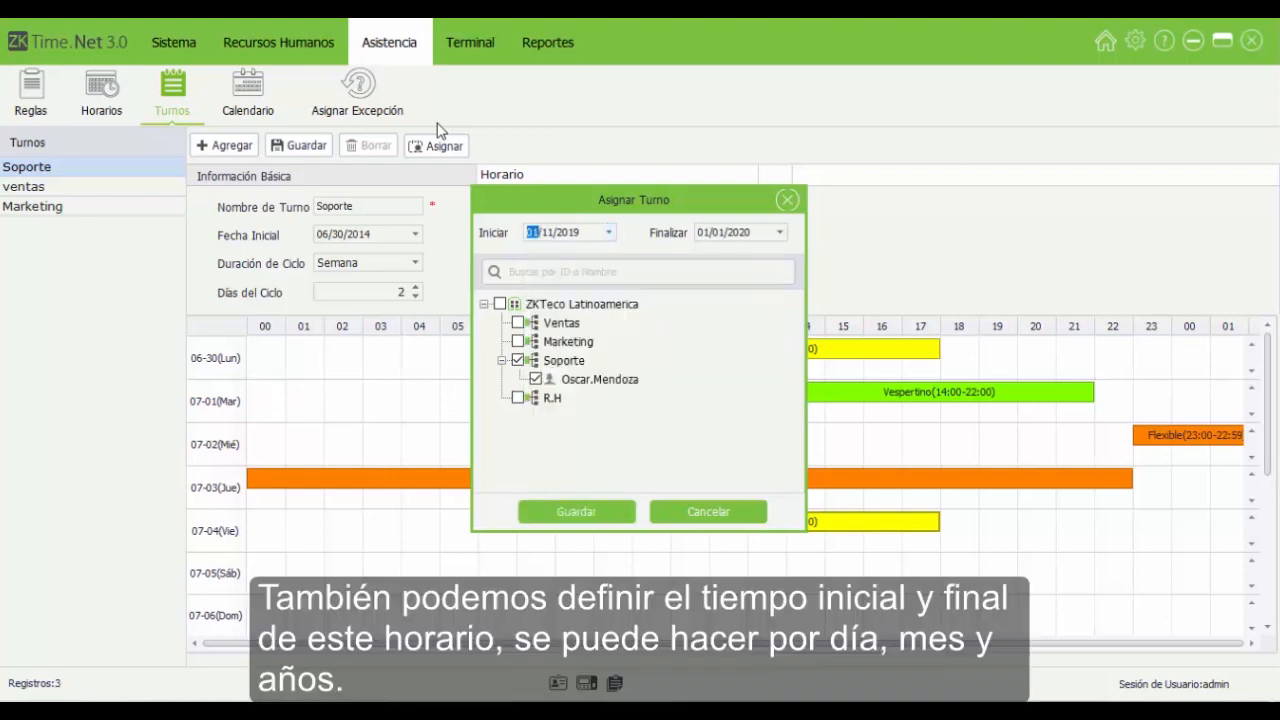
pyautogui.click(779, 232)
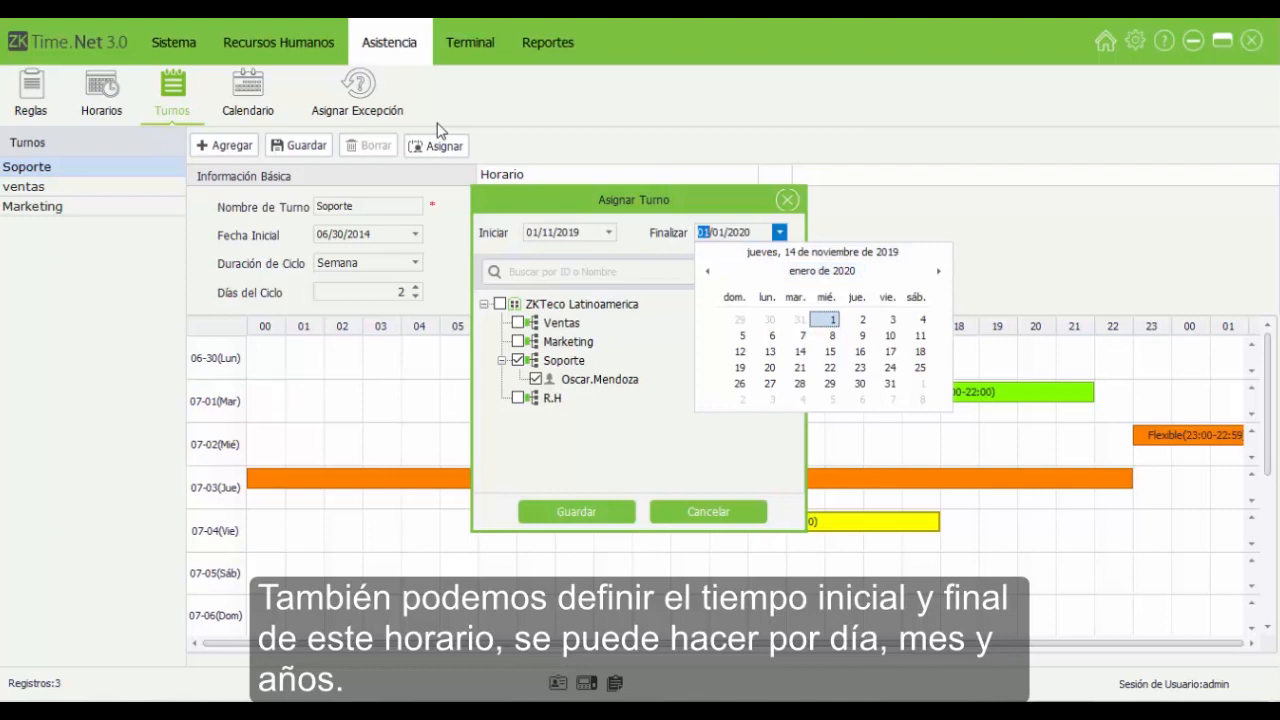
pyautogui.click(822, 270)
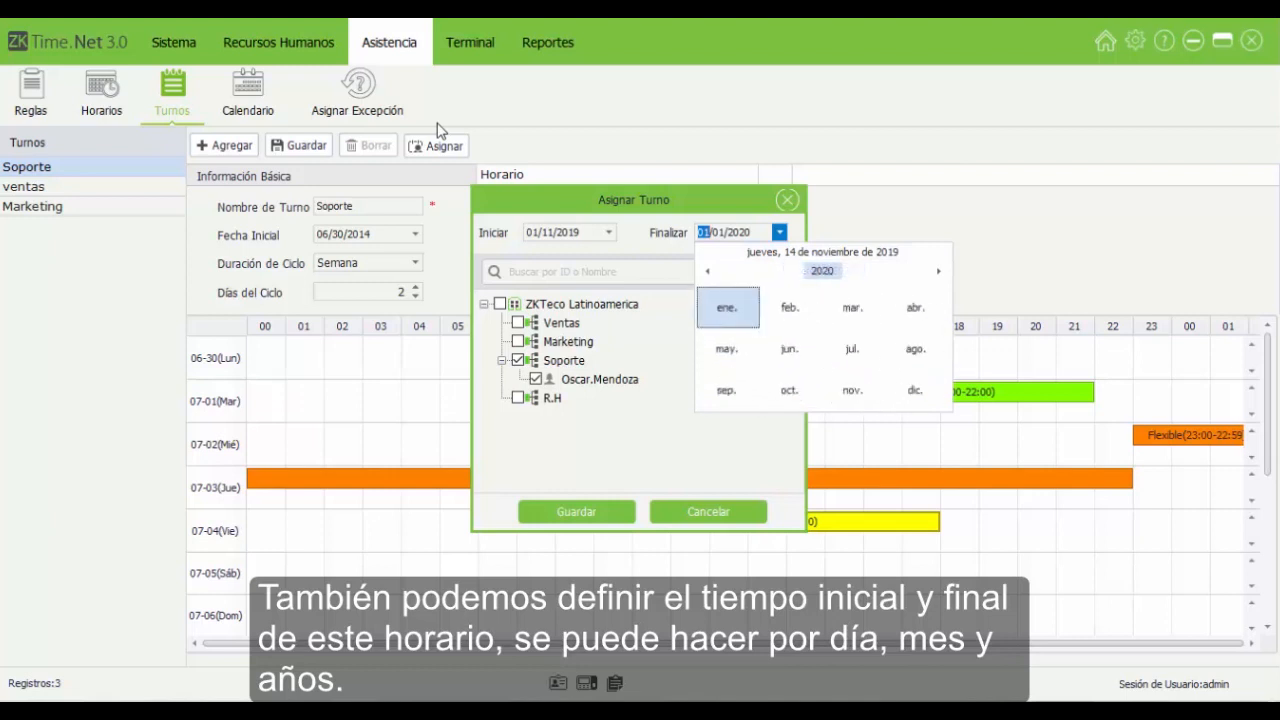
pyautogui.click(822, 270)
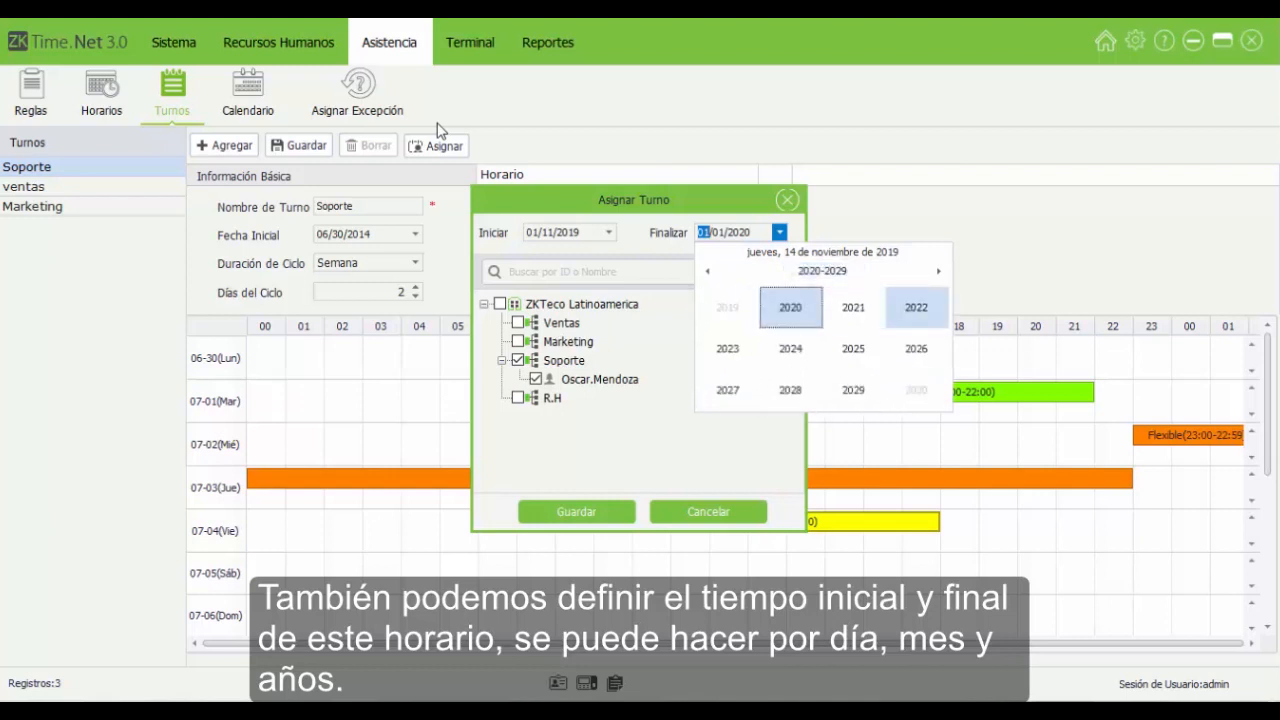
pyautogui.click(916, 307)
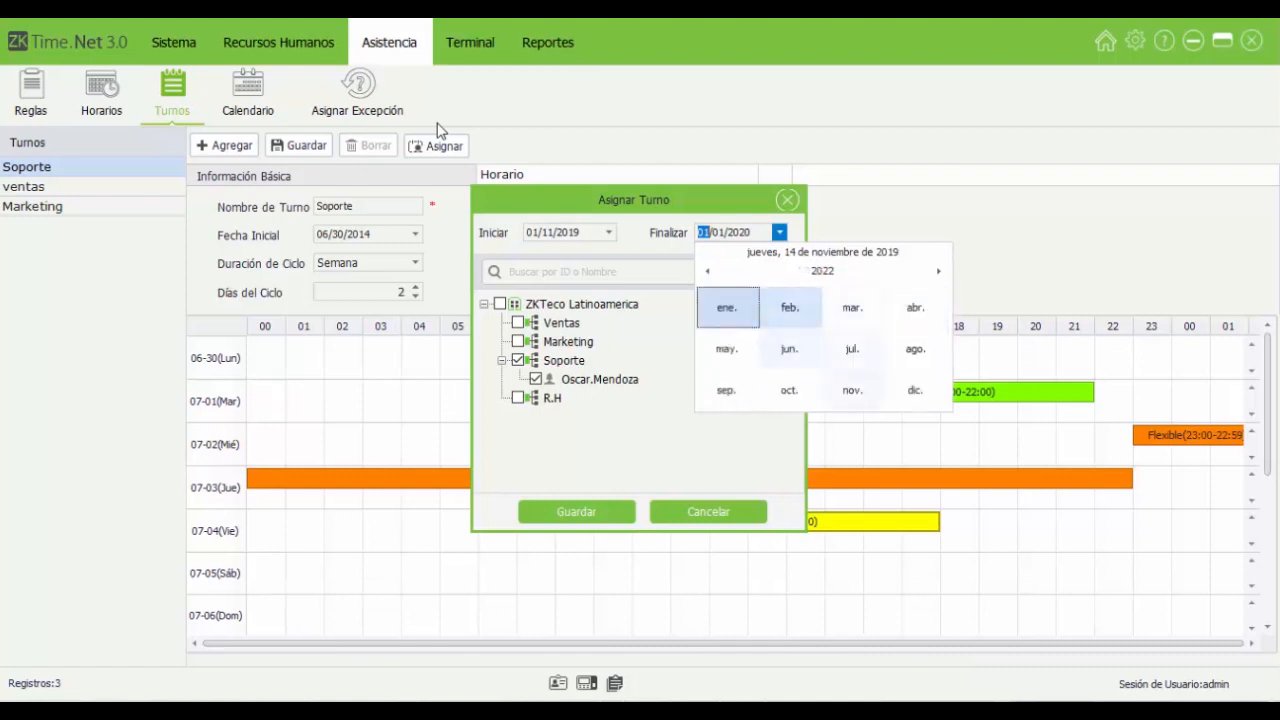
pyautogui.click(915, 390)
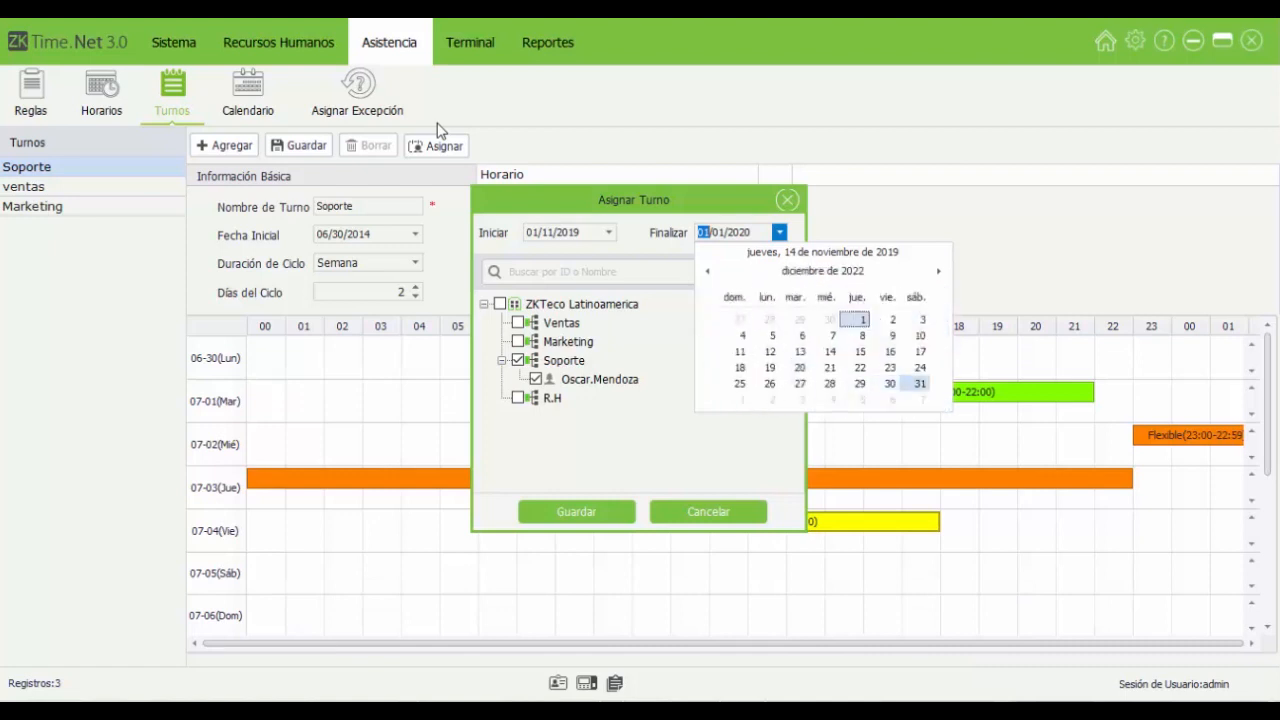
pyautogui.click(922, 385)
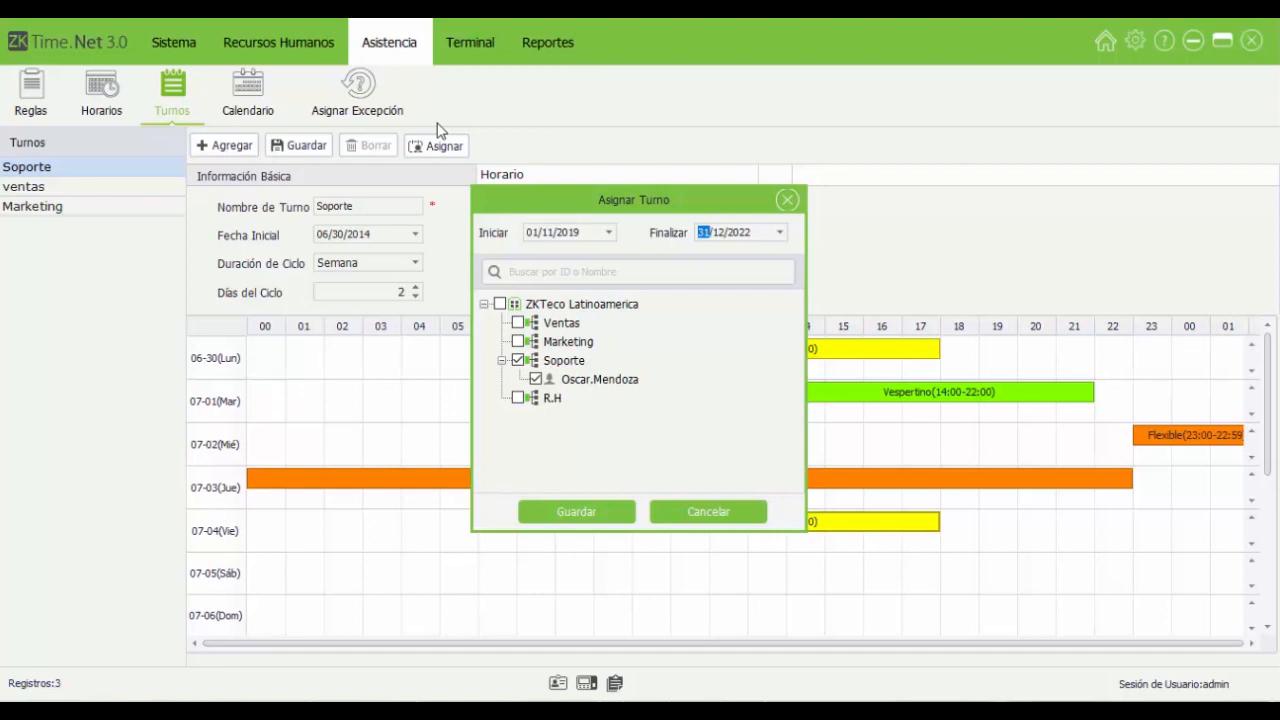
pyautogui.click(576, 511)
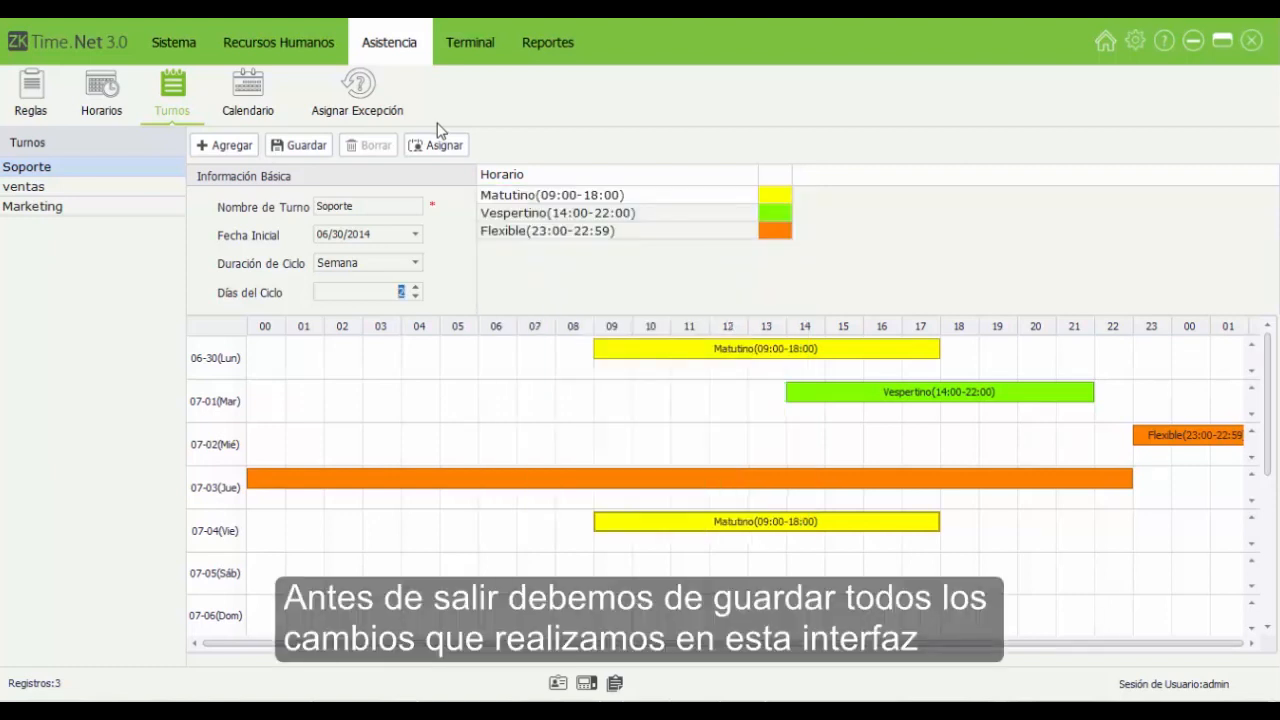
# Step: Save the pending changes to the Soporte shift and go to Calendario for the Soporte employee
pyautogui.click(437, 137)
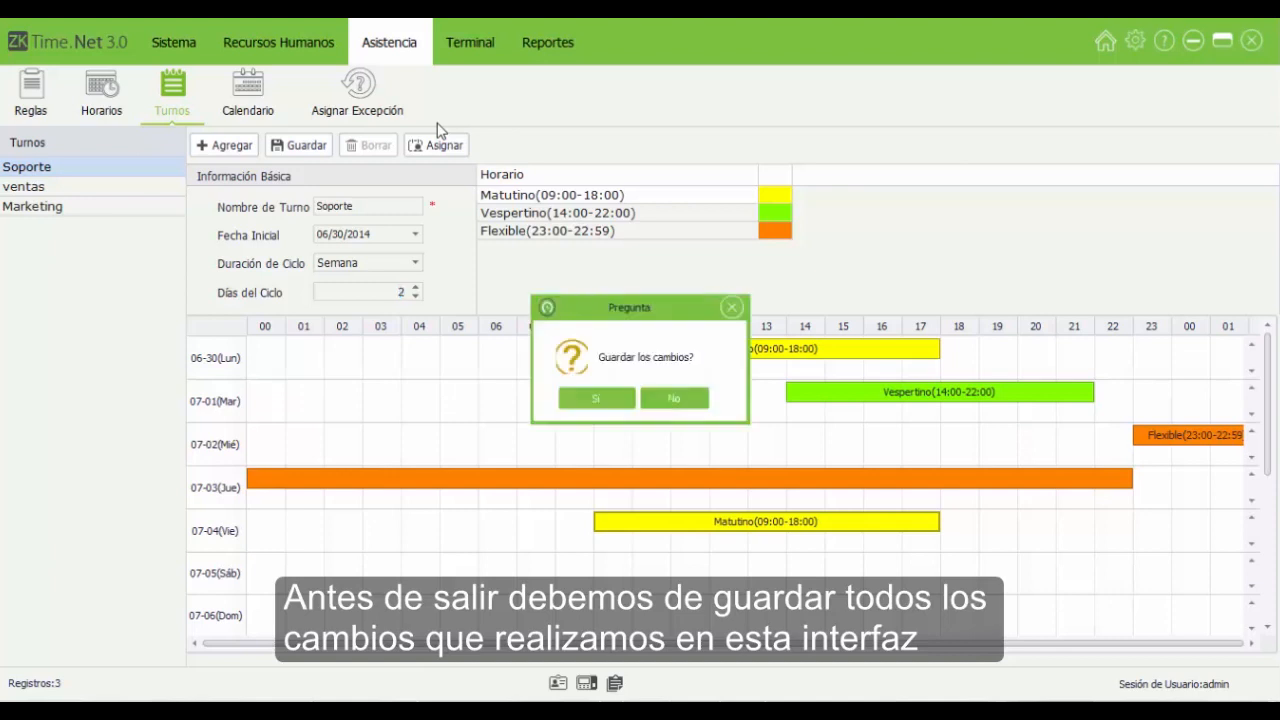
pyautogui.click(597, 398)
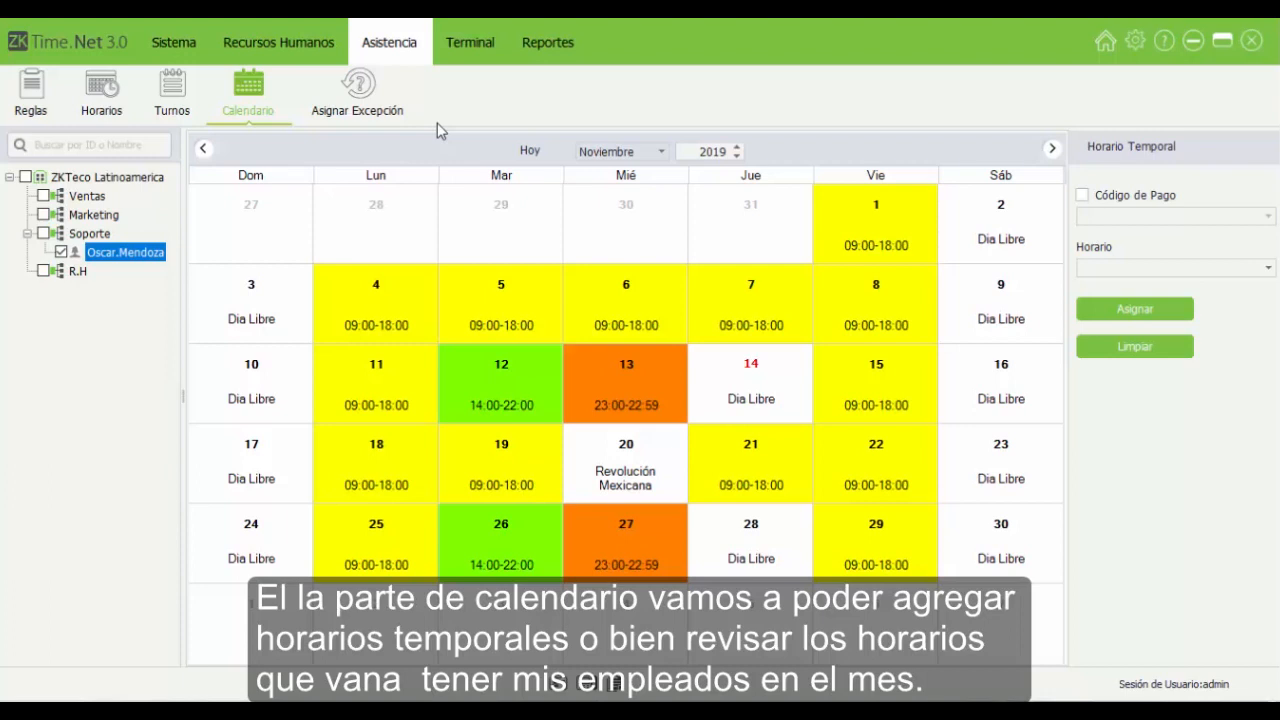
# Step: Review the Soporte employee's November schedule across the years 2018 to 2024, and return the calendar to 2019
pyautogui.press('Down')
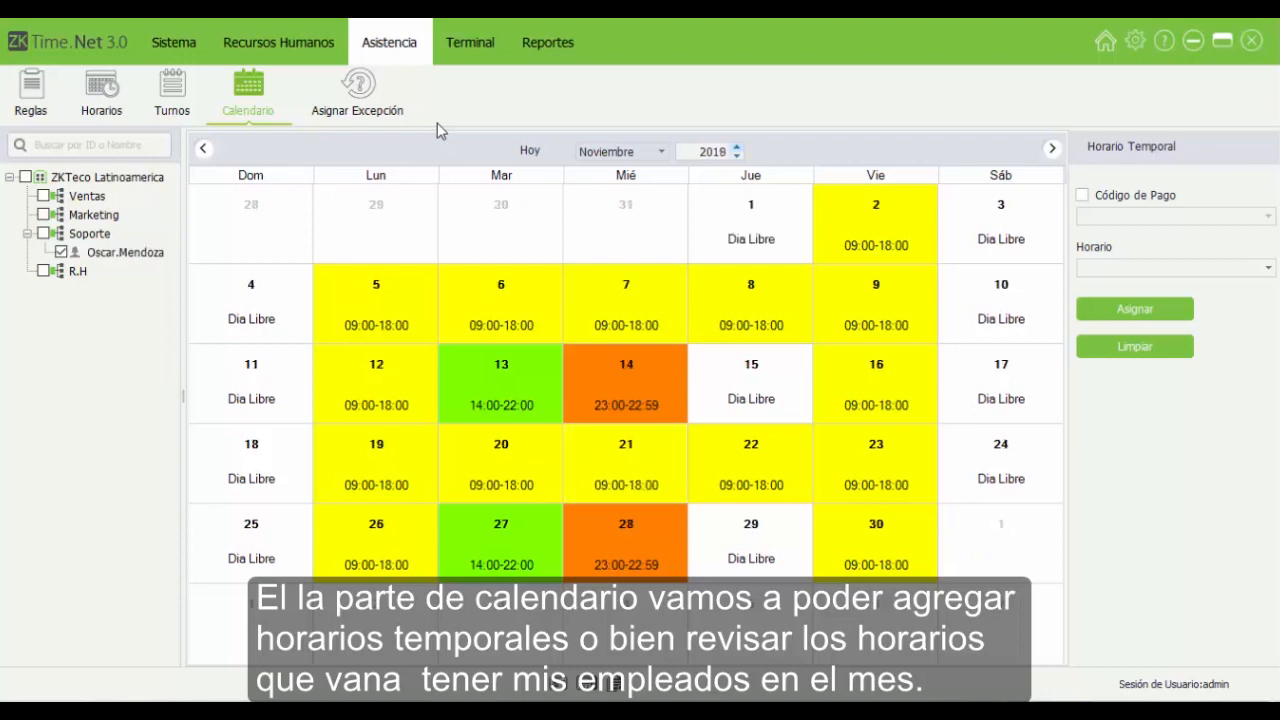
pyautogui.press('Up')
pyautogui.press('Up')
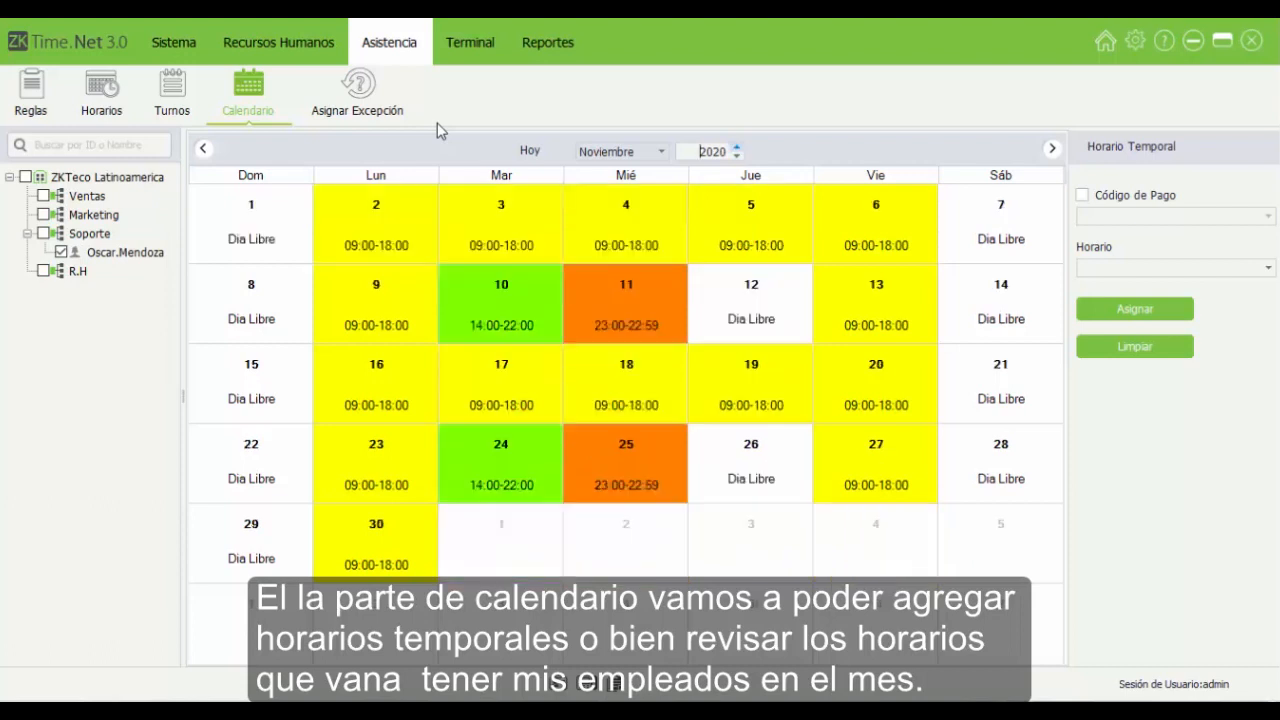
pyautogui.press('Up')
pyautogui.press('Up')
pyautogui.press('Up')
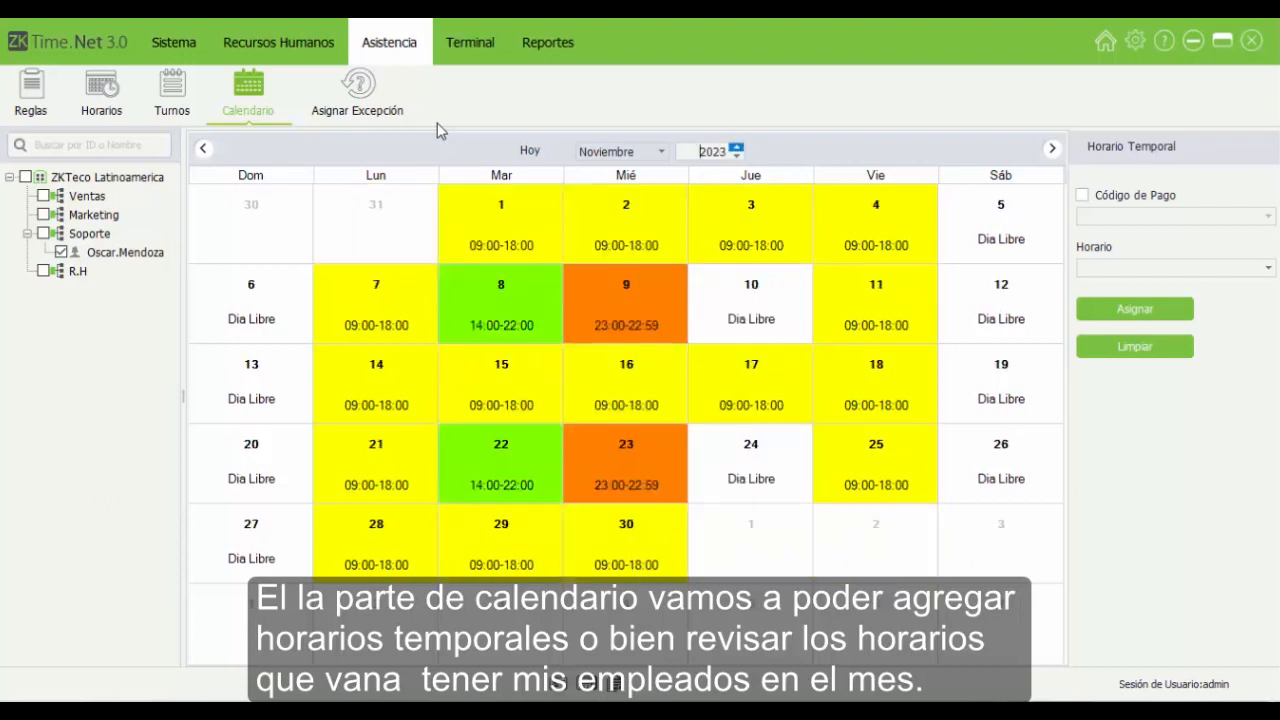
pyautogui.press('Down')
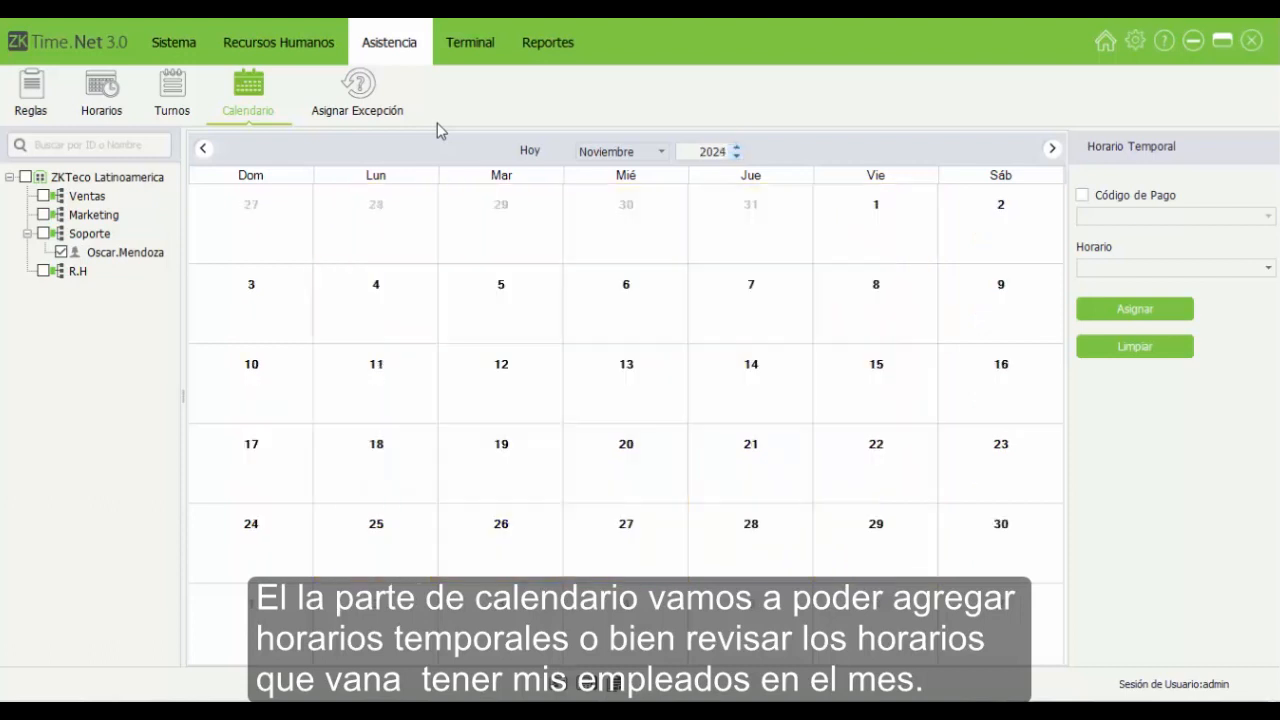
pyautogui.press('Down')
pyautogui.press('Down')
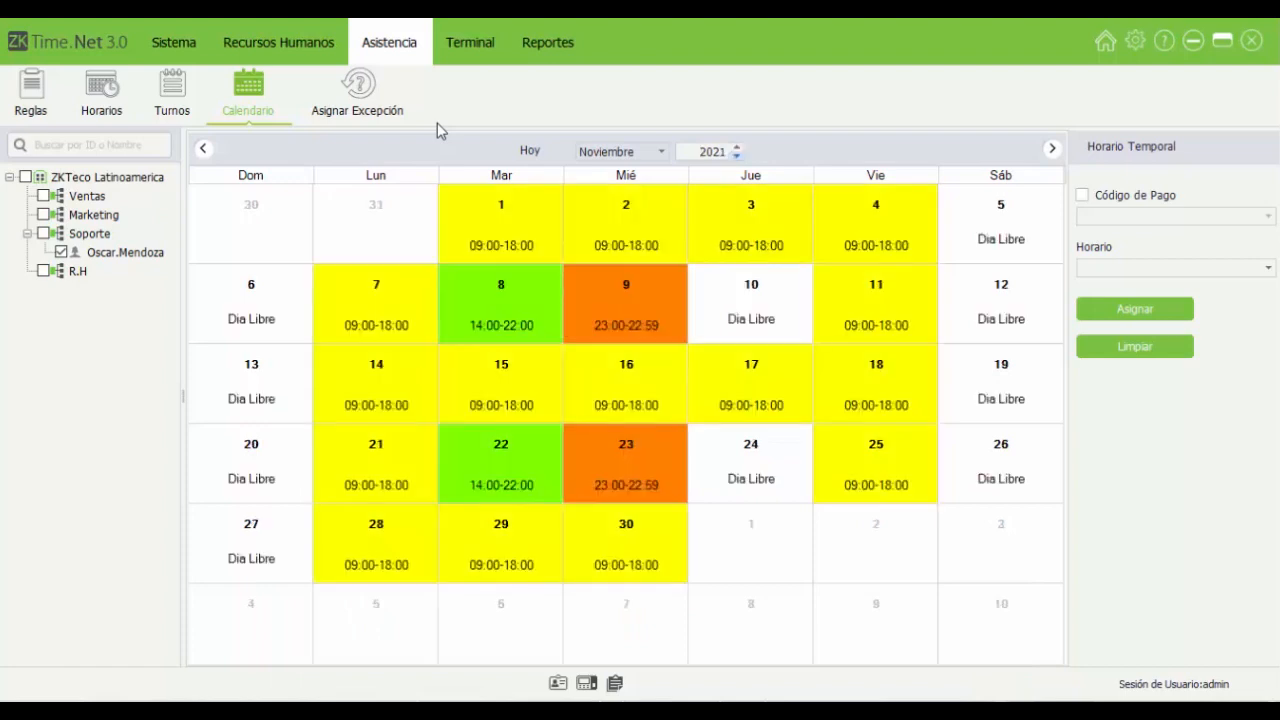
pyautogui.press('Down')
pyautogui.press('Down')
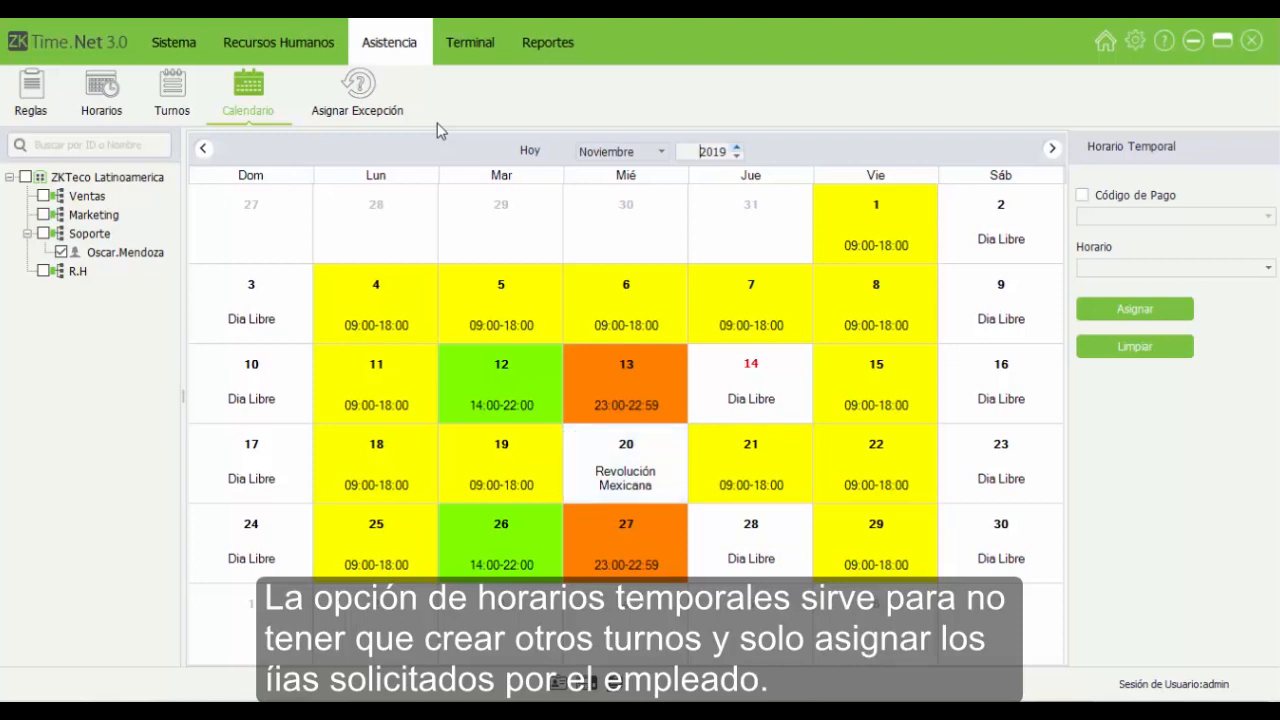
pyautogui.press('Up')
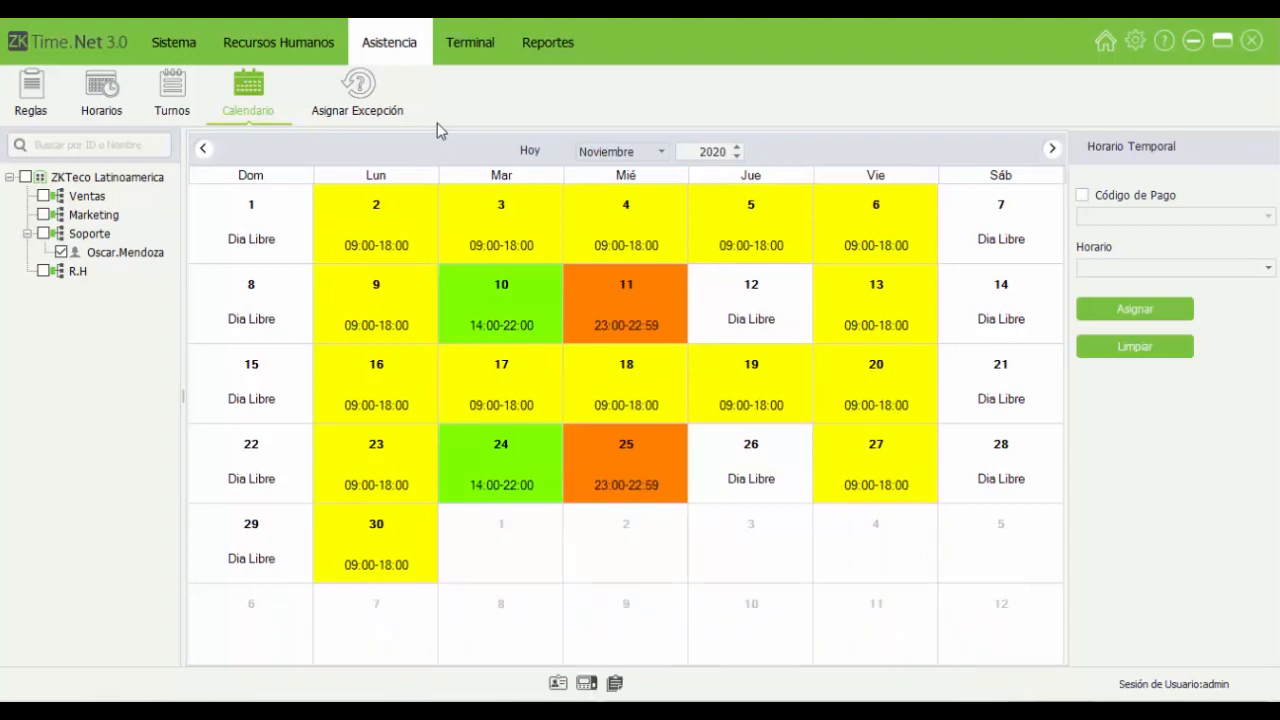
pyautogui.press('Down')
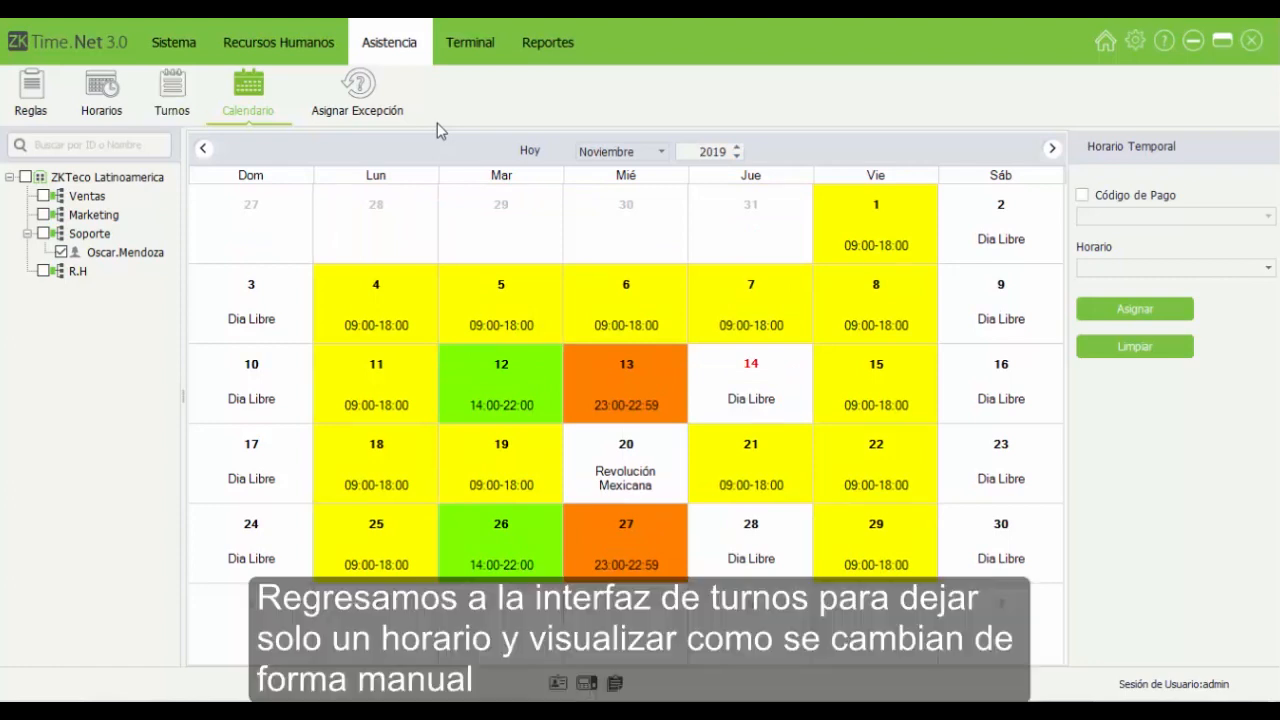
# Step: Replace the Vespertino and Flexible blocks of the Soporte shift with Matutino(09:00-18:00) on Tuesday, Wednesday and Thursday
pyautogui.click(172, 93)
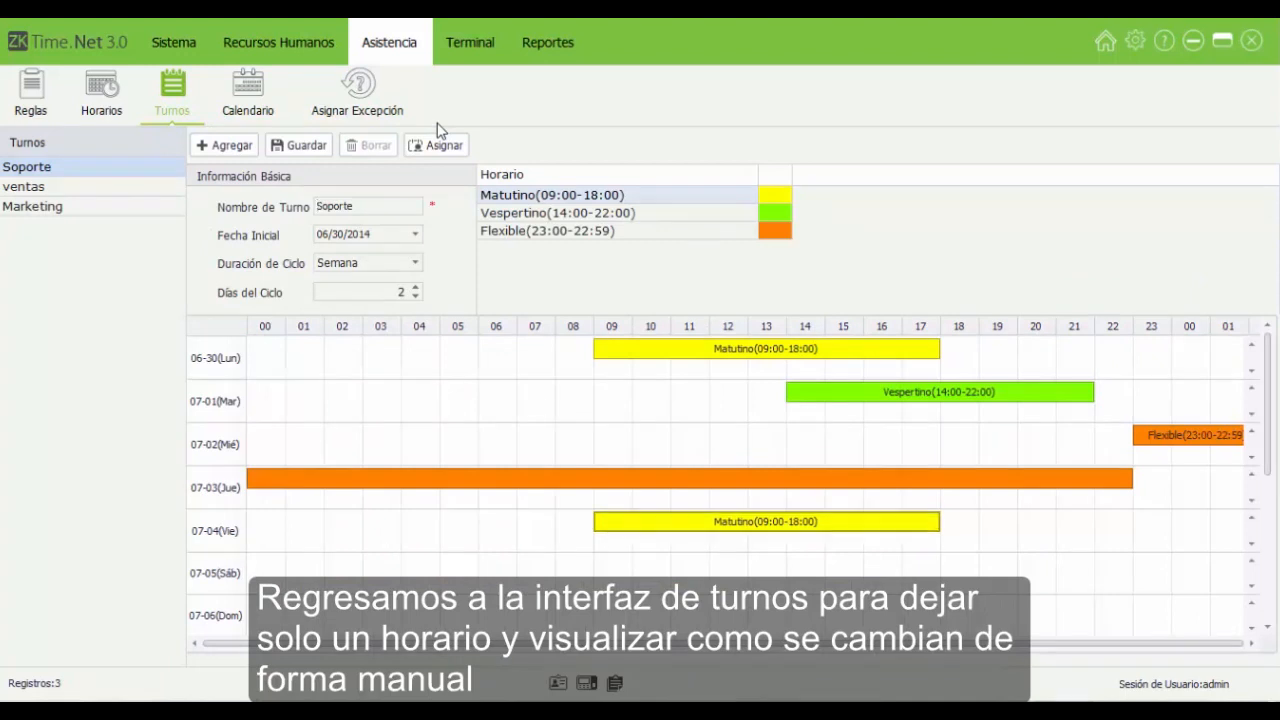
pyautogui.press('Delete')
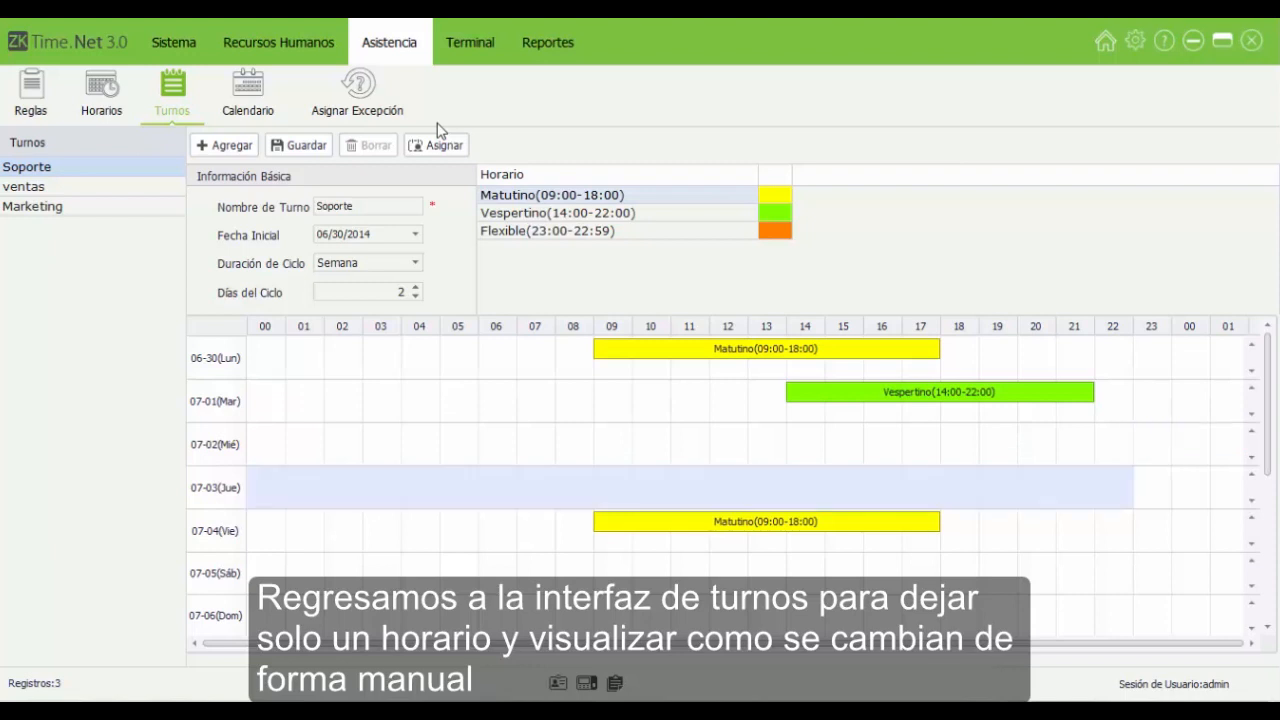
pyautogui.press('Delete')
pyautogui.moveTo(617, 195)
pyautogui.mouseDown()
pyautogui.moveTo(640, 200)
pyautogui.moveTo(844, 400)
pyautogui.mouseUp()
pyautogui.moveTo(617, 195); pyautogui.dragTo(700, 440)
pyautogui.moveTo(617, 195); pyautogui.dragTo(760, 480)
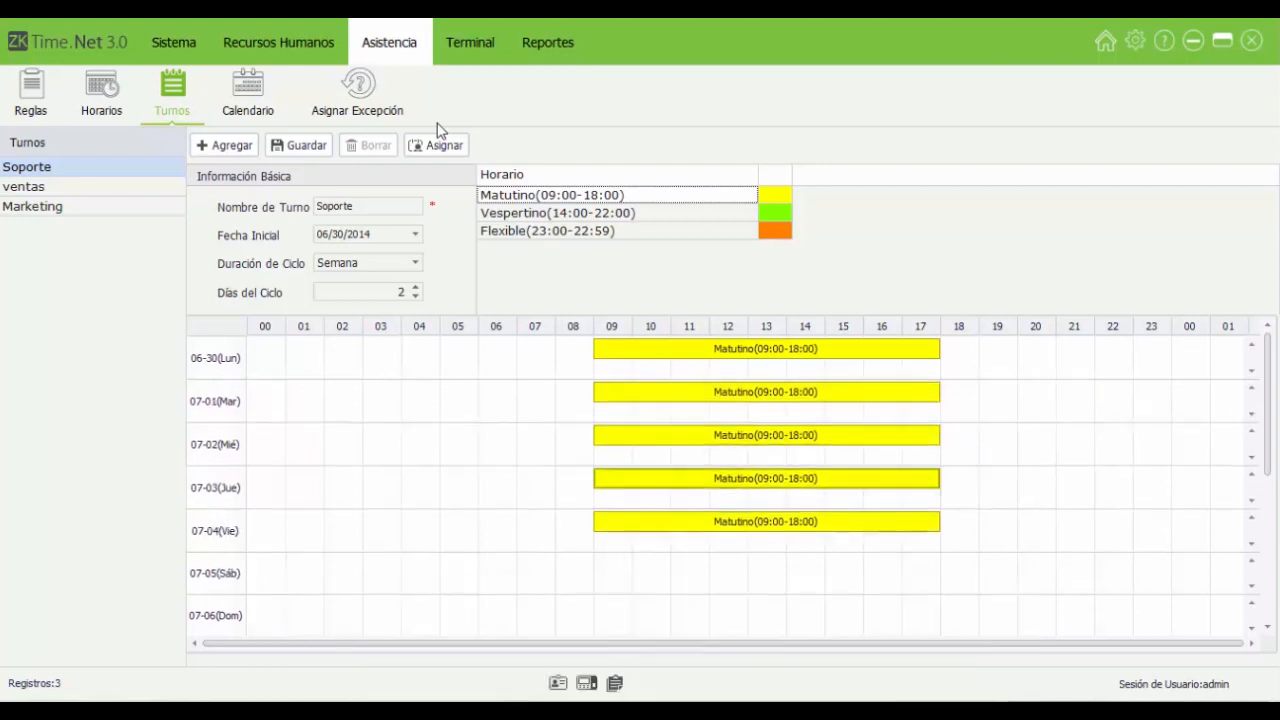
# Step: Assign the Soporte shift to the Soporte department with Finalizar set to 31/12/2025, and go to Calendario, saving the shift changes
pyautogui.click(437, 145)
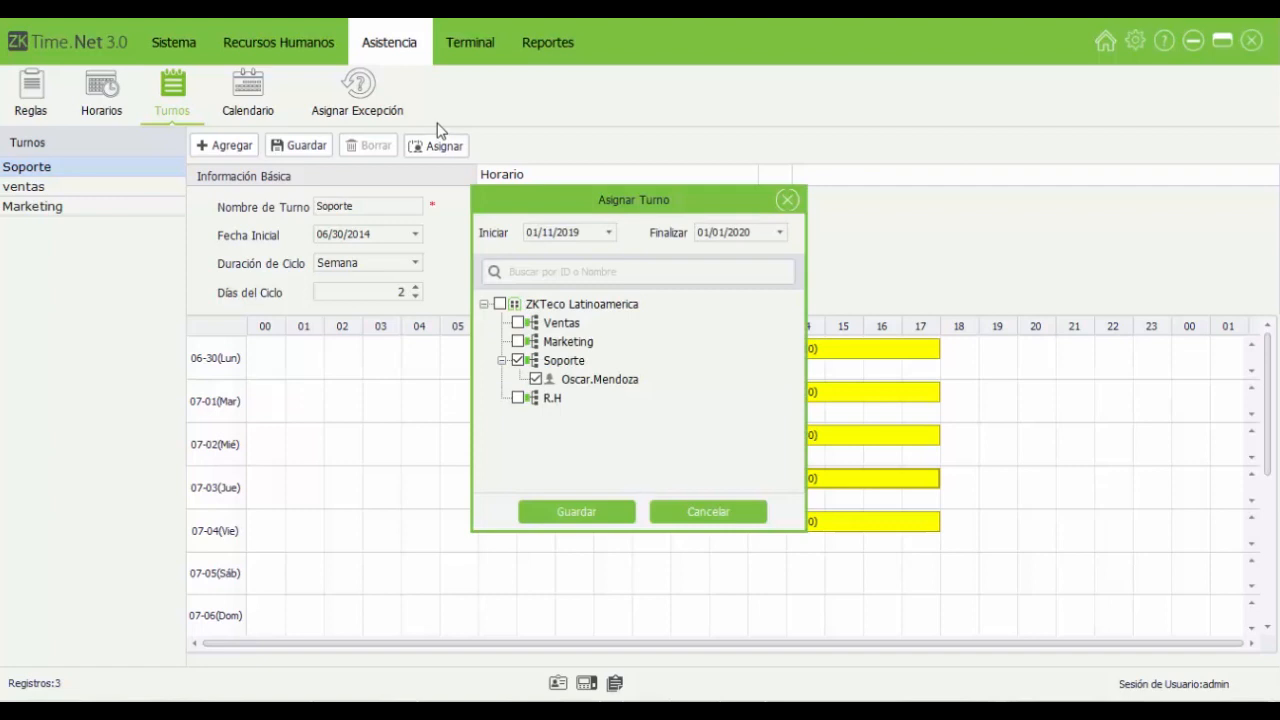
pyautogui.click(779, 232)
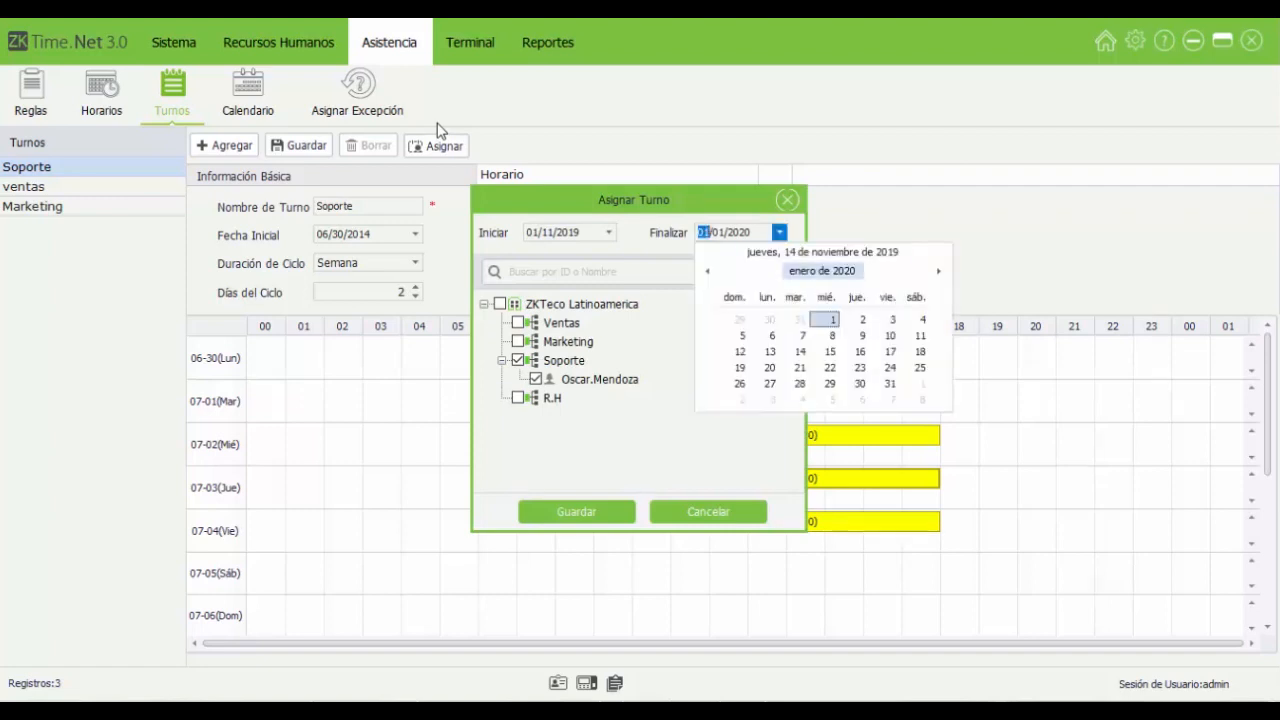
pyautogui.click(822, 271)
pyautogui.click(822, 271)
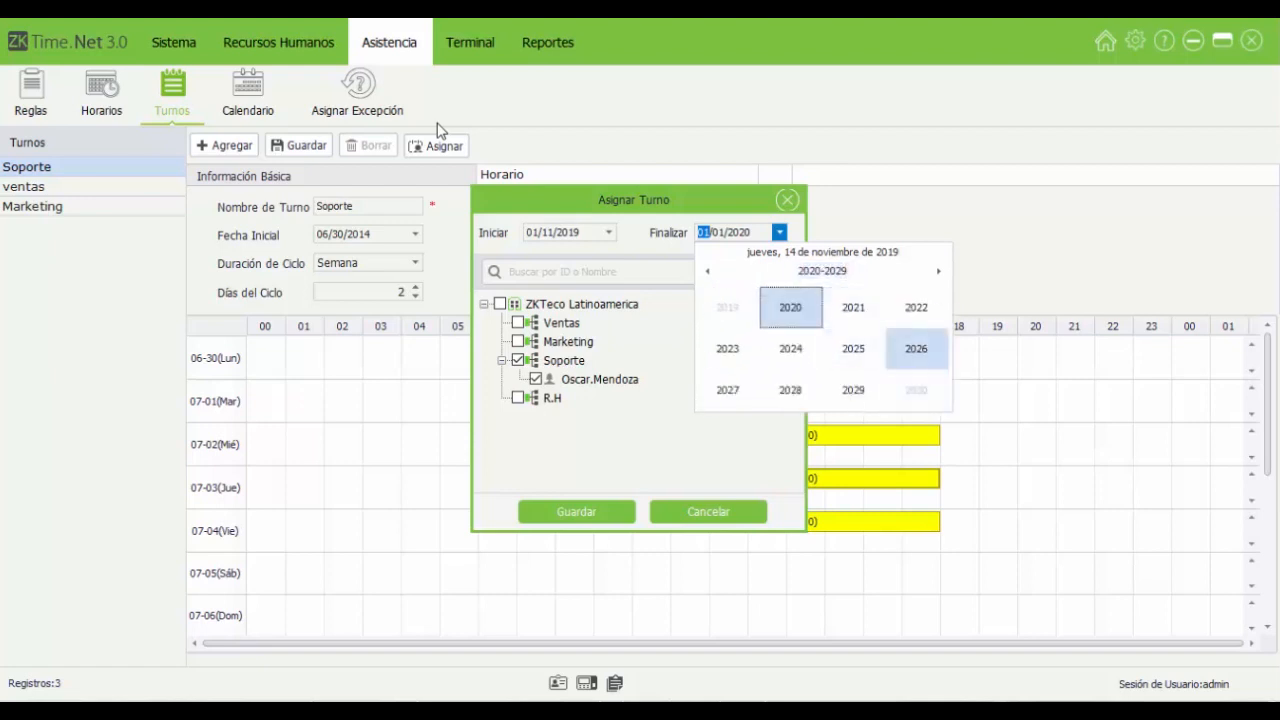
pyautogui.click(853, 348)
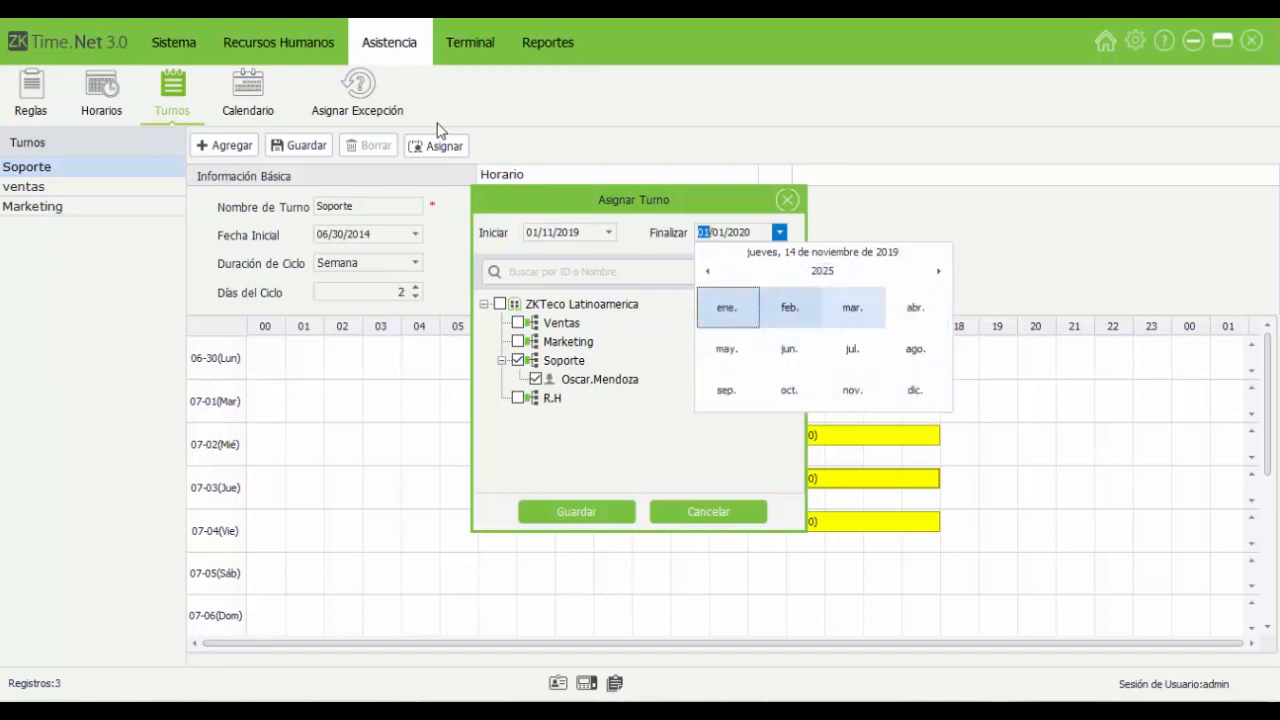
pyautogui.click(915, 390)
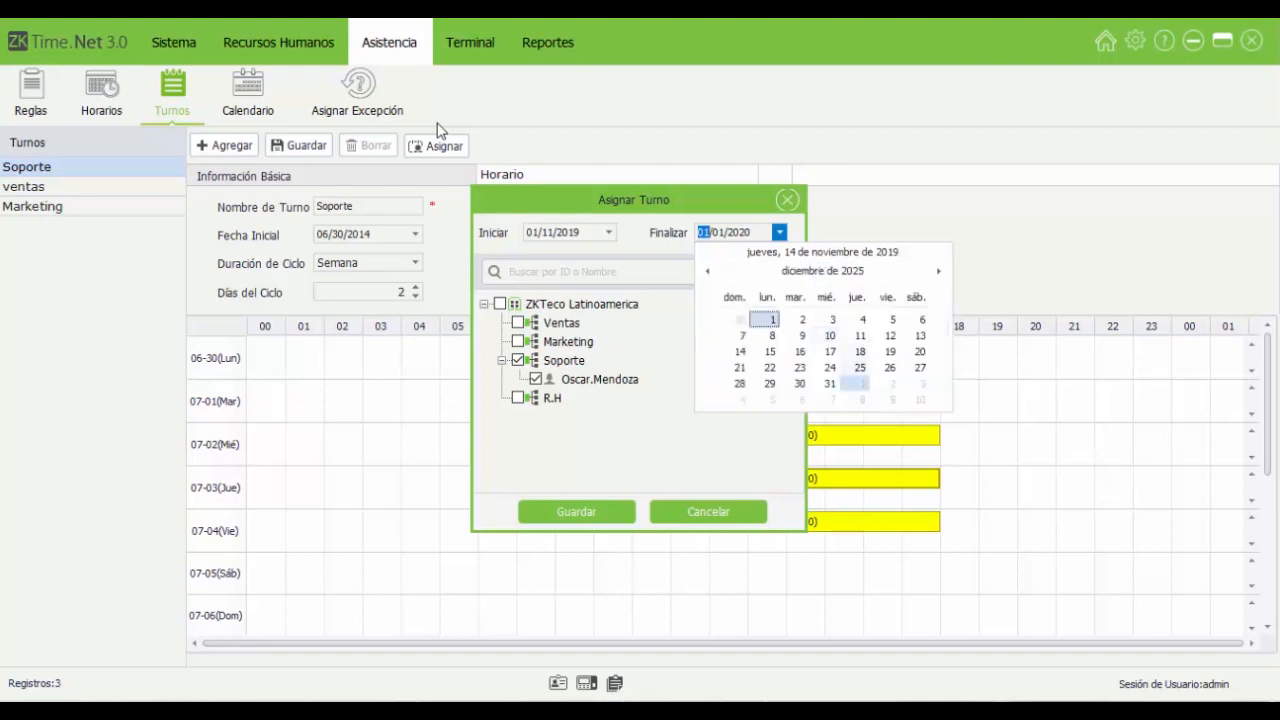
pyautogui.click(830, 383)
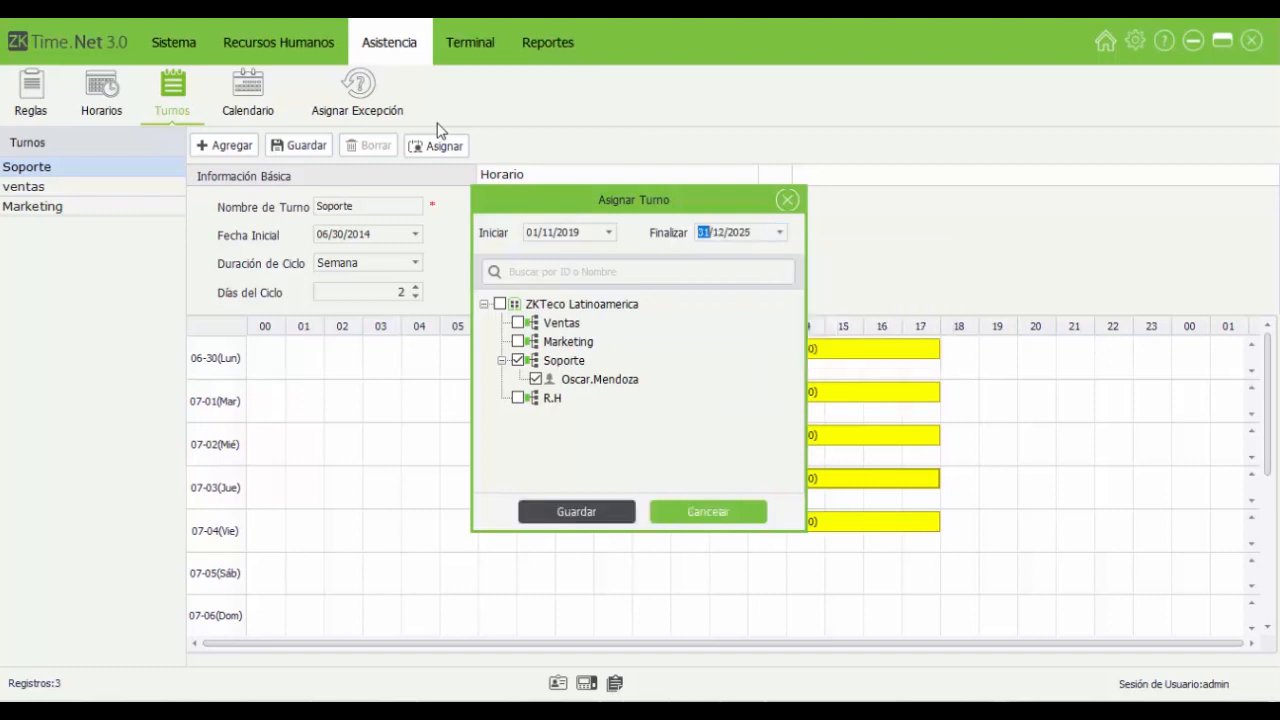
pyautogui.click(577, 512)
pyautogui.click(248, 92)
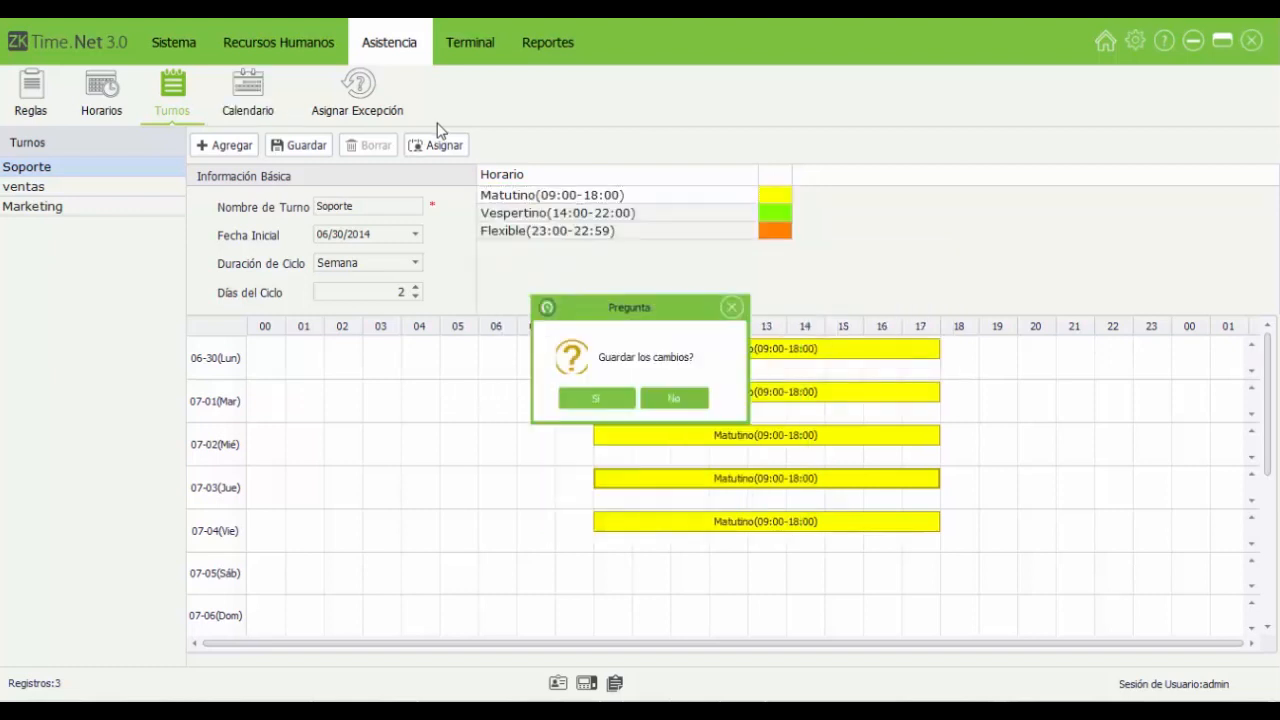
pyautogui.click(597, 398)
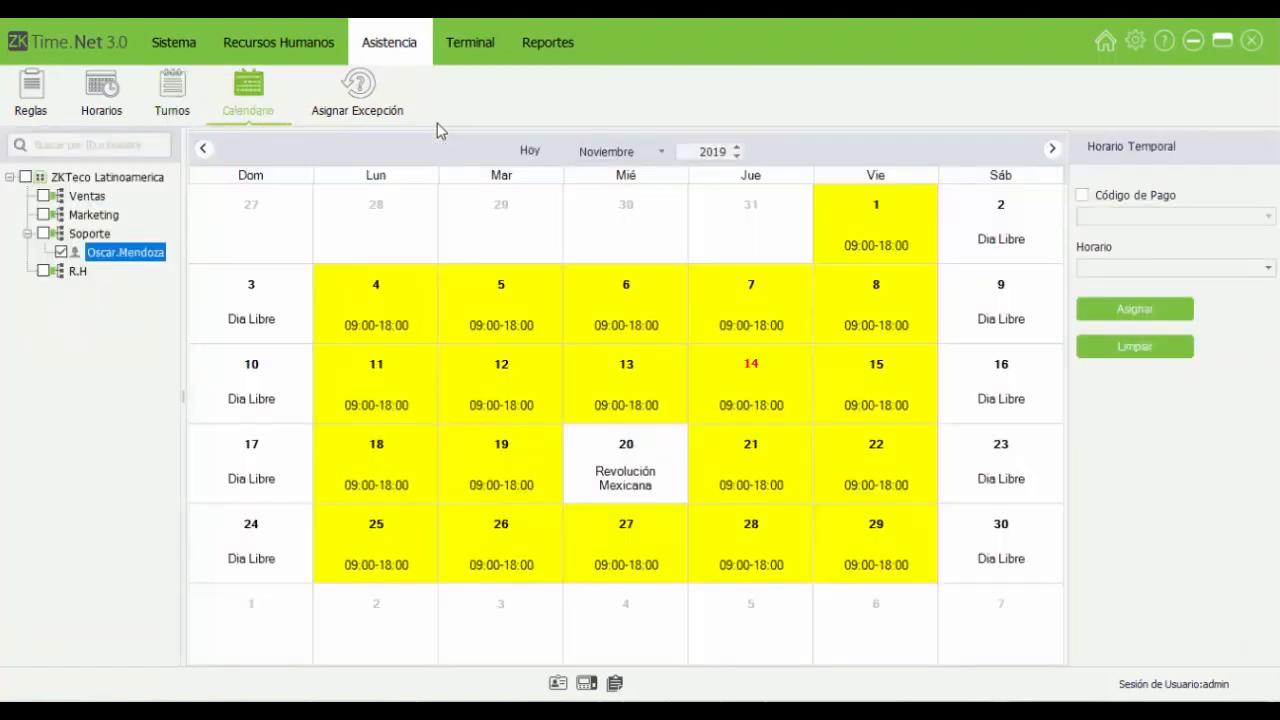
# Step: Check the employee's calendar for December 2019 and January 2020 and 2021, and return to Noviembre 2019
pyautogui.click(615, 151)
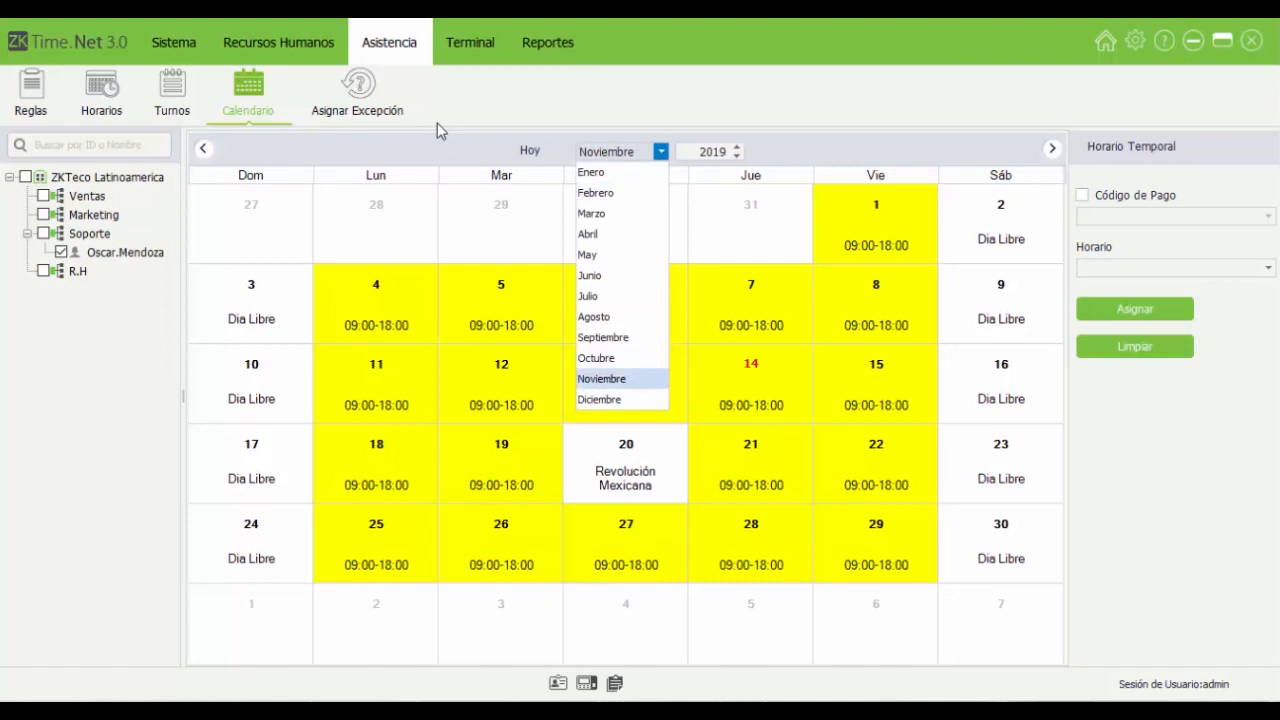
pyautogui.click(610, 401)
pyautogui.click(615, 151)
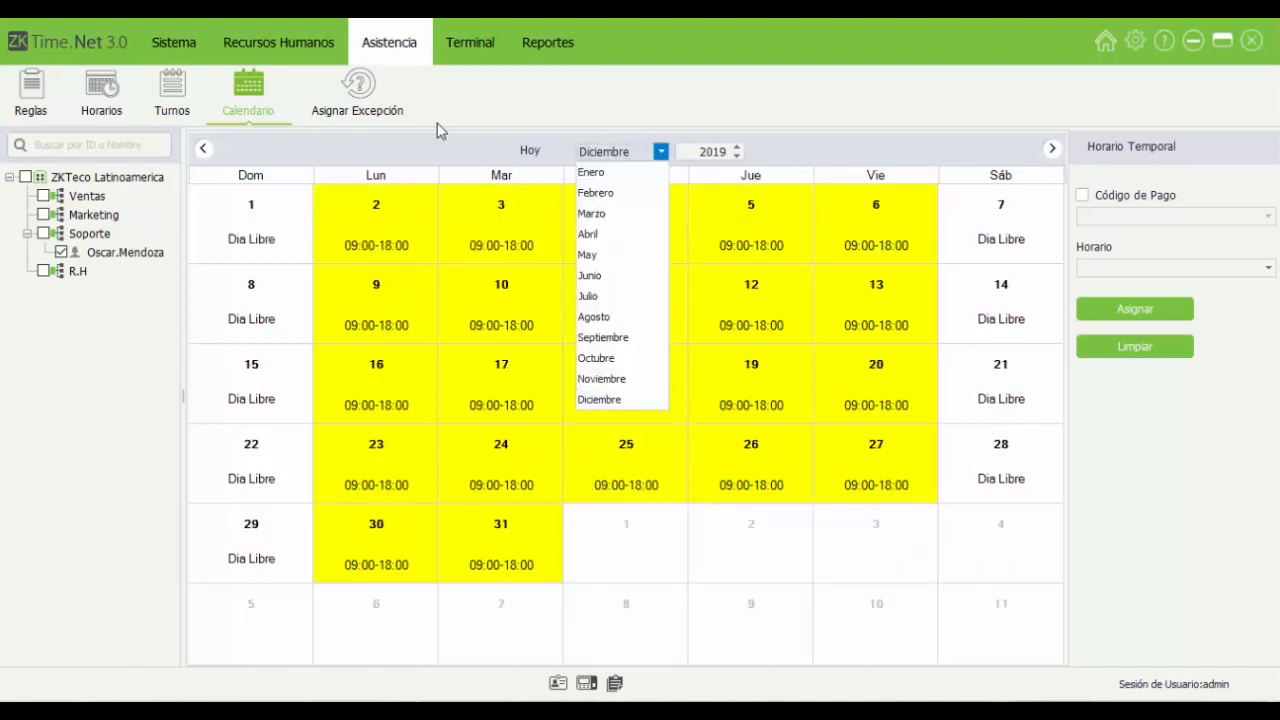
pyautogui.click(610, 173)
pyautogui.click(737, 147)
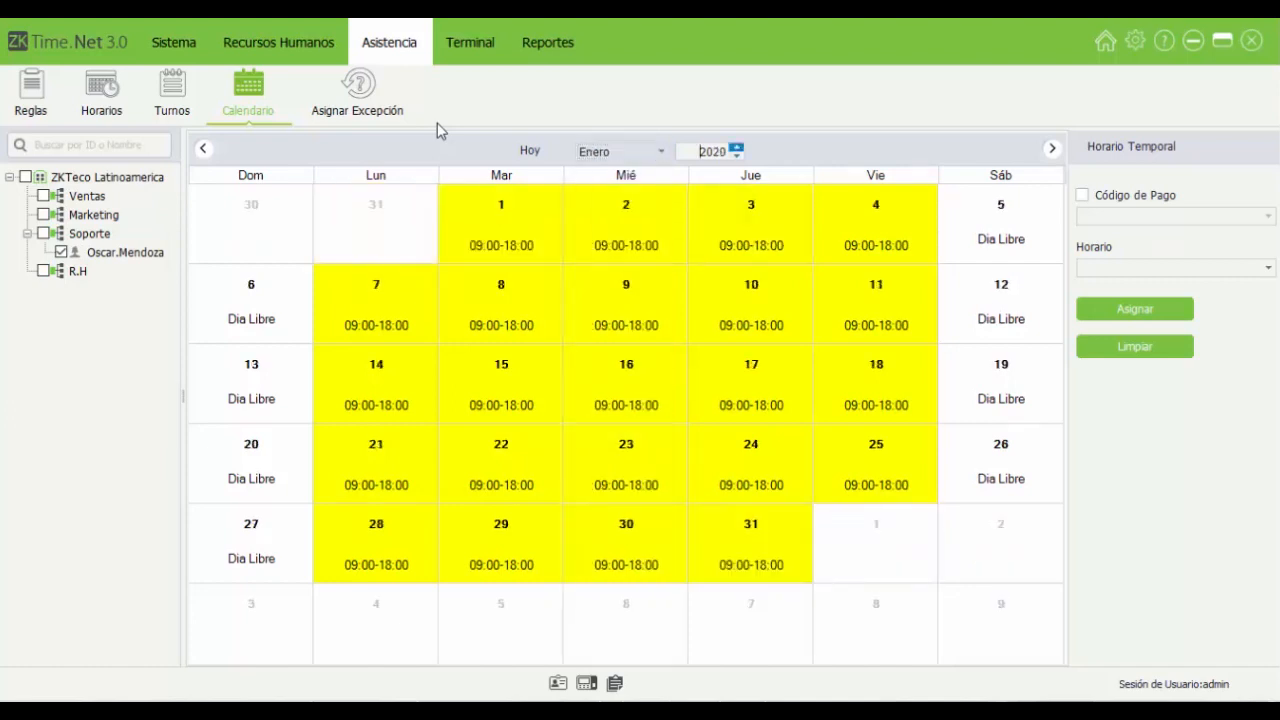
pyautogui.click(737, 147)
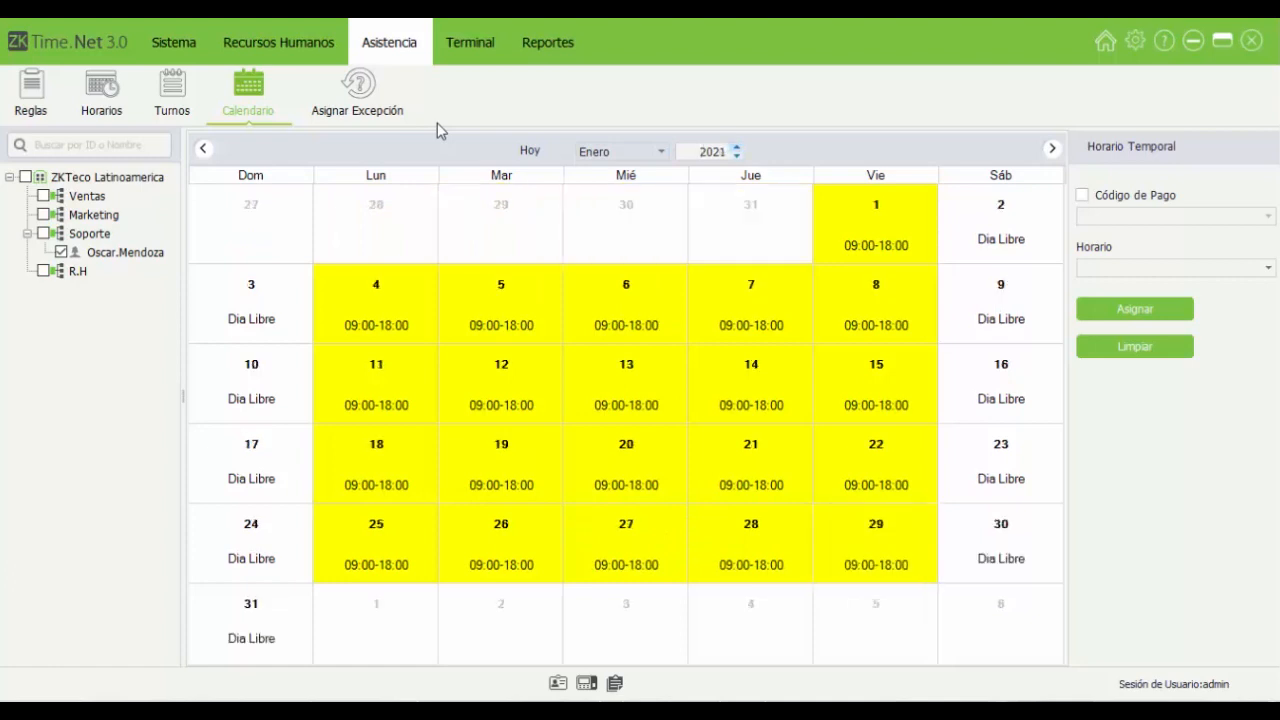
pyautogui.click(737, 156)
pyautogui.click(737, 156)
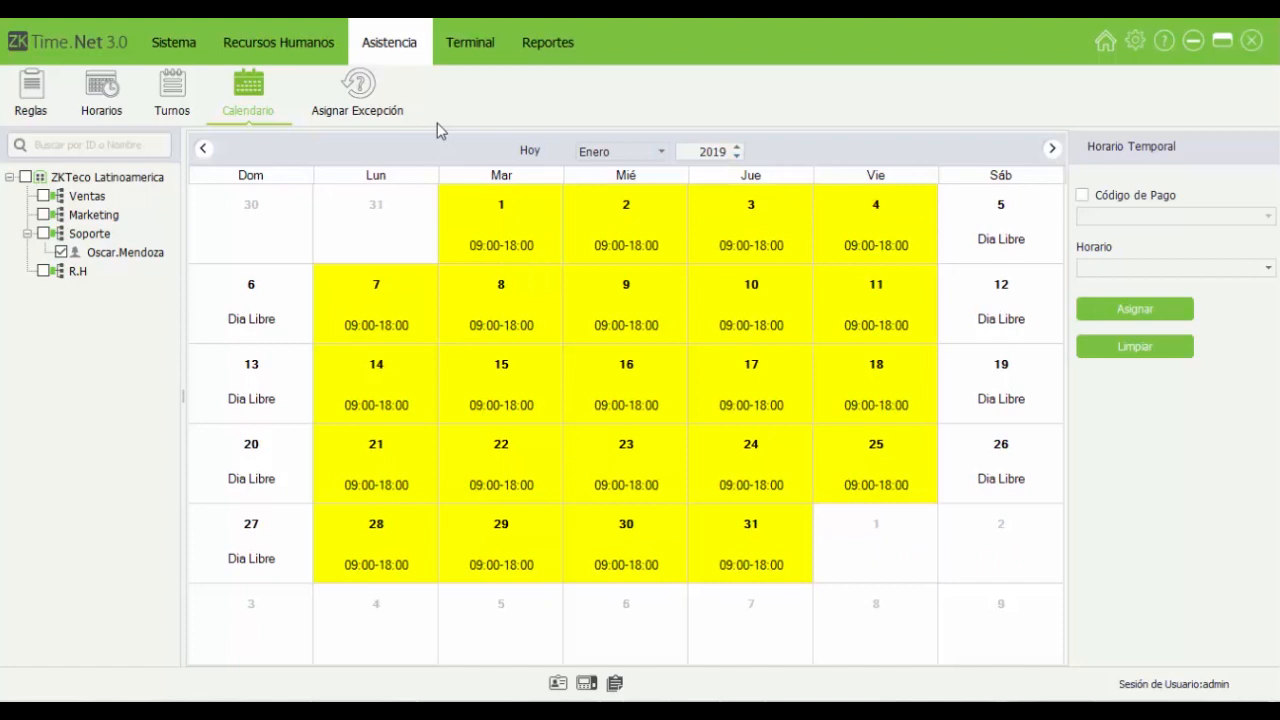
pyautogui.click(660, 151)
pyautogui.press('n')
pyautogui.press('Return')
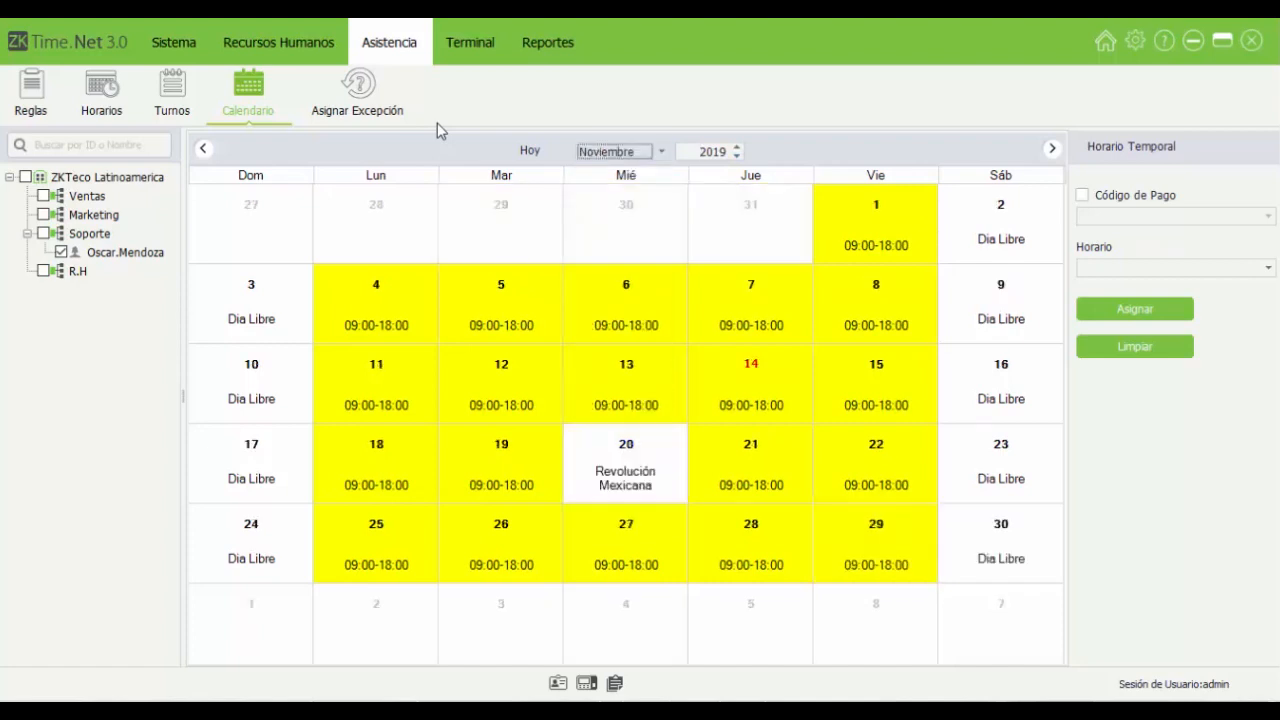
# Step: Assign the temporary schedule Vespertino(14:00-22:00) to the employee on November 11 to 15 and on Saturdays 23 and 30, 2019
pyautogui.click(1268, 268)
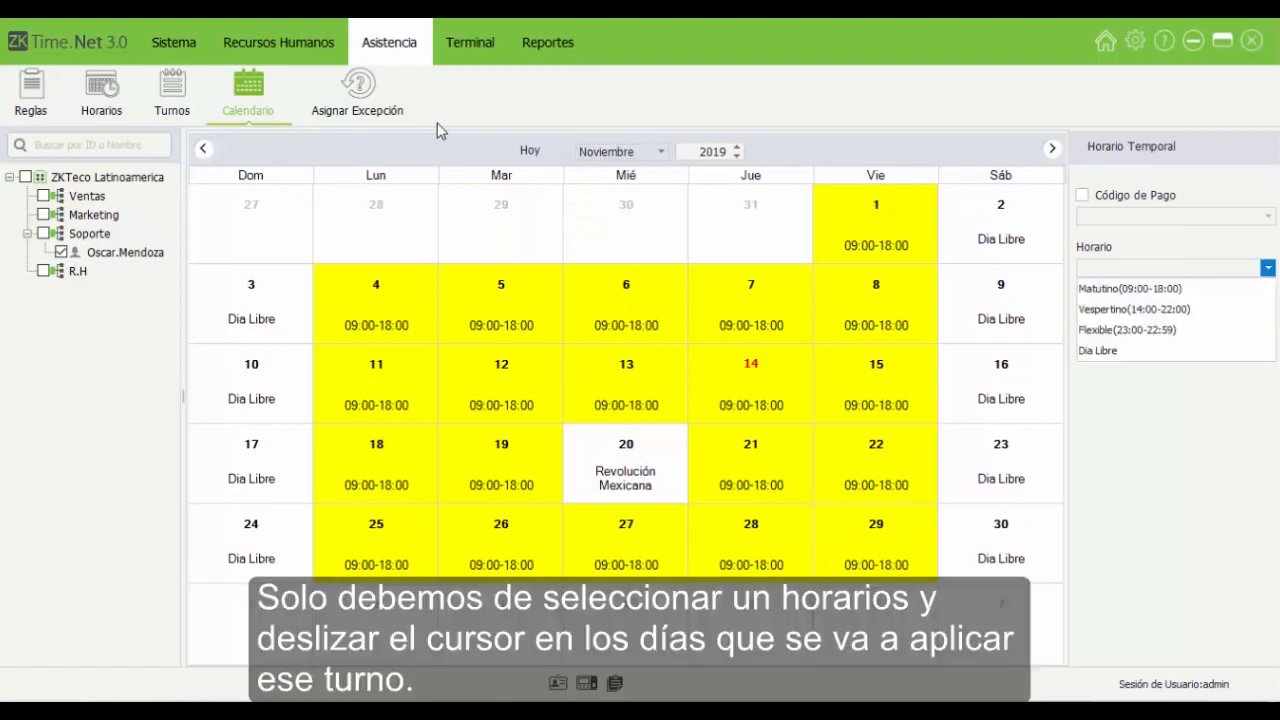
pyautogui.click(1134, 309)
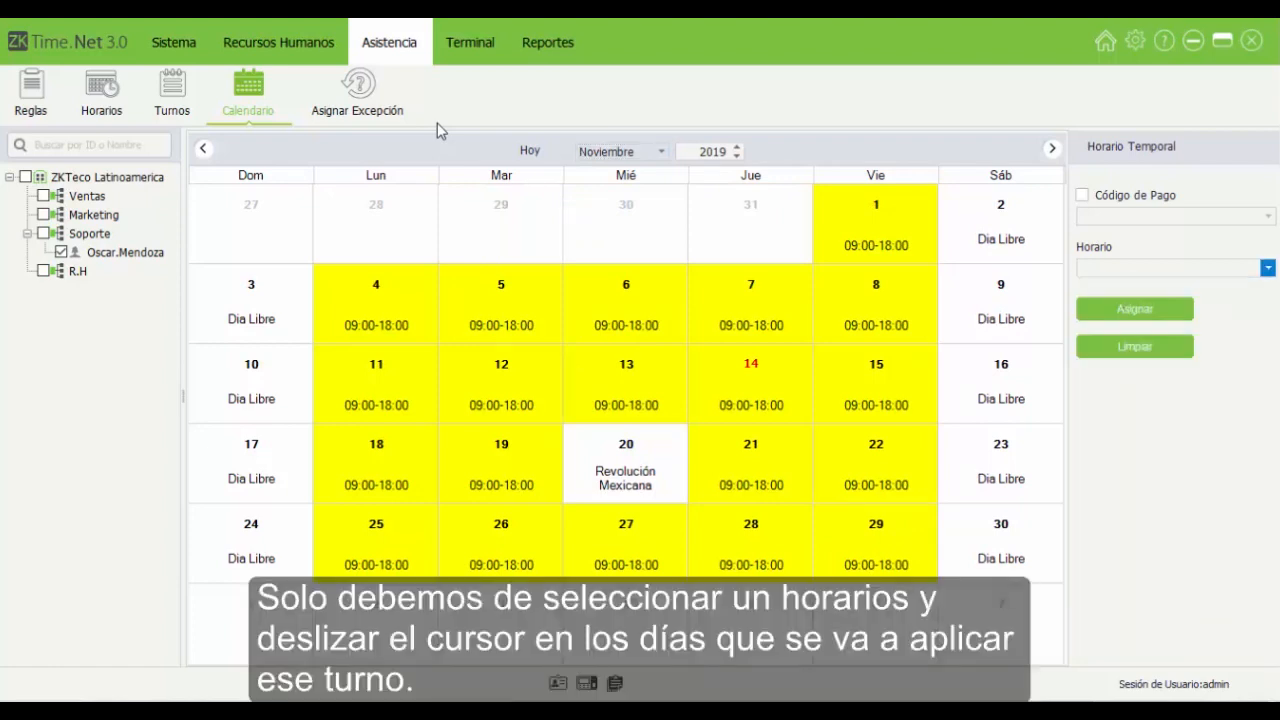
pyautogui.moveTo(876, 384); pyautogui.dragTo(376, 384)
pyautogui.click(1134, 309)
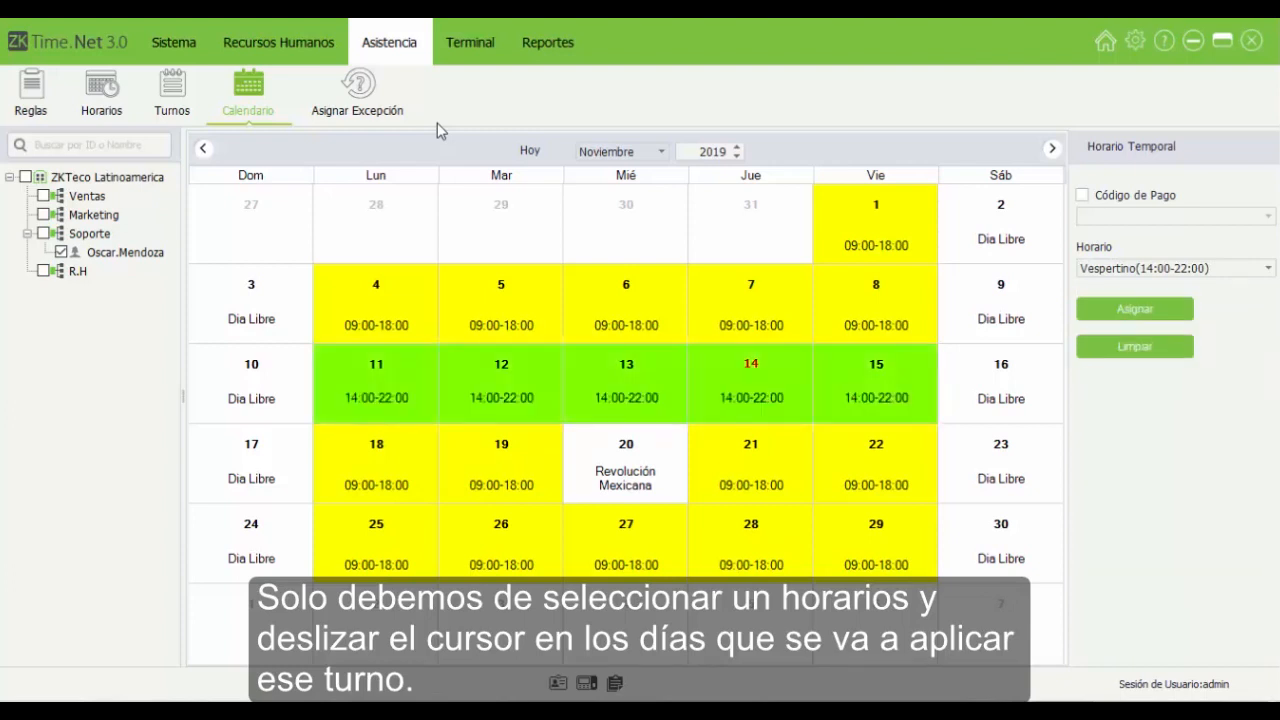
pyautogui.moveTo(1001, 544); pyautogui.dragTo(1001, 464)
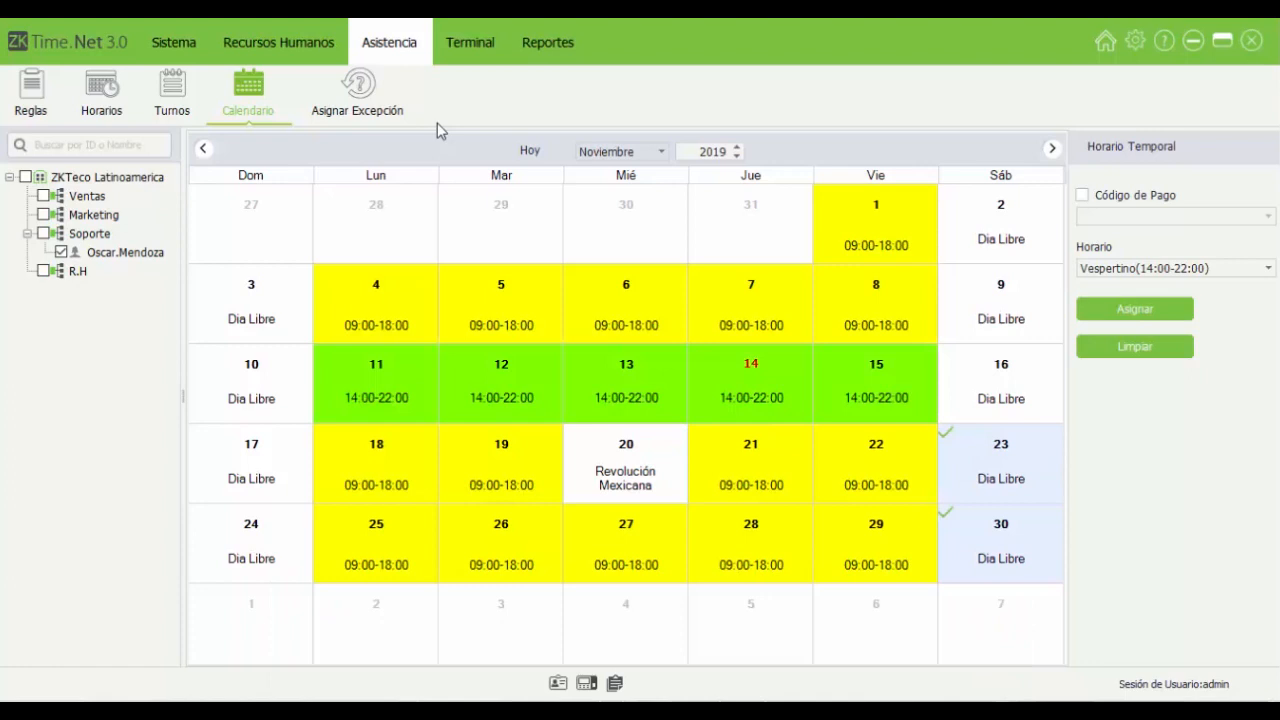
pyautogui.click(1134, 309)
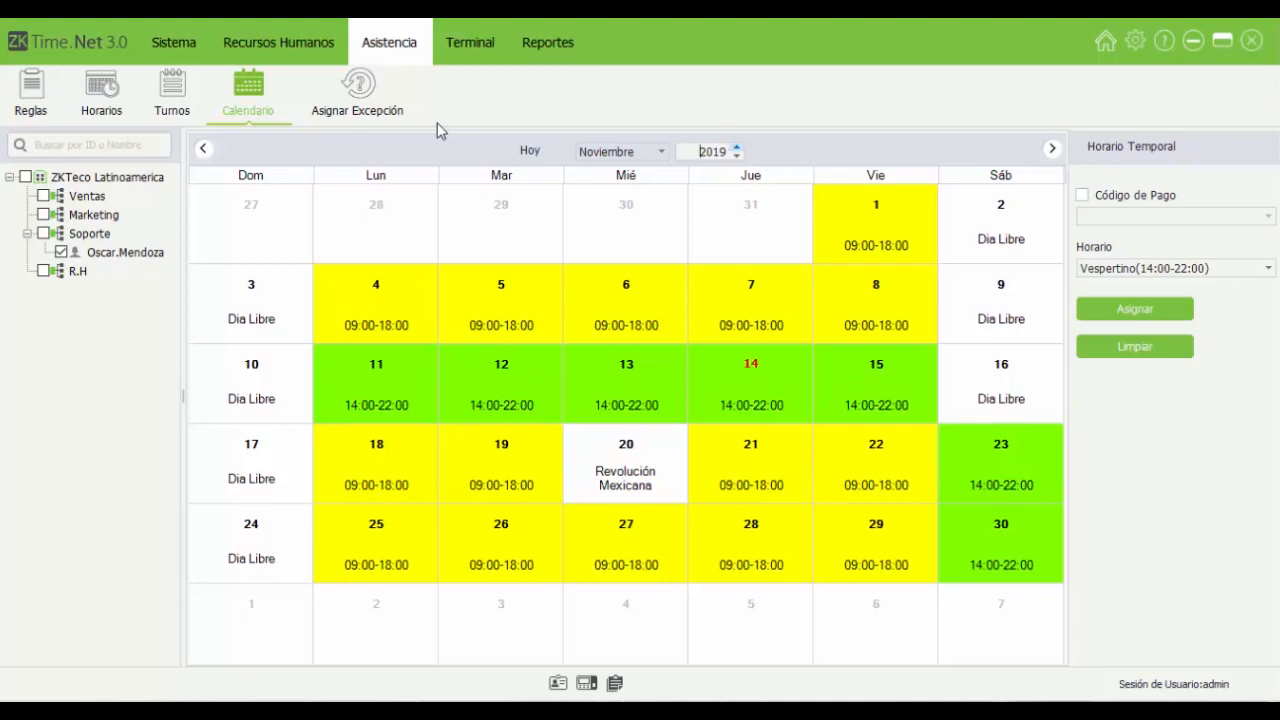
# Step: Check the employee's November 2020 calendar, return to 2019, and open Asignar Excepción
pyautogui.click(736, 147)
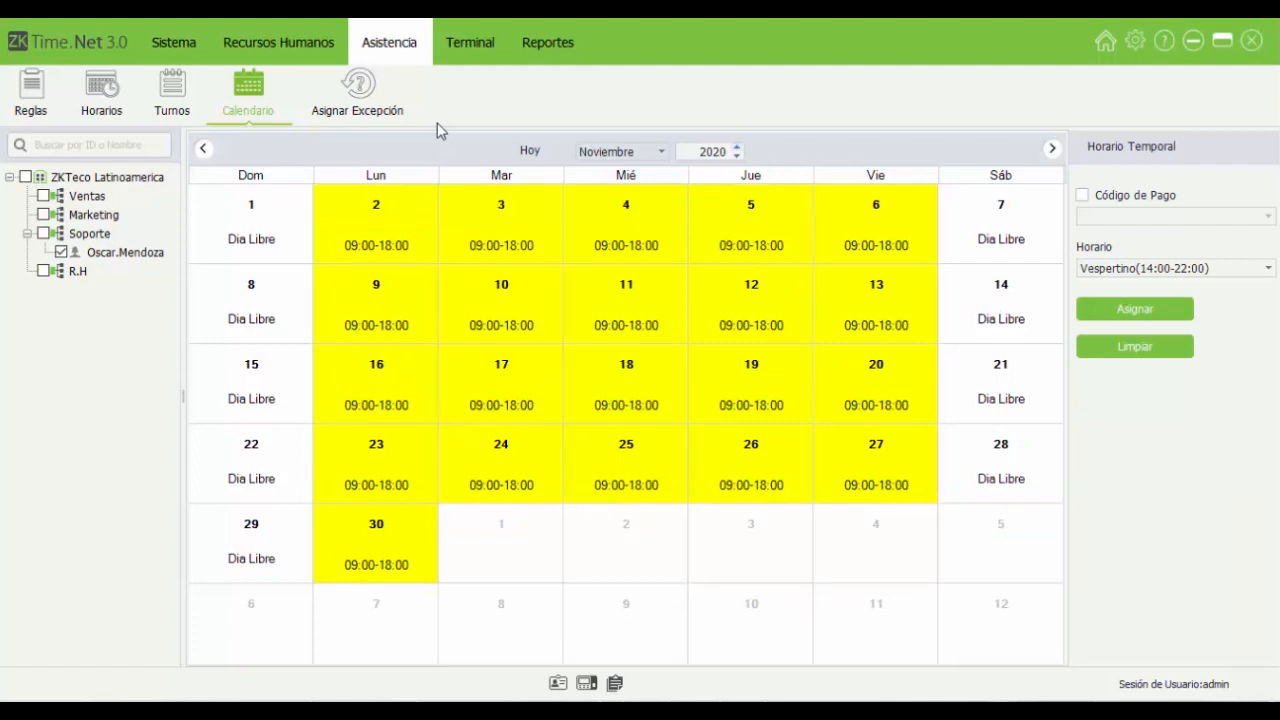
pyautogui.click(736, 155)
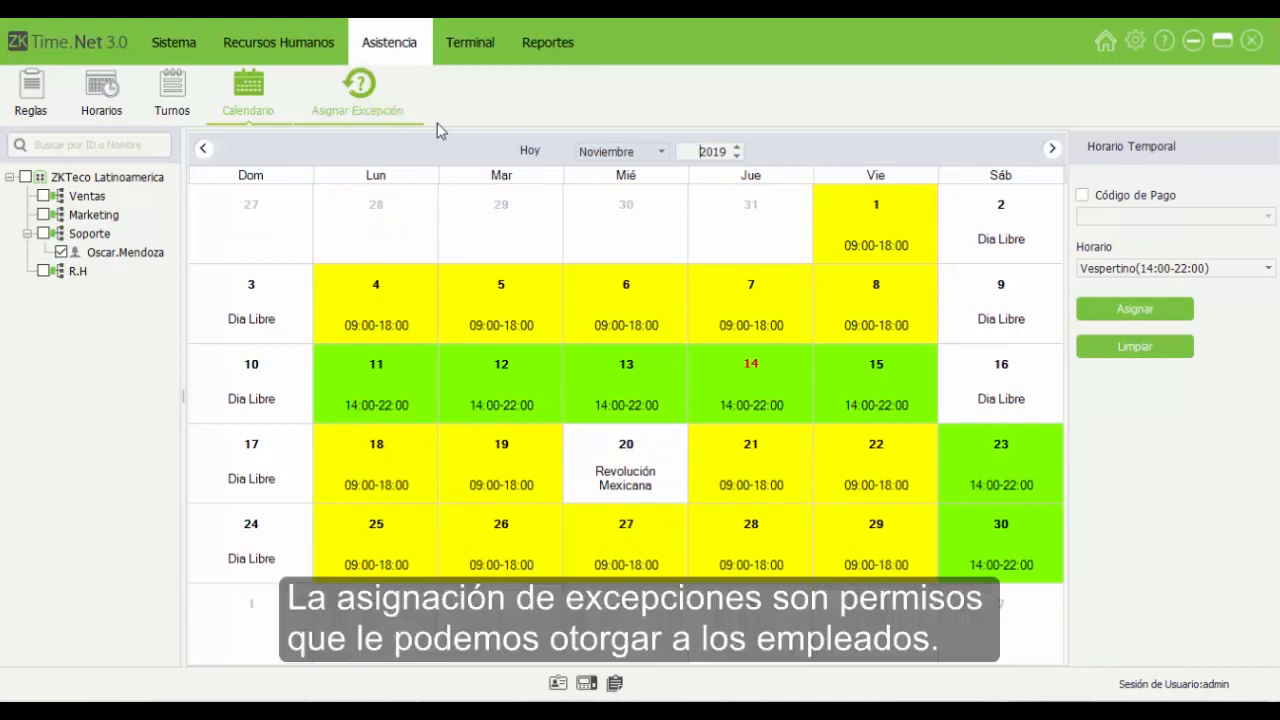
pyautogui.click(437, 131)
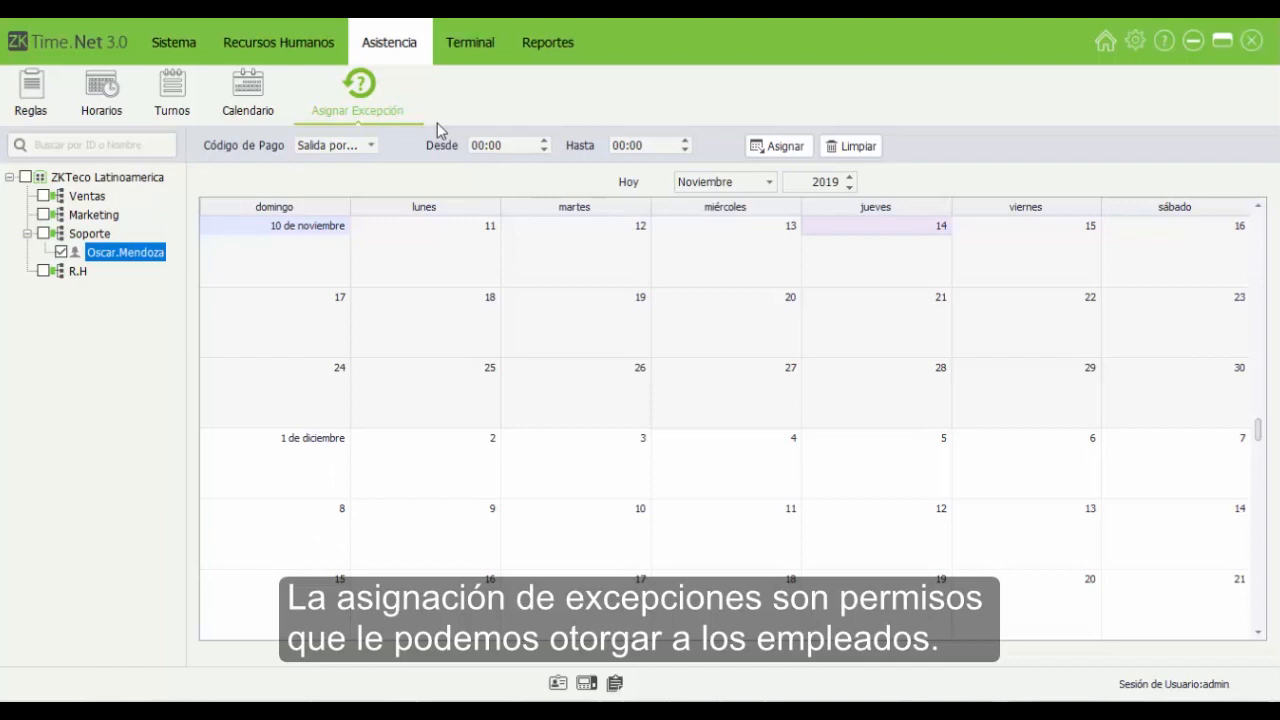
# Step: Check the available exception codes in Código de Pago, and open the Código de Pago list in Recursos Humanos
pyautogui.click(371, 146)
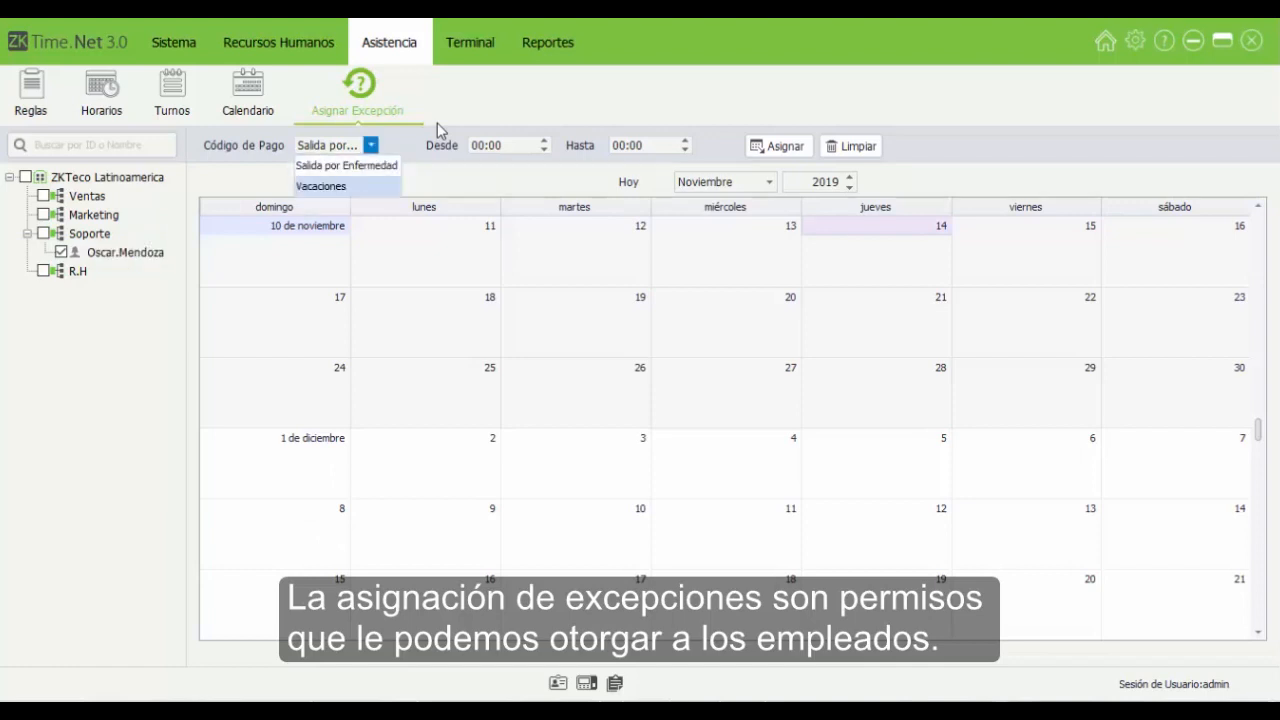
pyautogui.press('Tab')
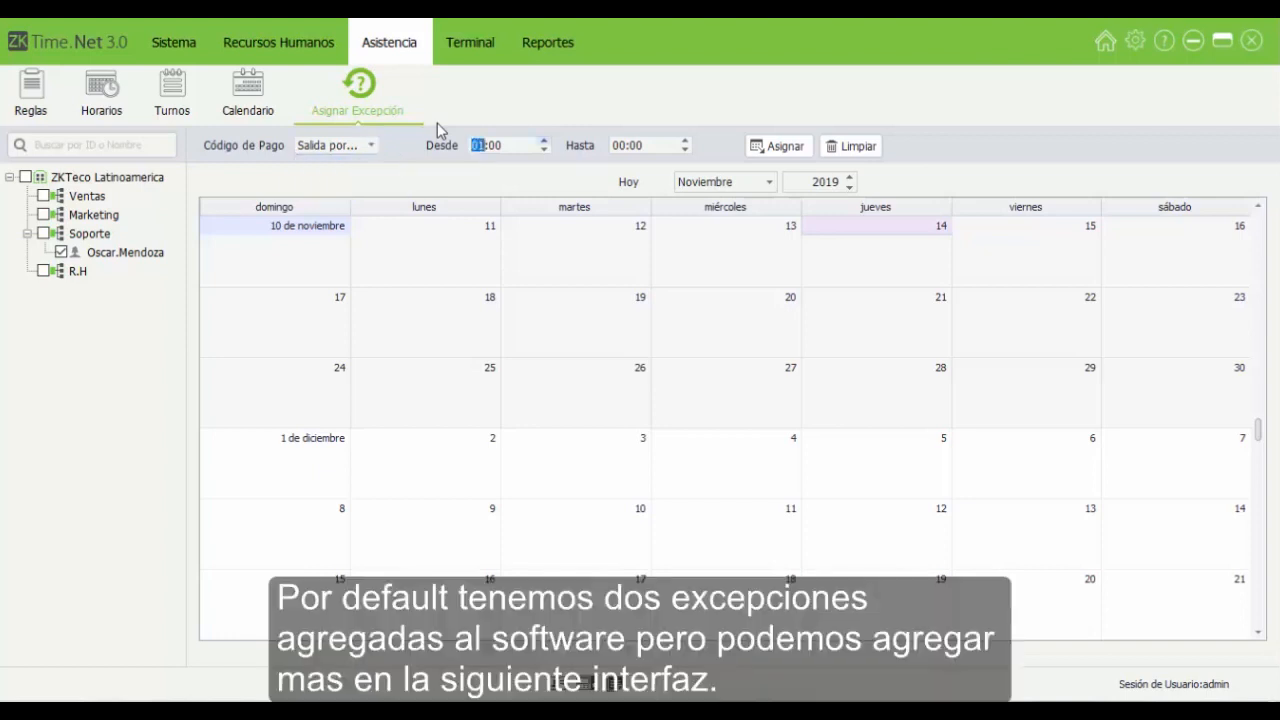
pyautogui.press('Down')
pyautogui.click(278, 42)
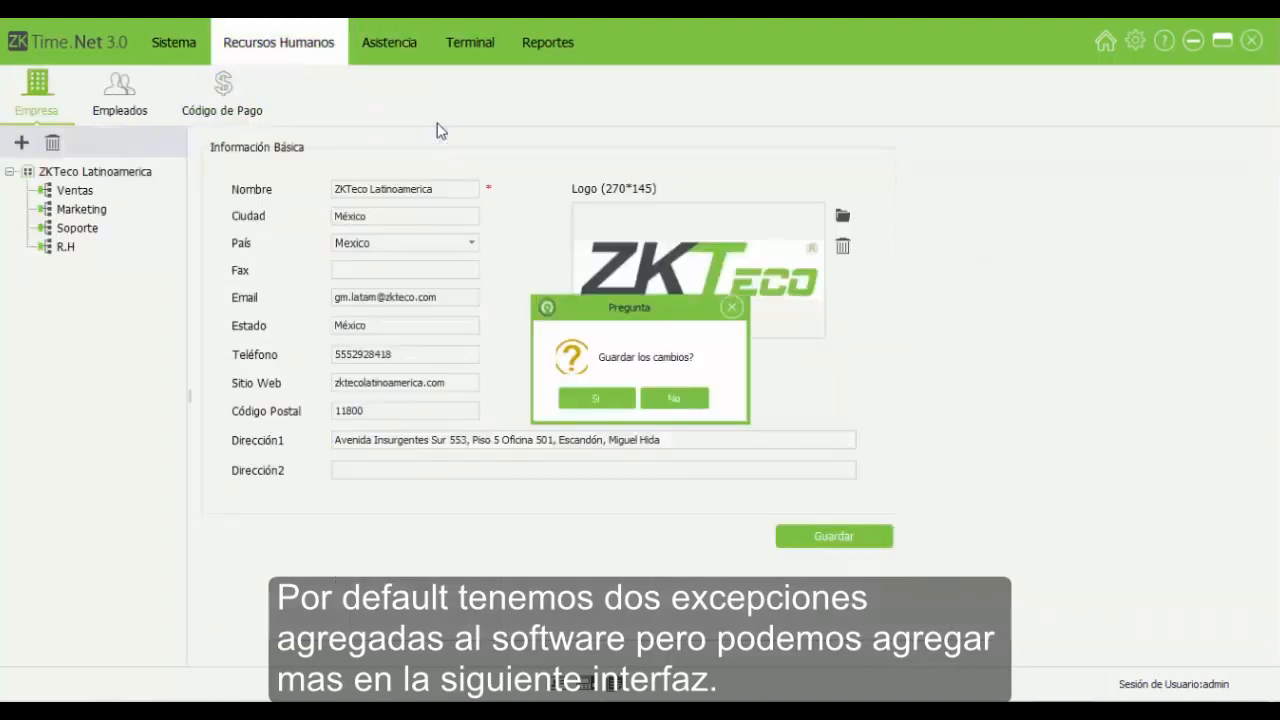
pyautogui.press('Return')
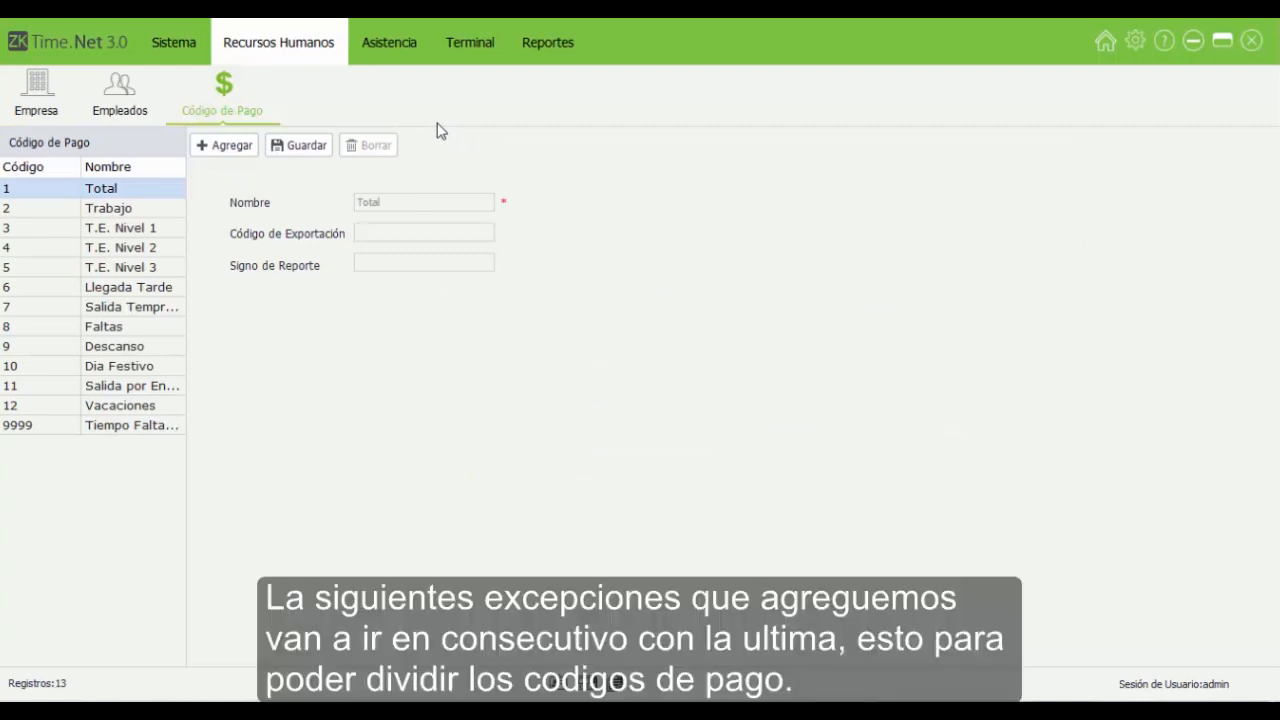
# Step: Add and save a pay code named Medio Día with Signo de Reporte MD, and compare its entry with Vacaciones
pyautogui.click(224, 145)
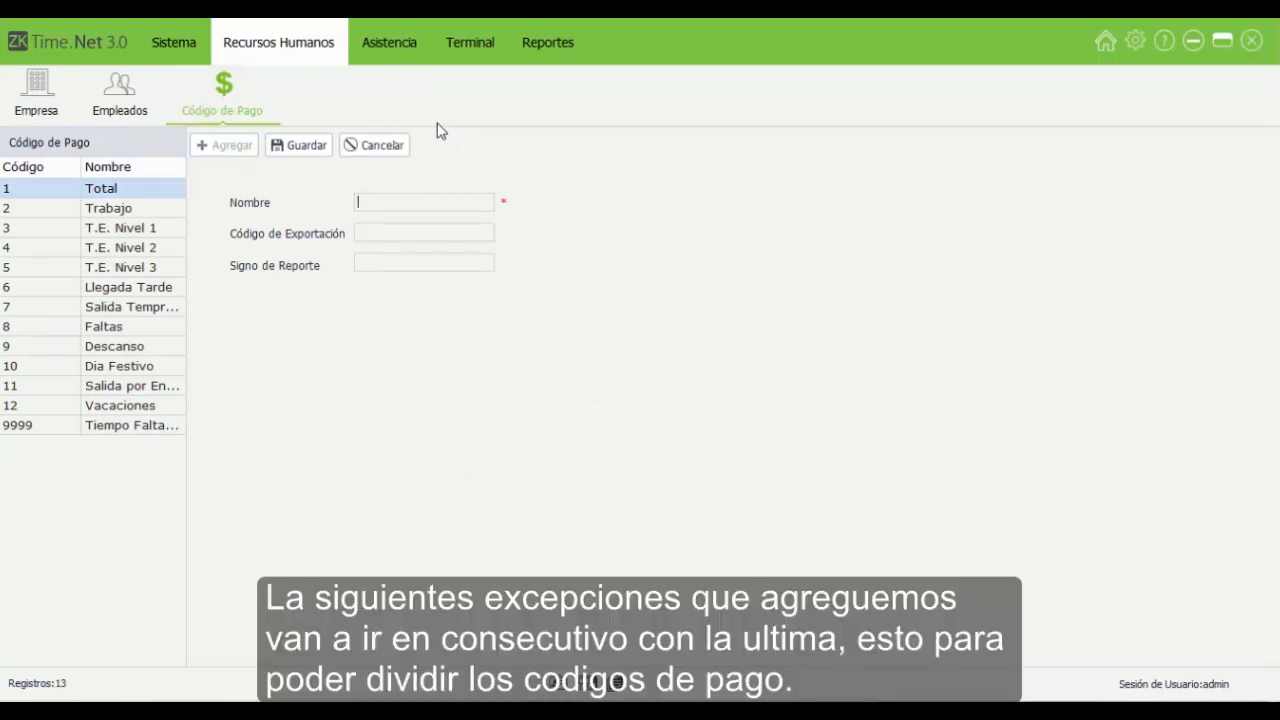
pyautogui.write('Medio Día')
pyautogui.press('Tab')
pyautogui.press('Tab')
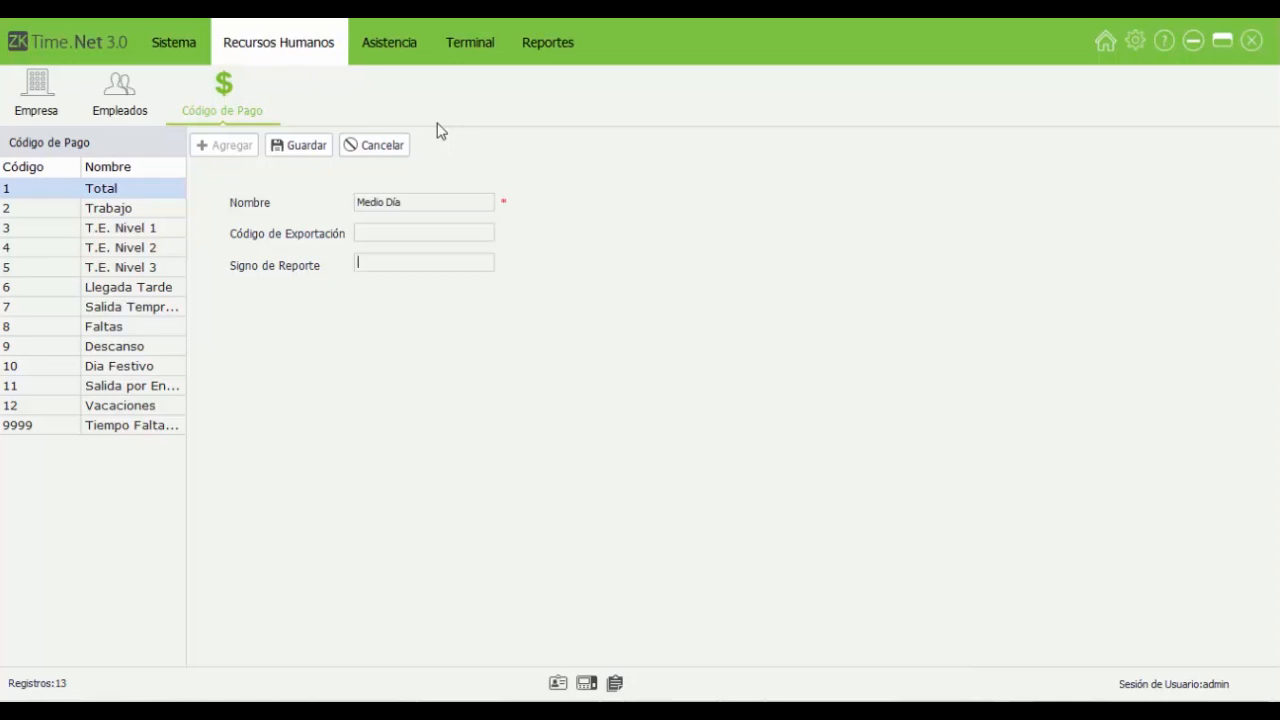
pyautogui.write('MD')
pyautogui.press('Return')
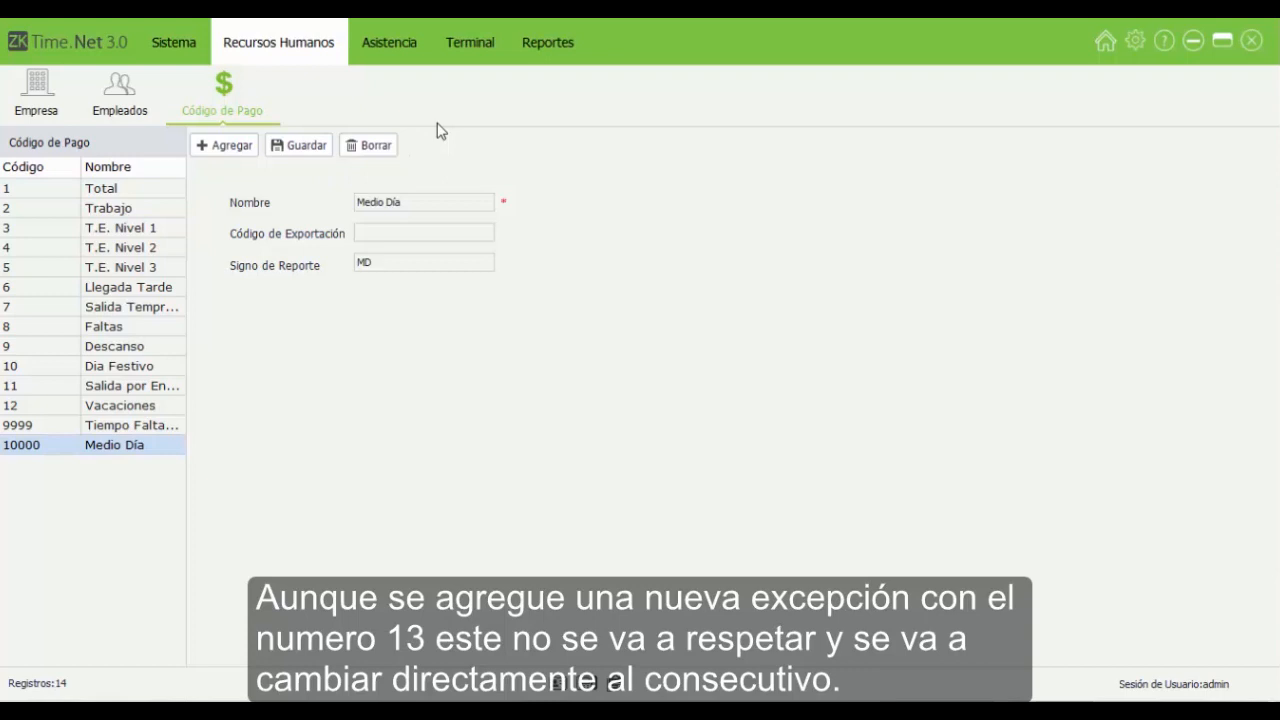
pyautogui.press('Up')
pyautogui.press('Up')
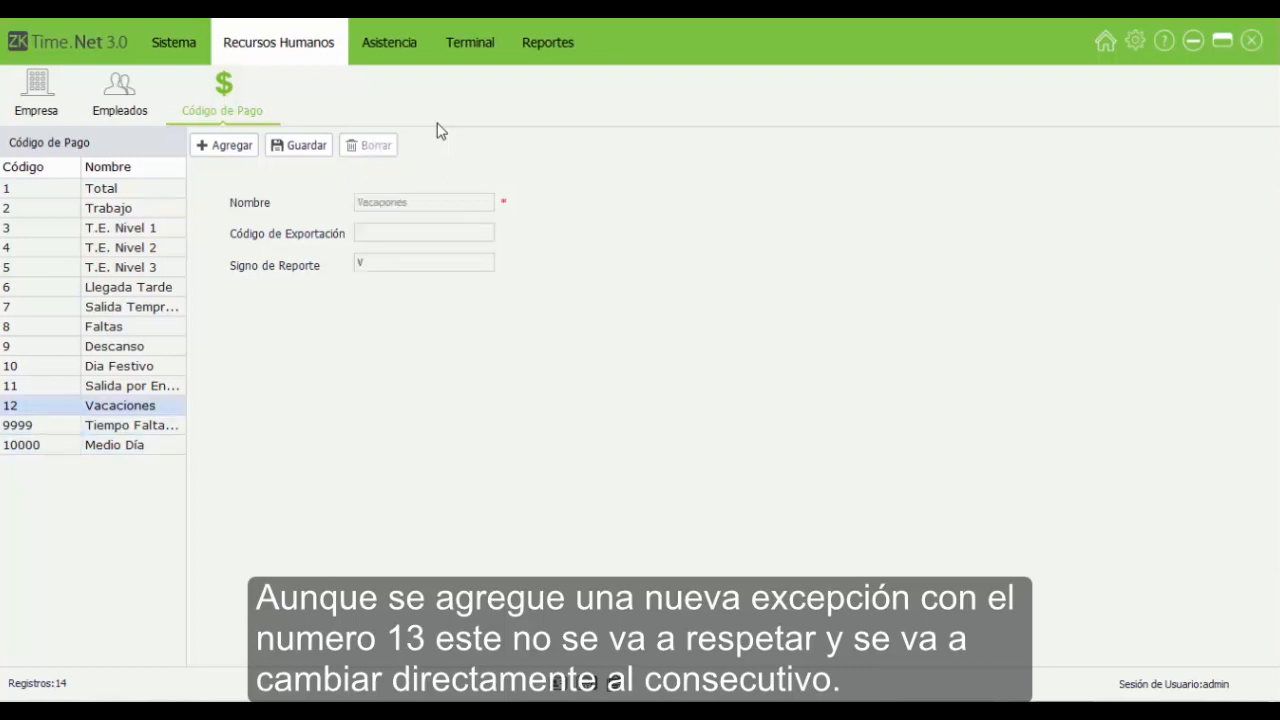
pyautogui.press('Down')
pyautogui.press('Down')
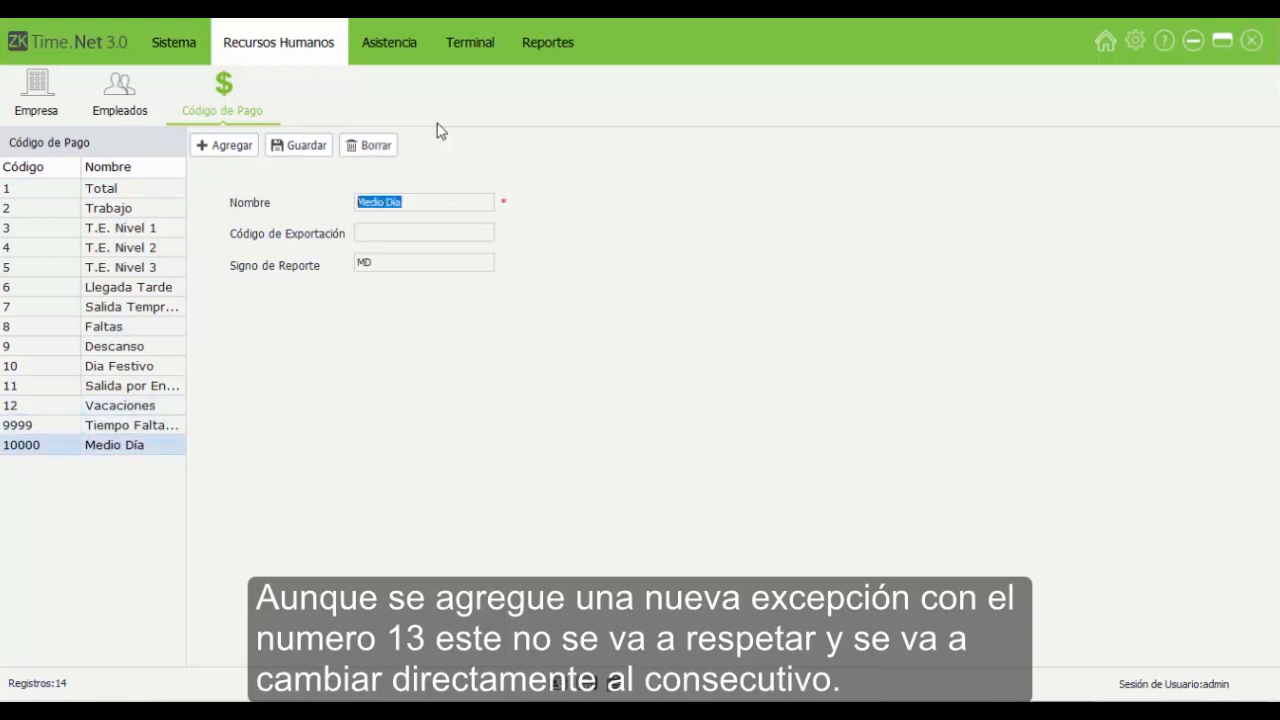
# Step: Return to the exception assignment in Asistencia and choose Medio Día as the Código de Pago
pyautogui.click(390, 43)
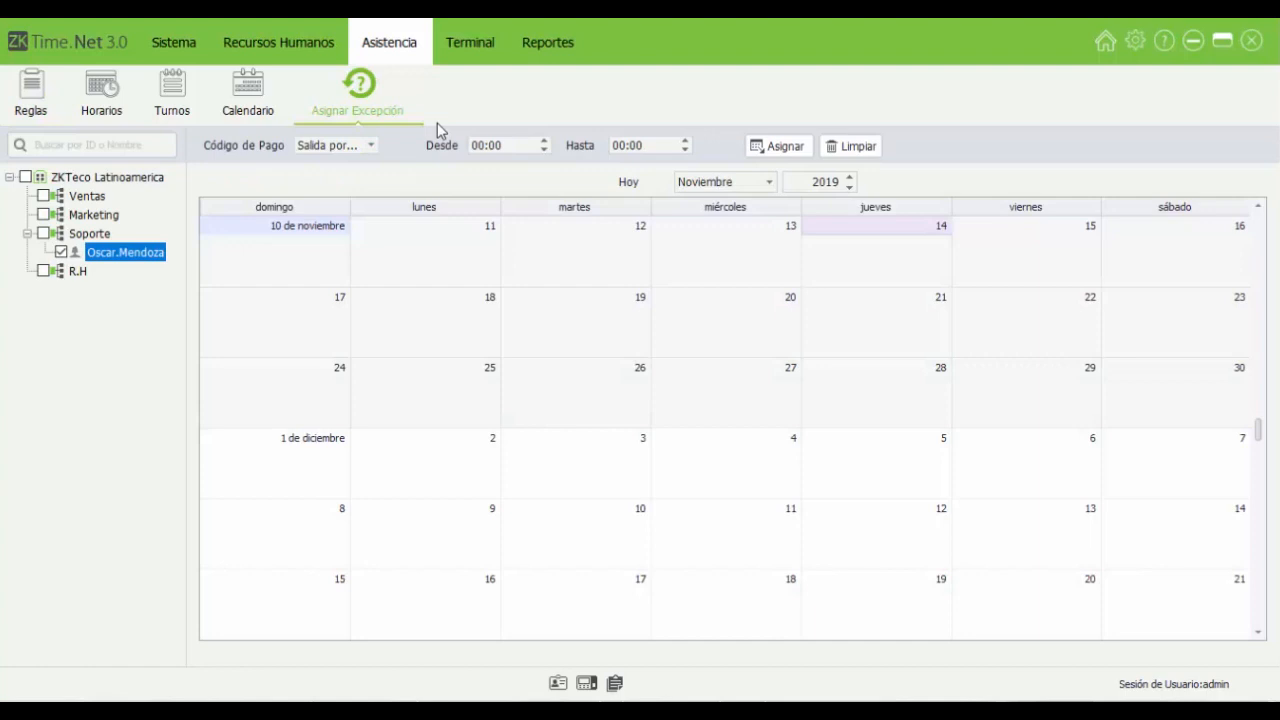
pyautogui.click(370, 145)
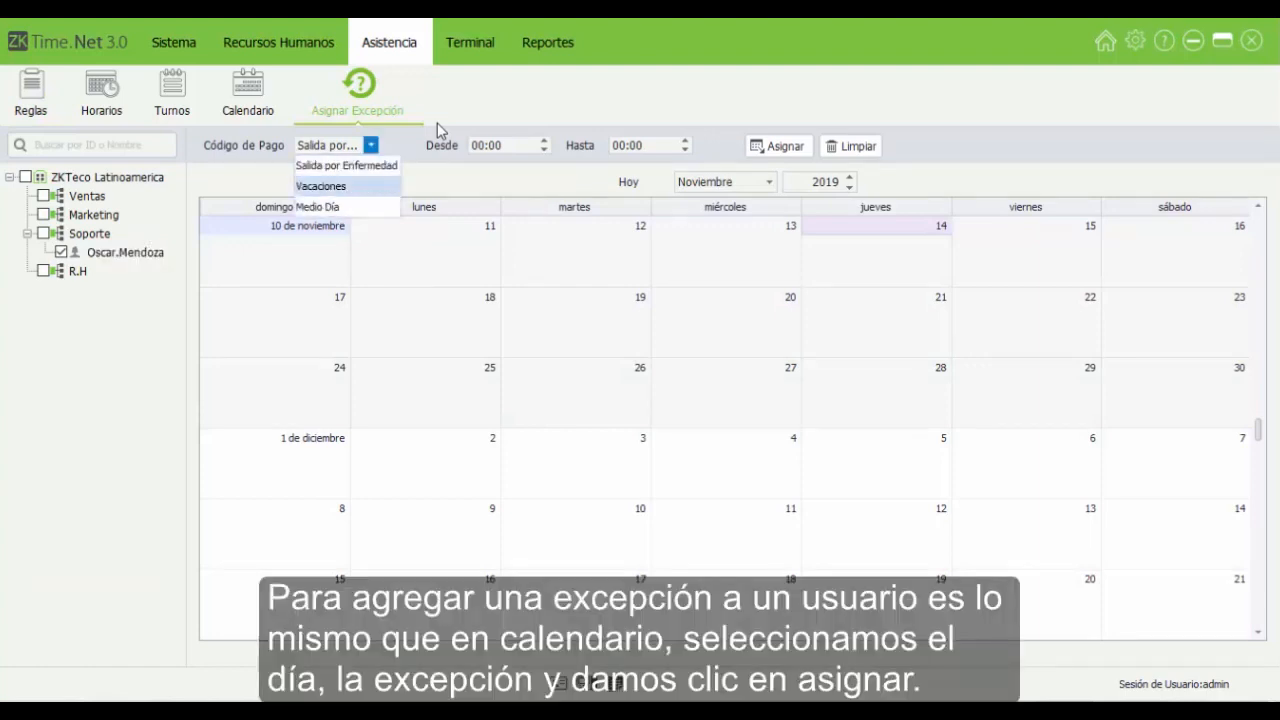
pyautogui.press('Return')
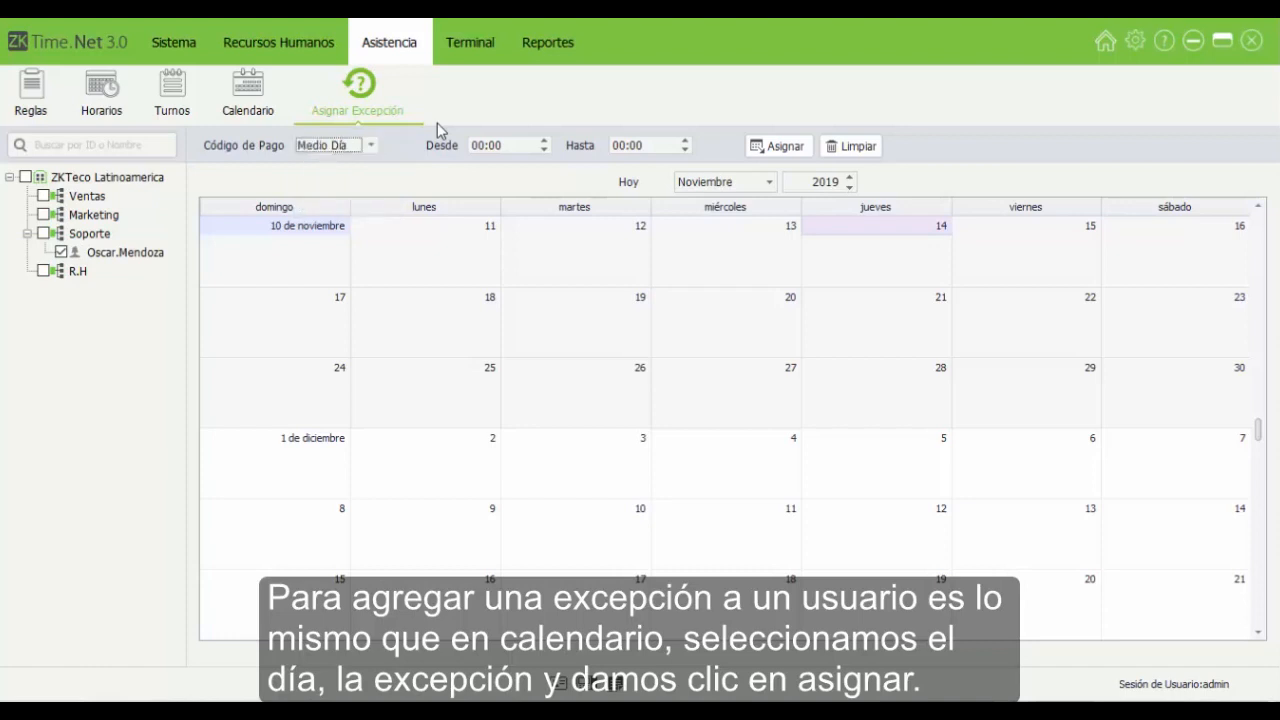
# Step: Assign the Medio Día exception to the employee on November 13, 2019, from 09:00 to 14:00
pyautogui.scroll(2, 728, 420)
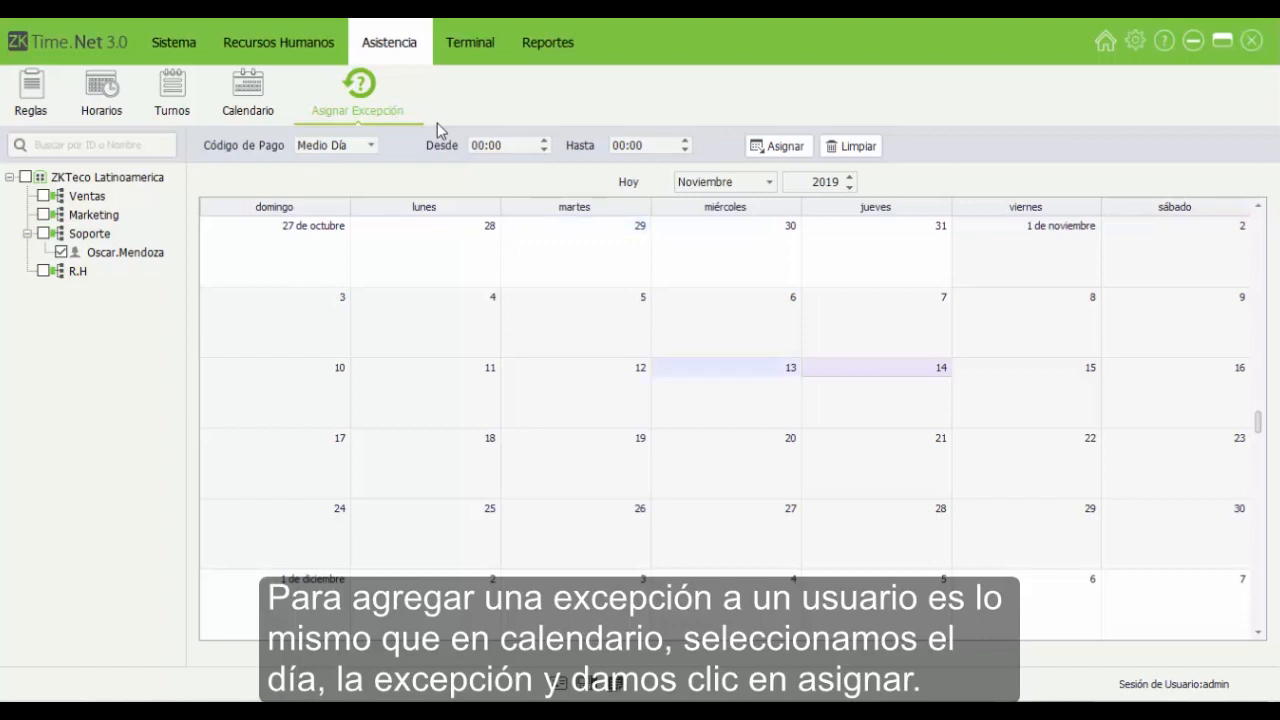
pyautogui.press('Up')
pyautogui.press('Up')
pyautogui.press('Up')
pyautogui.press('Up')
pyautogui.press('Up')
pyautogui.press('Up')
pyautogui.press('Up')
pyautogui.press('Up')
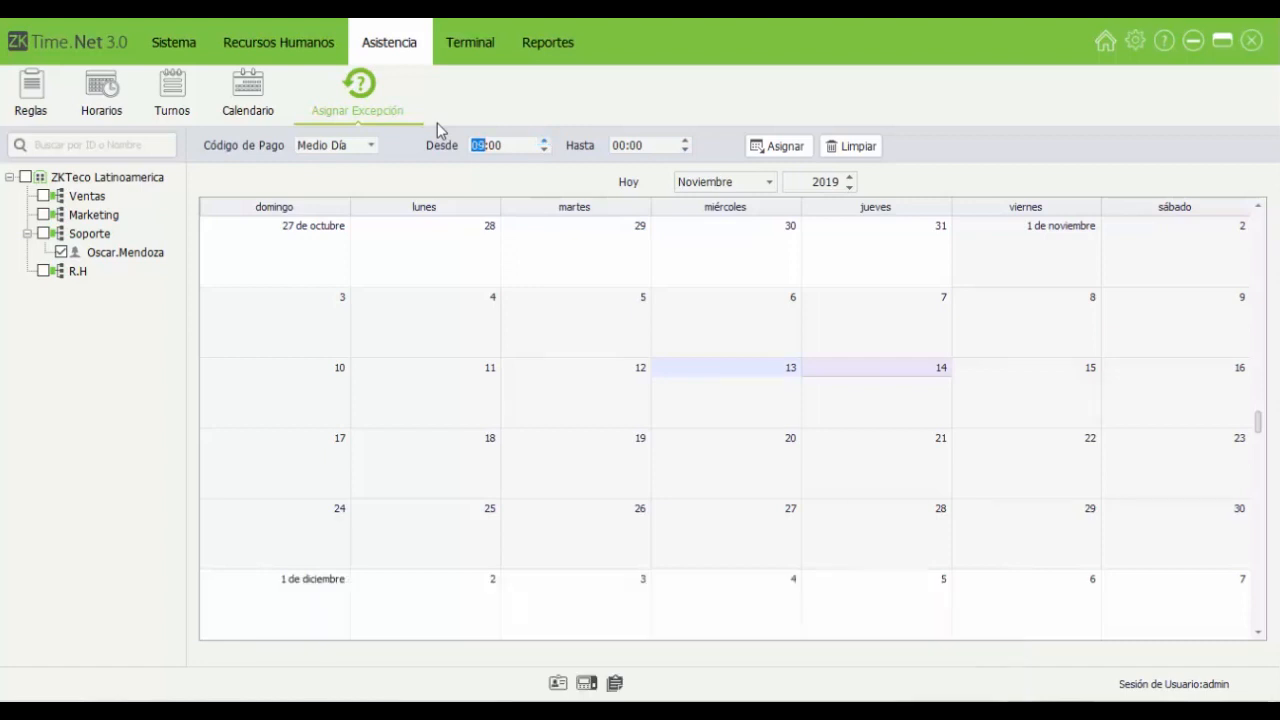
pyautogui.press('Tab')
pyautogui.write('09')
pyautogui.press('Up')
pyautogui.press('Up')
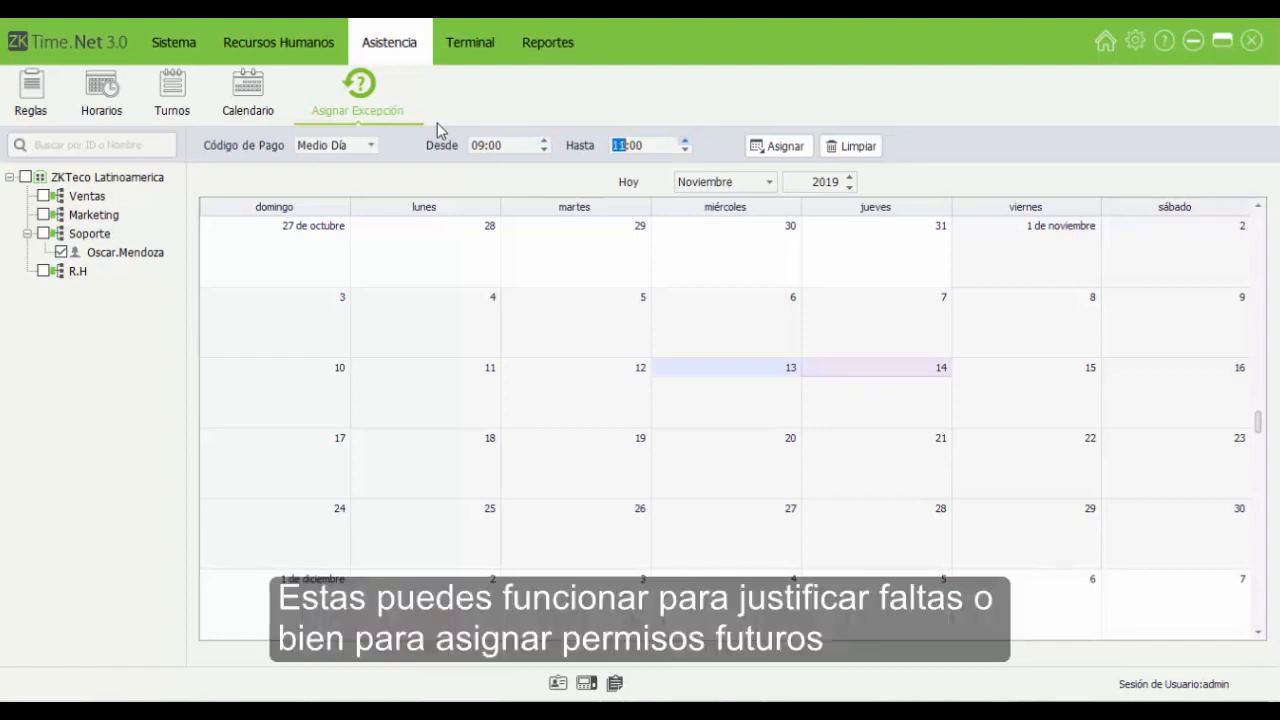
pyautogui.press('Up')
pyautogui.press('Return')
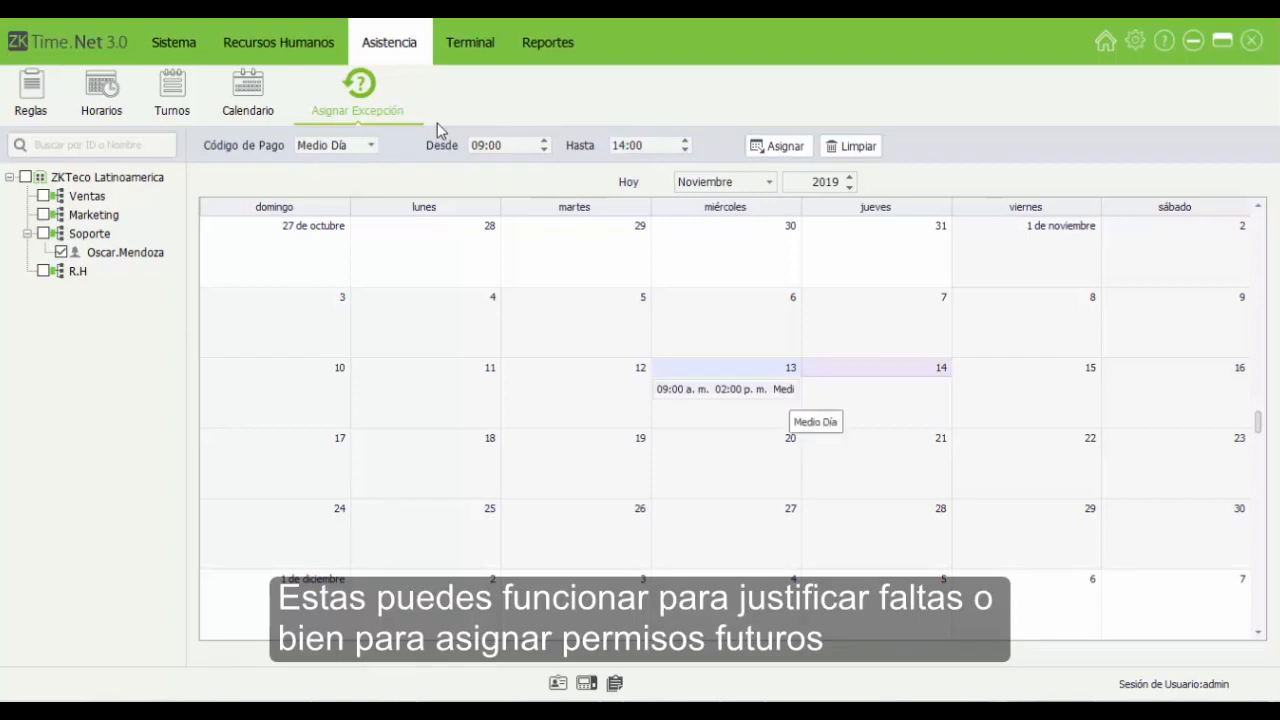
# Step: Assign the Vacaciones exception to the employee on November 25 to 29, 2019, keeping the 09:00 to 14:00 times
pyautogui.moveTo(425, 537); pyautogui.dragTo(1026, 537)
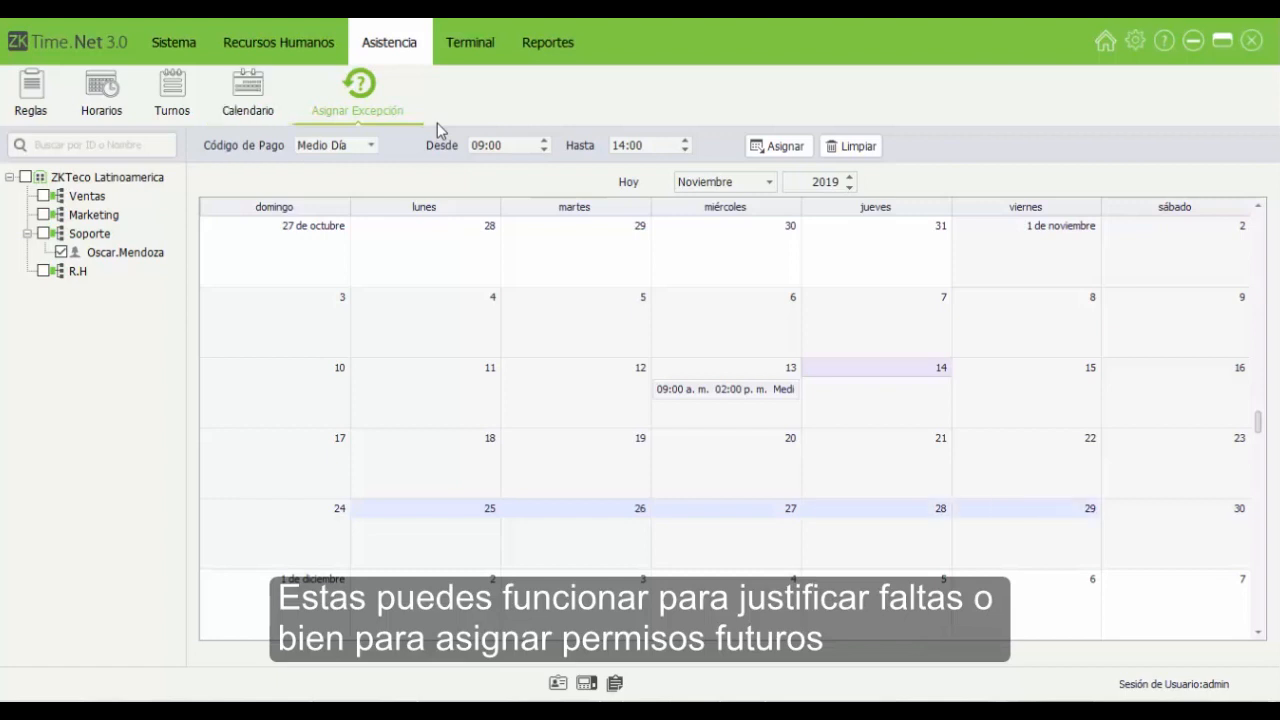
pyautogui.click(370, 145)
pyautogui.click(321, 186)
pyautogui.click(777, 146)
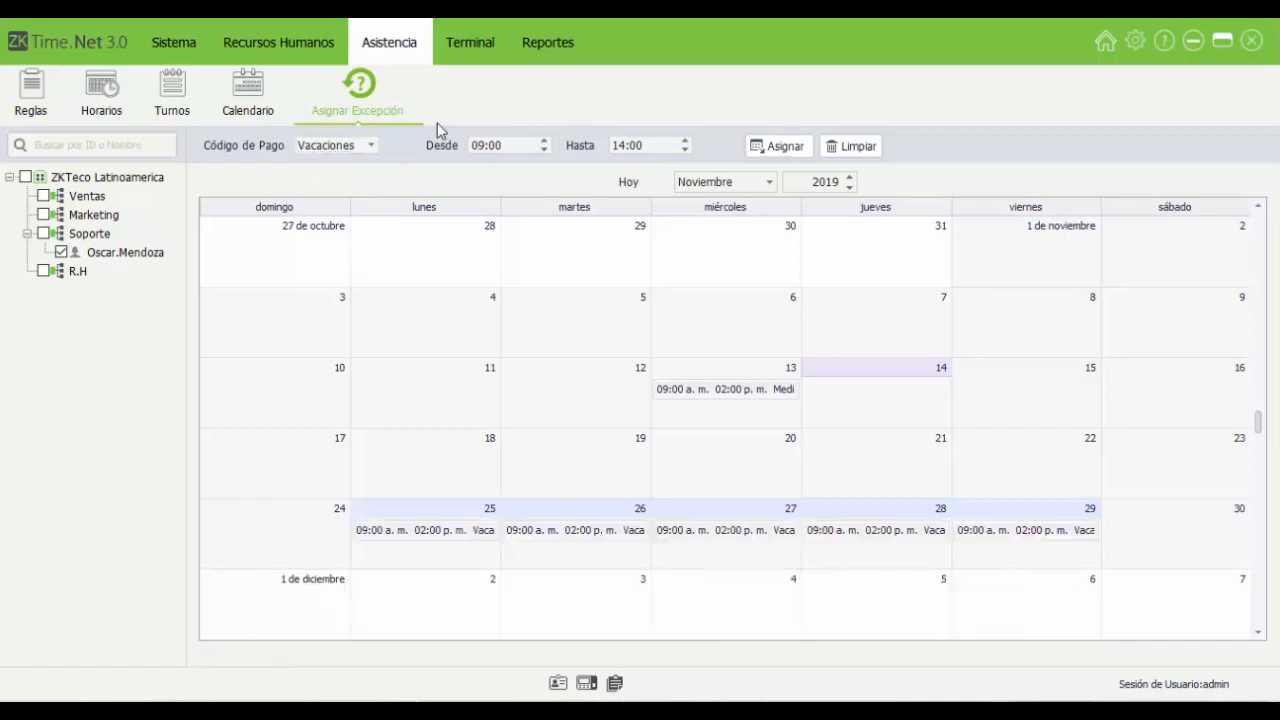
# Step: Clear the Vacaciones entries on November 25 to 29, 2019, and reassign them with Desde and Hasta set to 00:00
pyautogui.click(479, 146)
pyautogui.press('Tab')
pyautogui.write('00')
pyautogui.scroll(1, 732, 418)
pyautogui.scroll(-1, 732, 418)
pyautogui.moveTo(425, 552); pyautogui.dragTo(1026, 552)
pyautogui.click(777, 146)
pyautogui.click(852, 146)
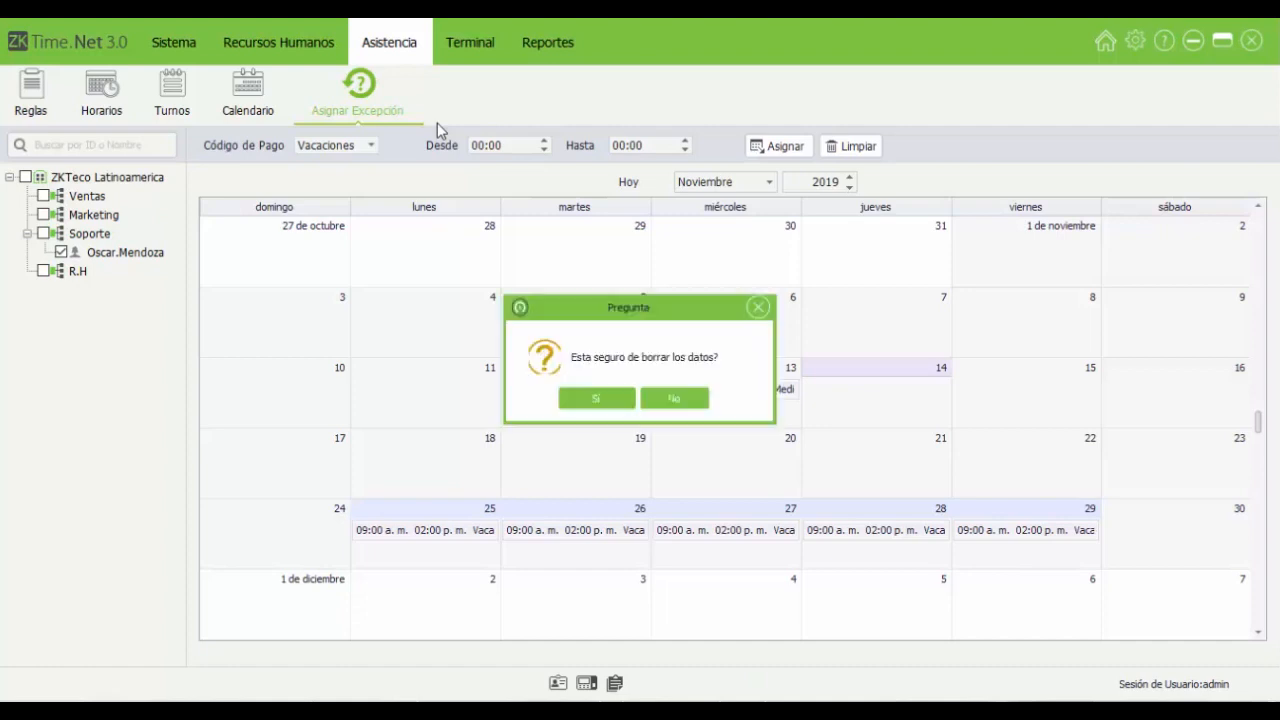
pyautogui.click(595, 398)
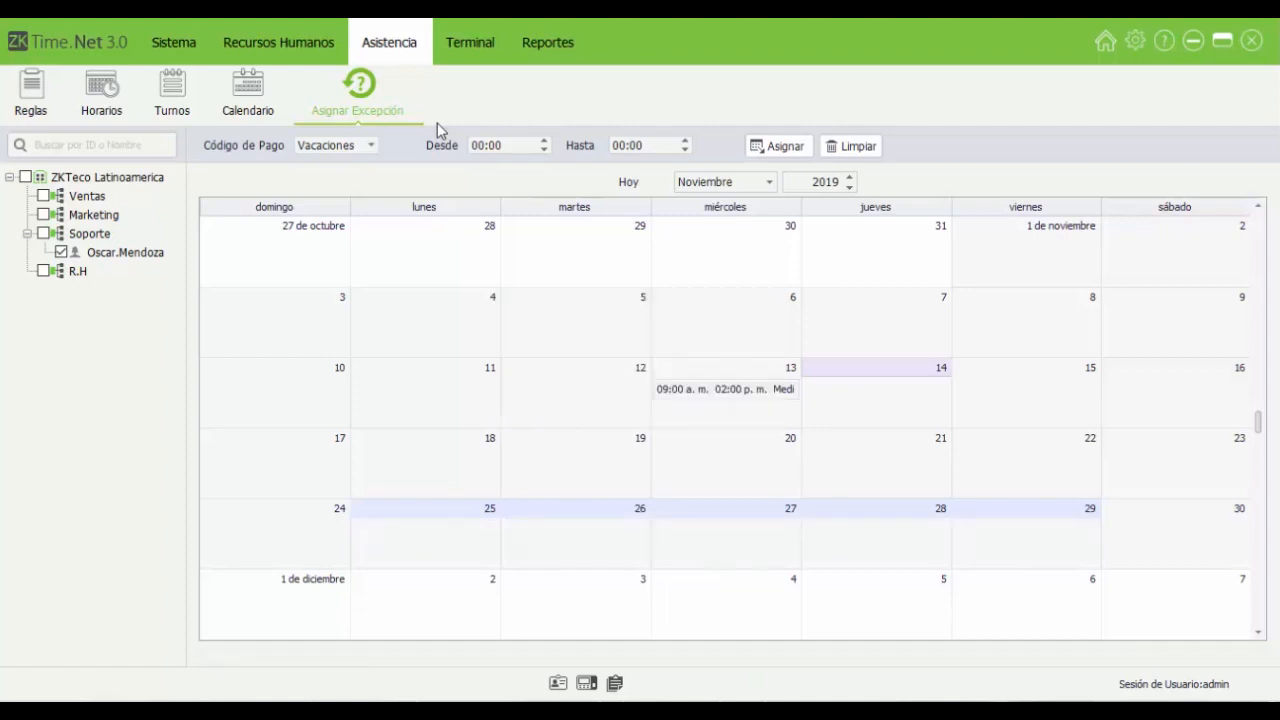
pyautogui.click(779, 146)
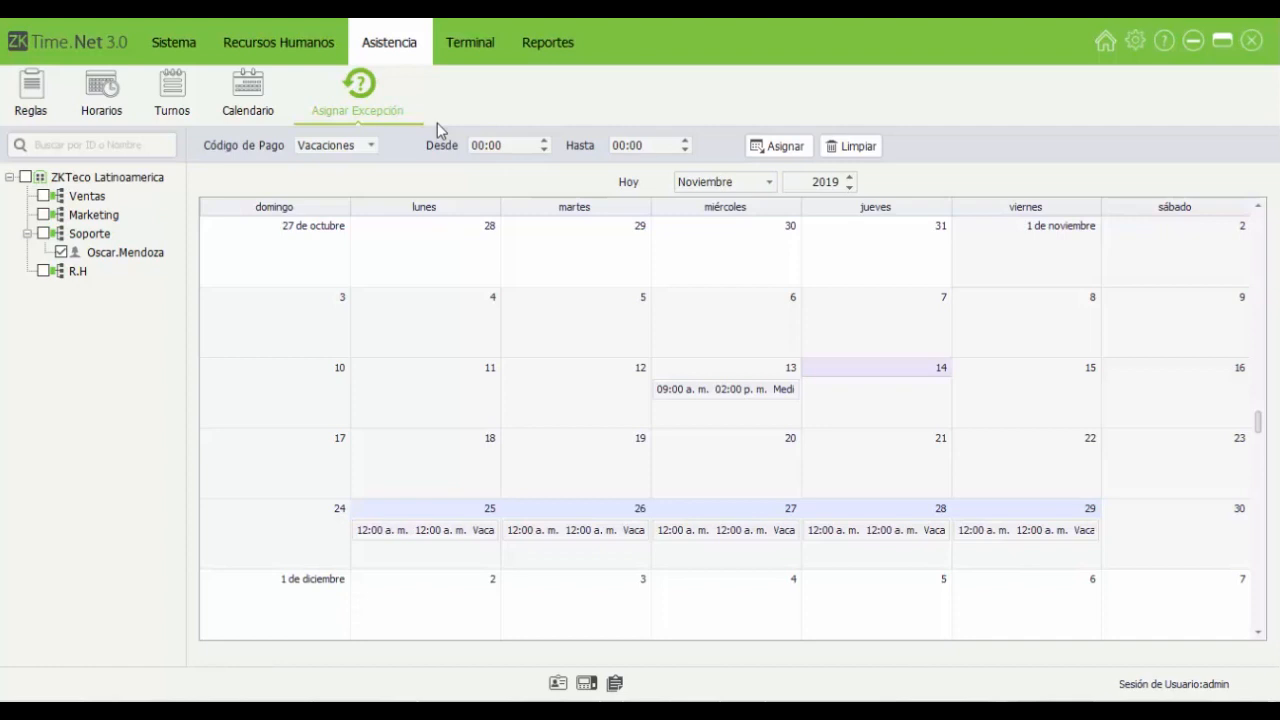
# Step: Assign the Salida por Enfermedad exception to the employee on November 5, 2019, from 13:00 to 18:00
pyautogui.scroll(1, 725, 420)
pyautogui.scroll(-1, 725, 420)
pyautogui.click(576, 324)
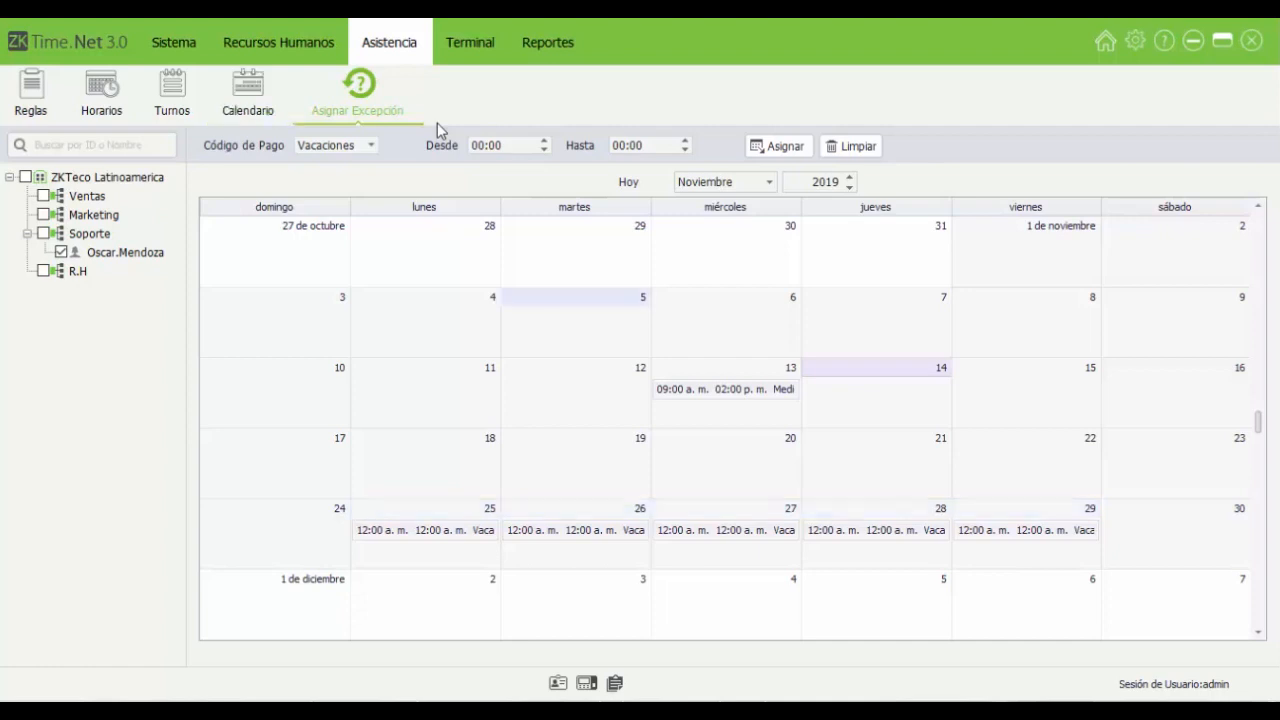
pyautogui.click(371, 146)
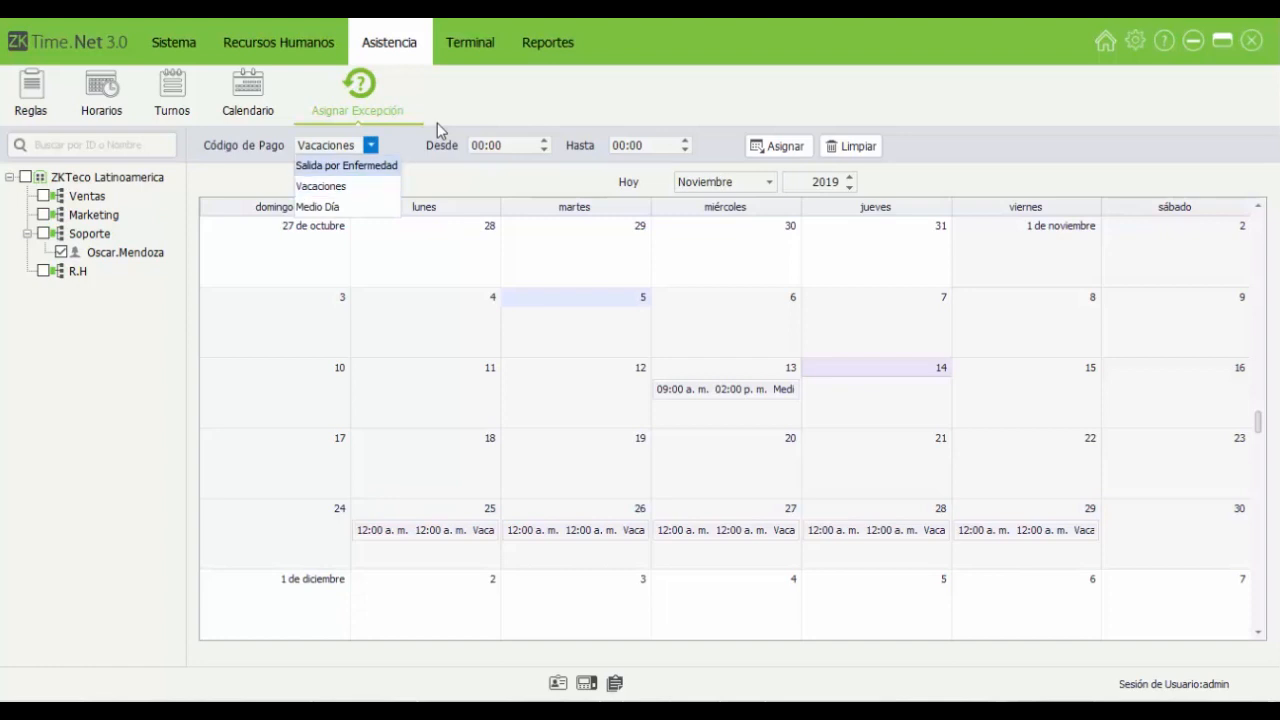
pyautogui.click(346, 165)
pyautogui.press('Tab')
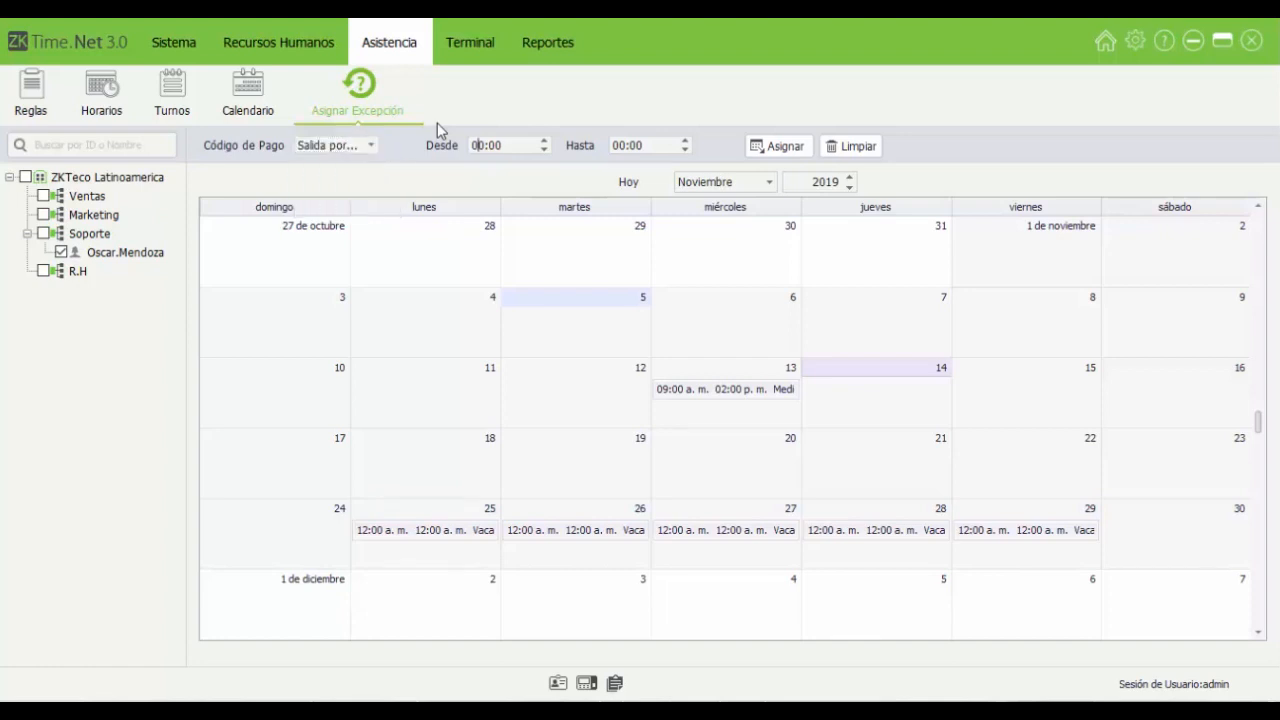
pyautogui.write('13')
pyautogui.press('Tab')
pyautogui.write('18')
pyautogui.press('Return')
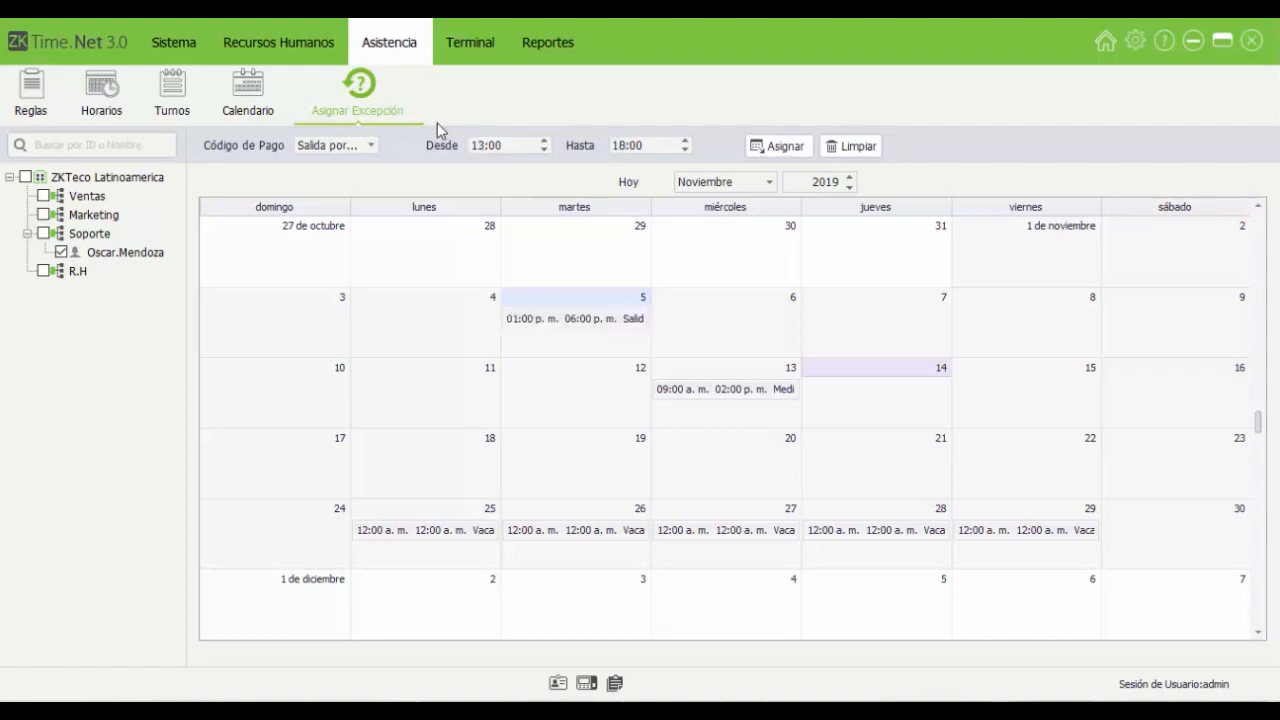